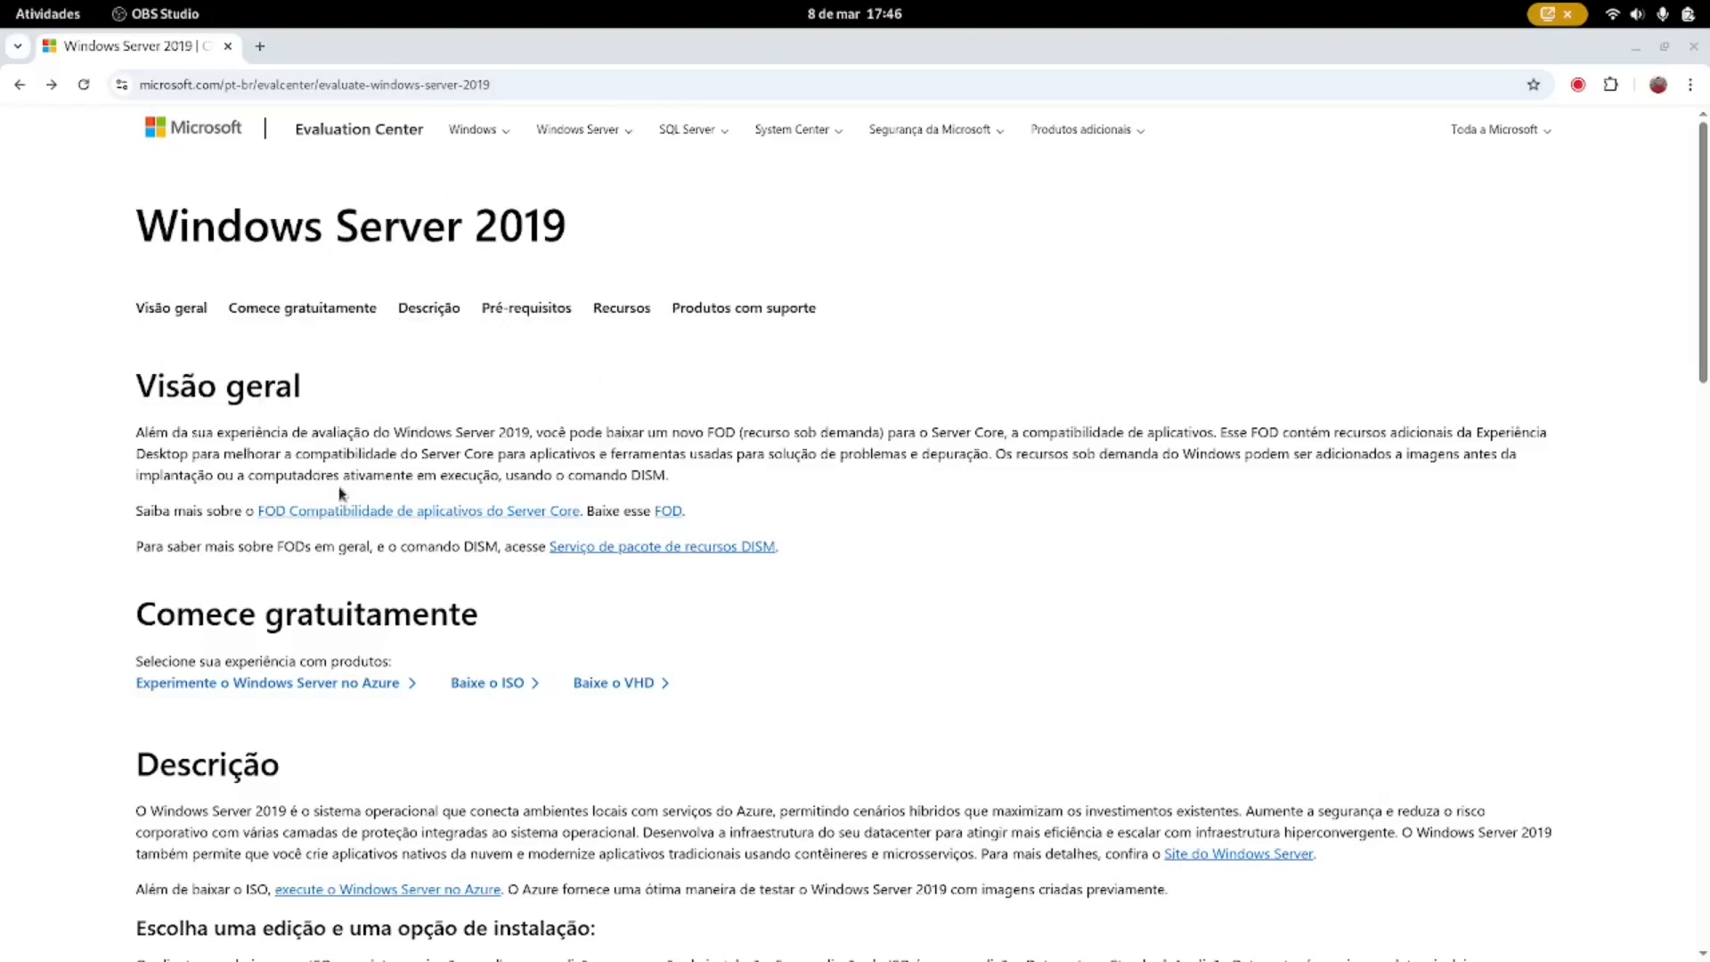
# - Review the Windows Server 2019 download options on the Microsoft Evaluation Center page and close the browser
pyautogui.moveTo(480, 75); pyautogui.dragTo(123, 86)
pyautogui.click(538, 82)
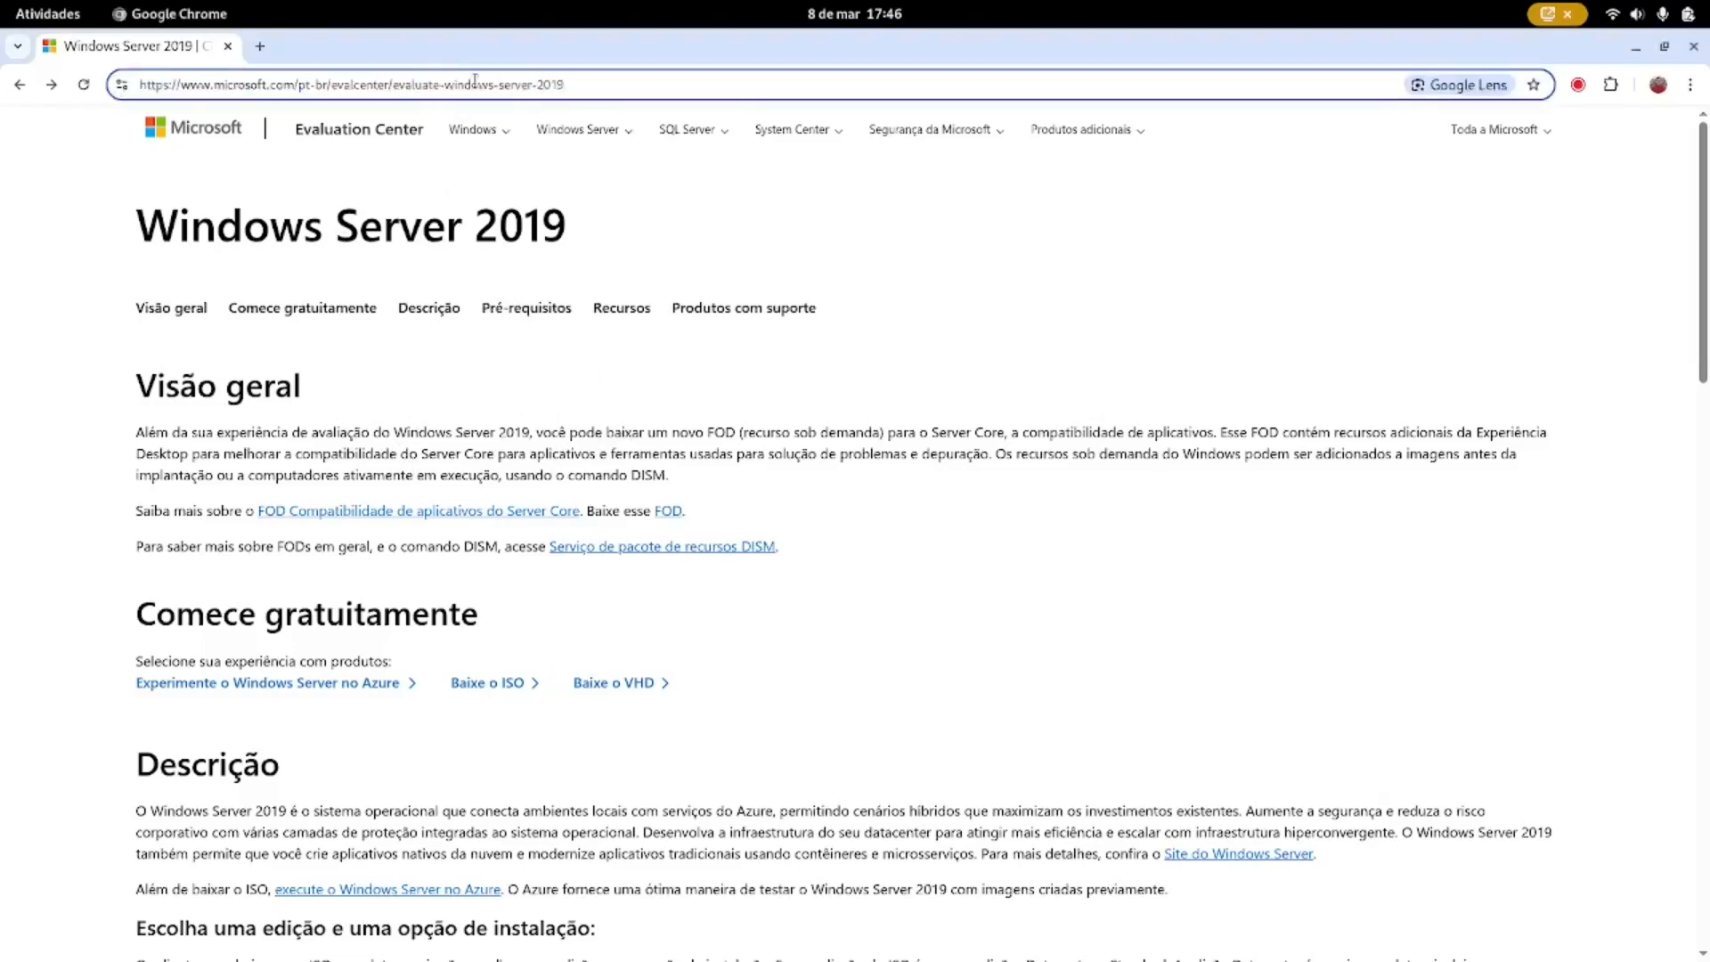
pyautogui.scroll(-2, 1071, 339)
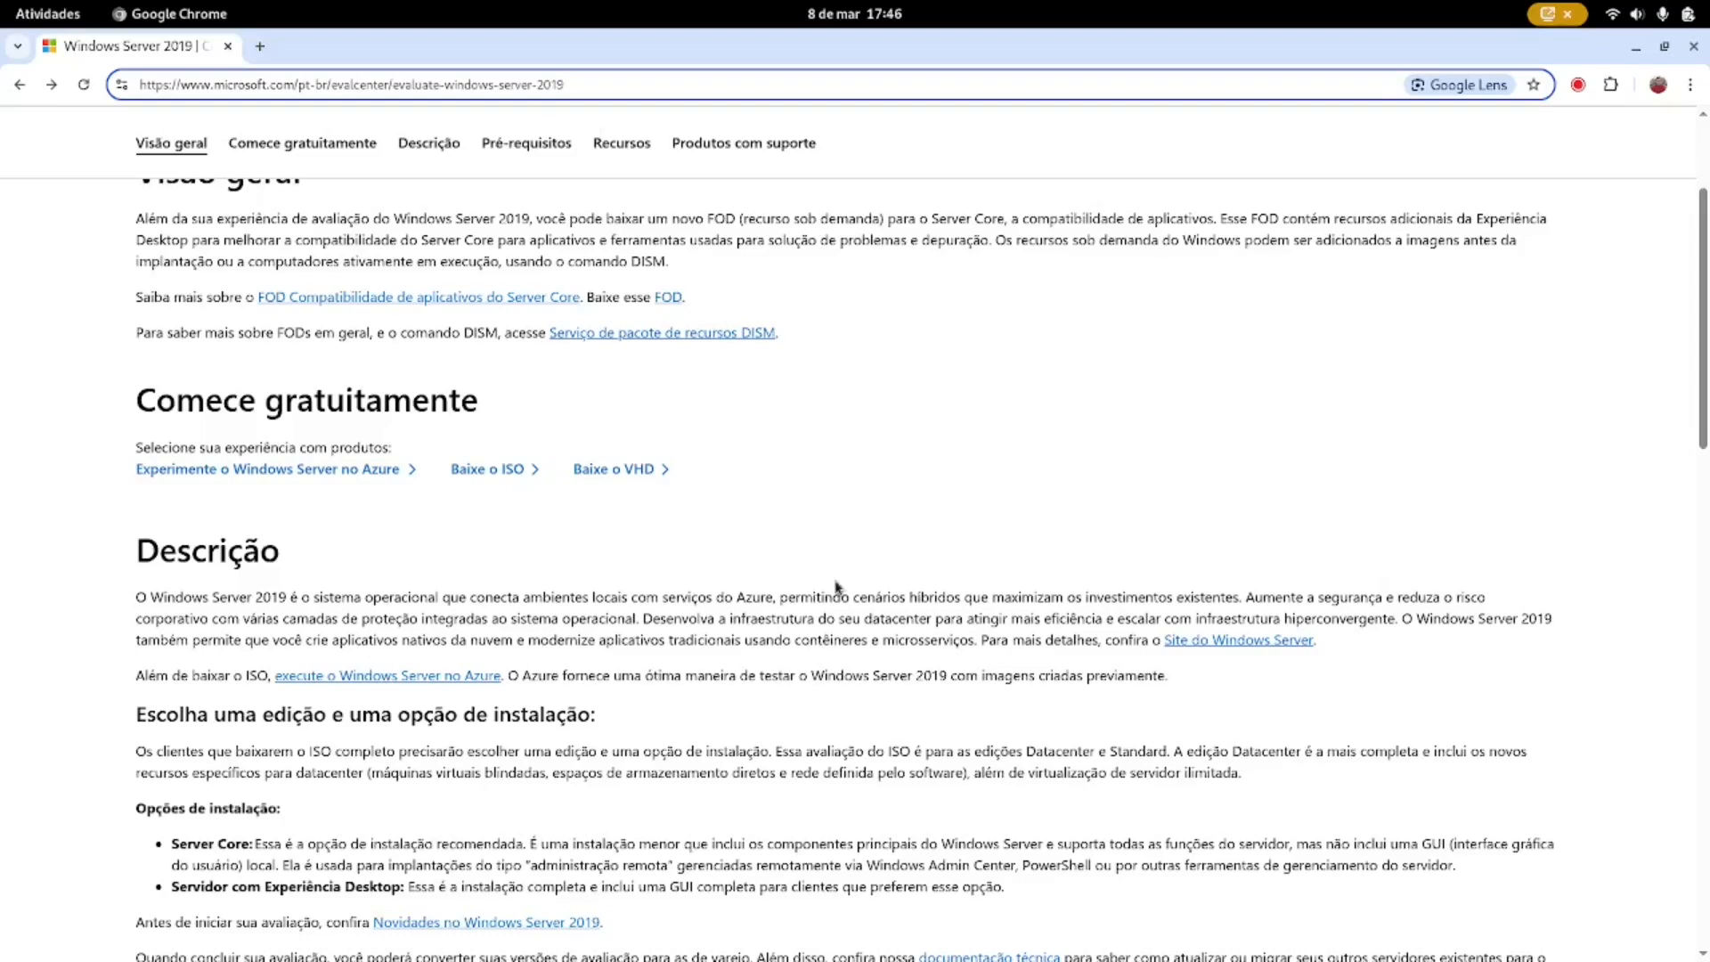
pyautogui.click(1697, 48)
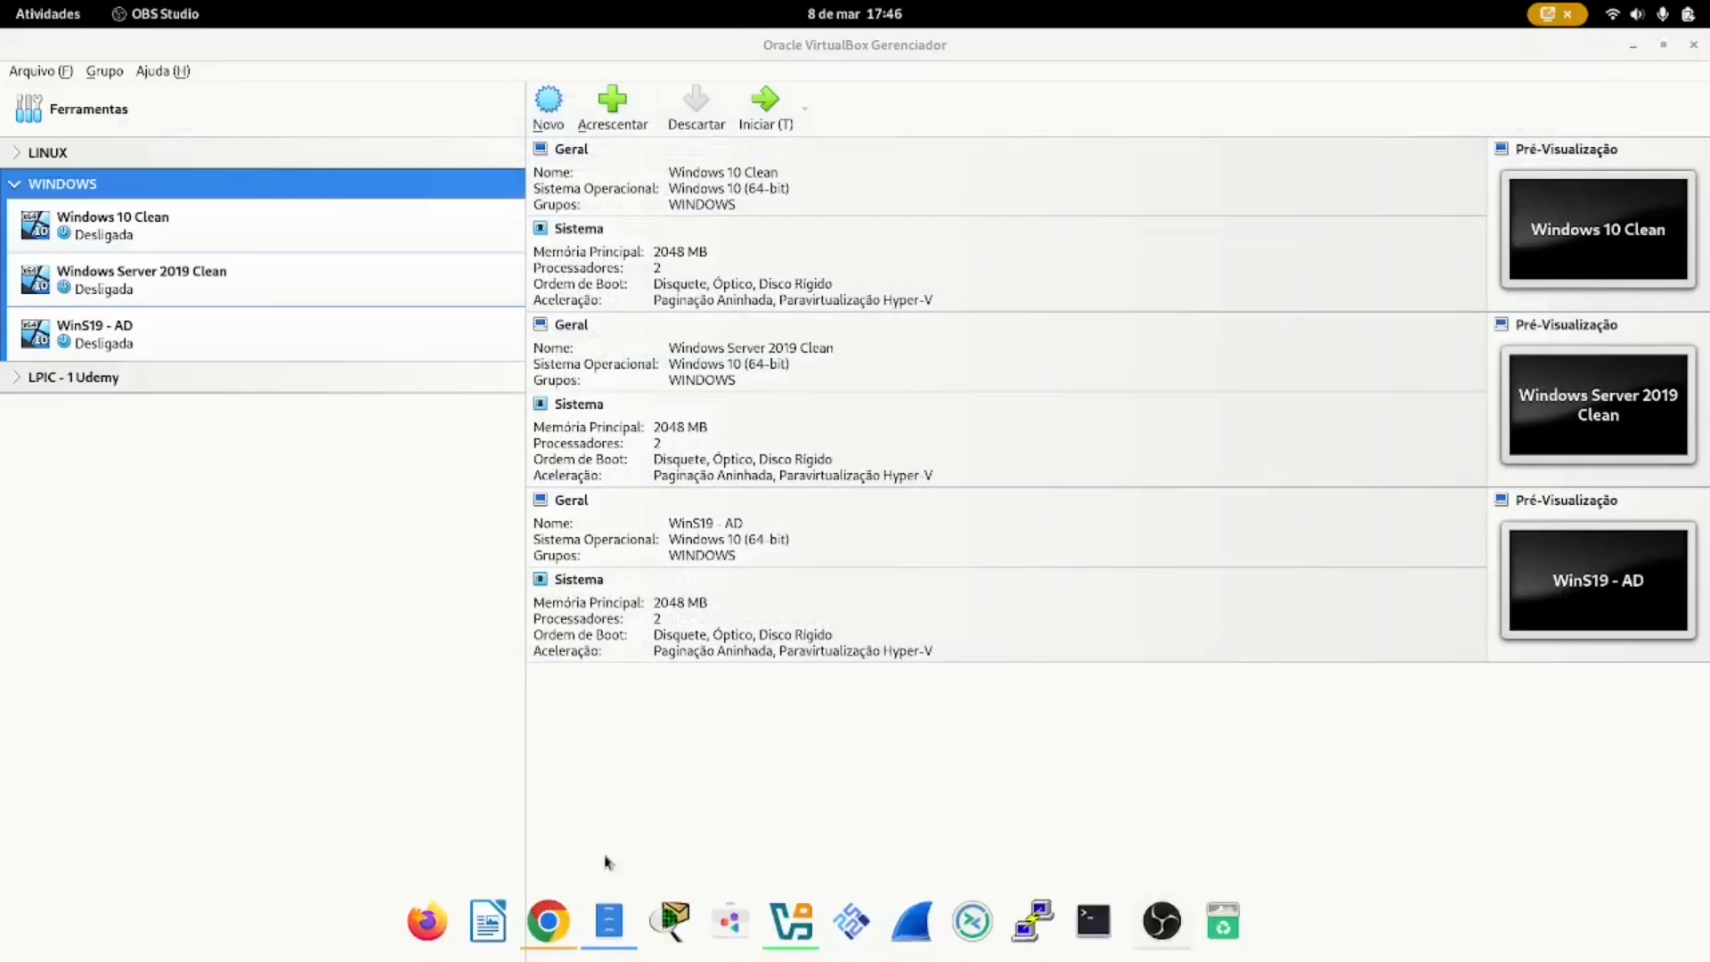
# - In VirtualBox, create a virtual machine named "Windows Server 2019 - 2025" with no ISO image selected
pyautogui.click(738, 50)
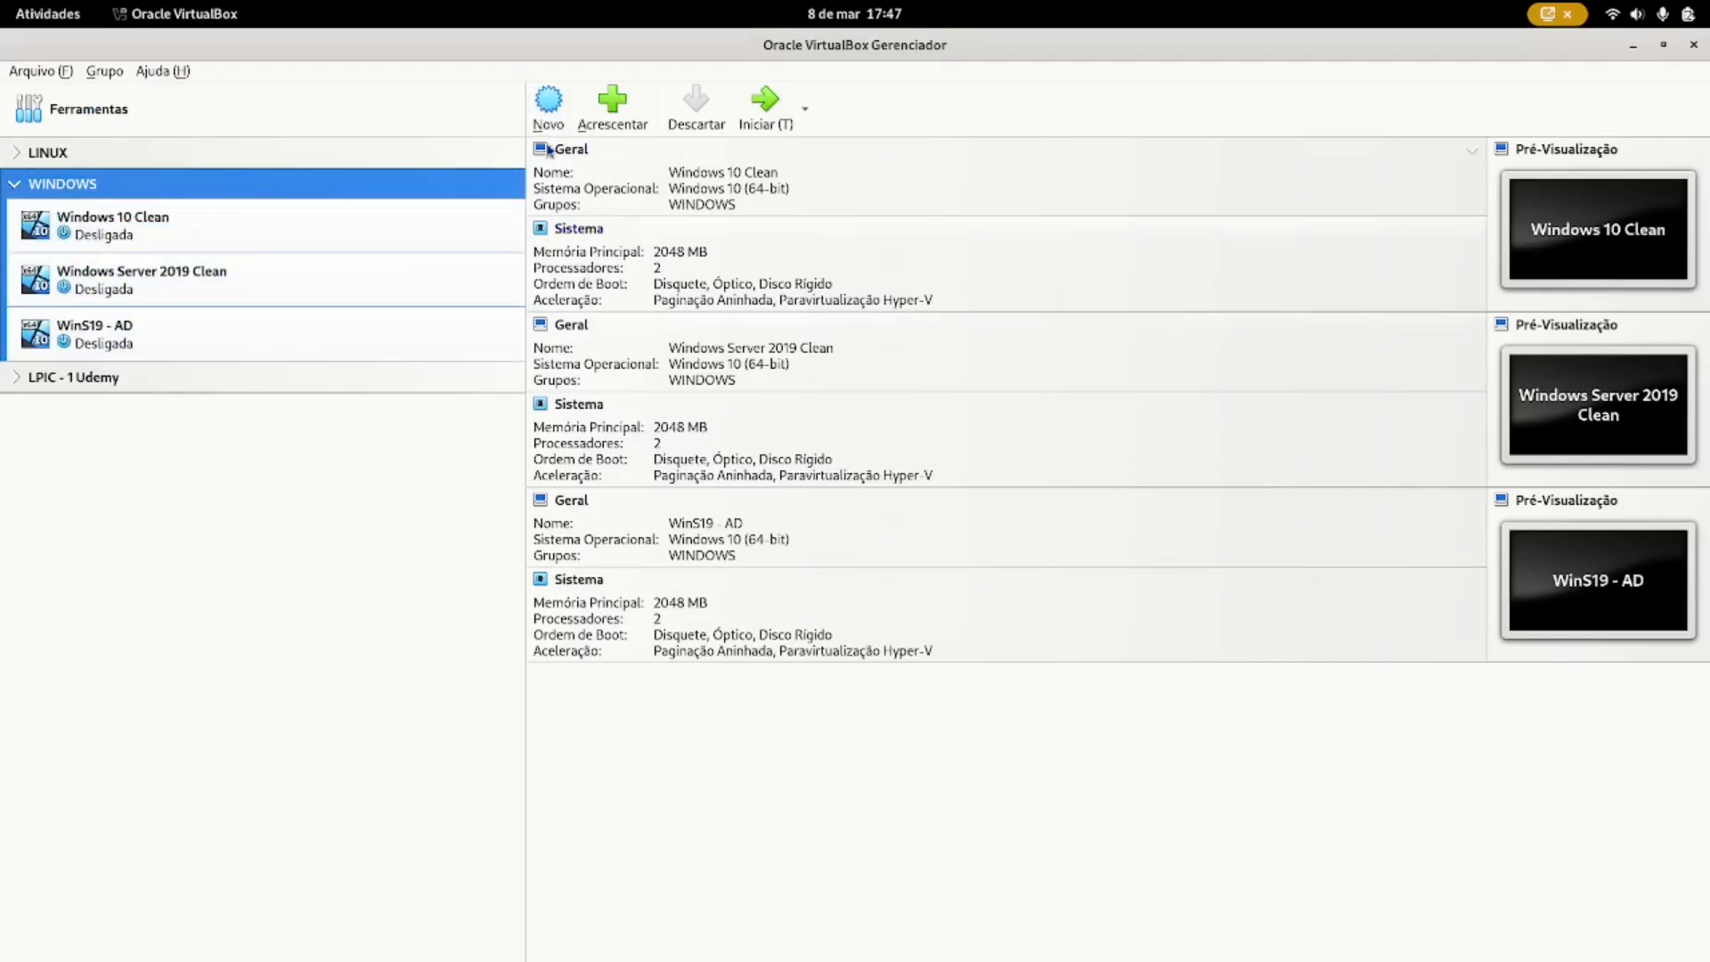
pyautogui.click(549, 116)
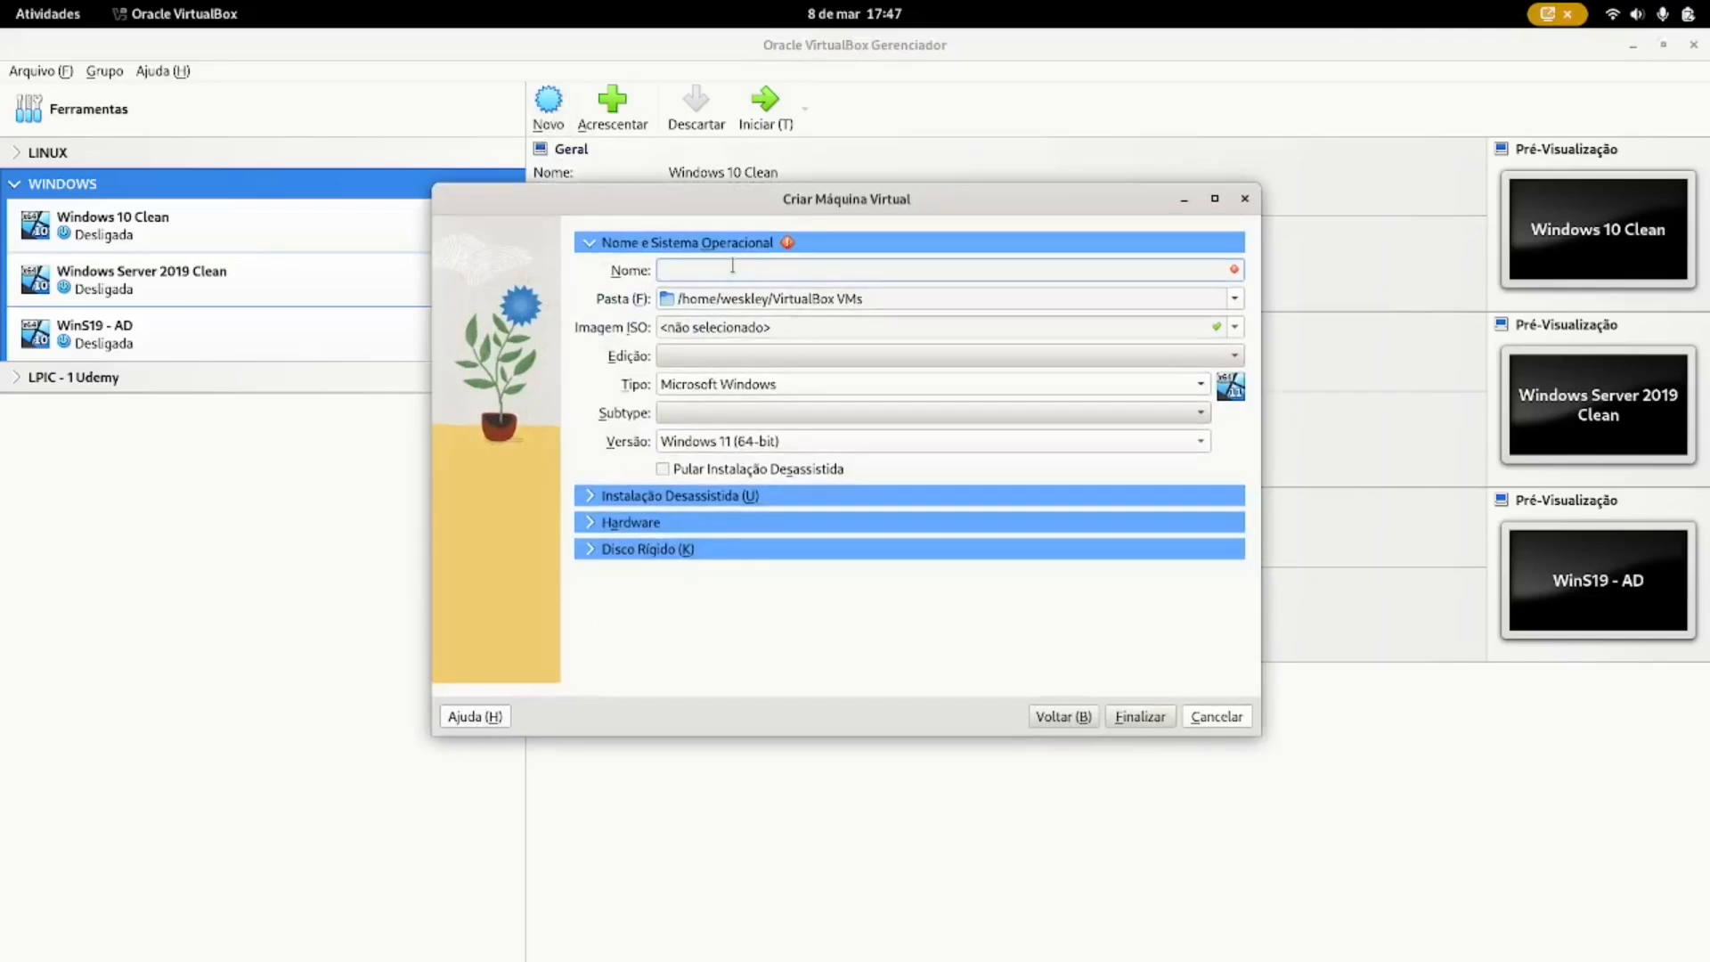
pyautogui.write('Windows Server 2019 - 2025')
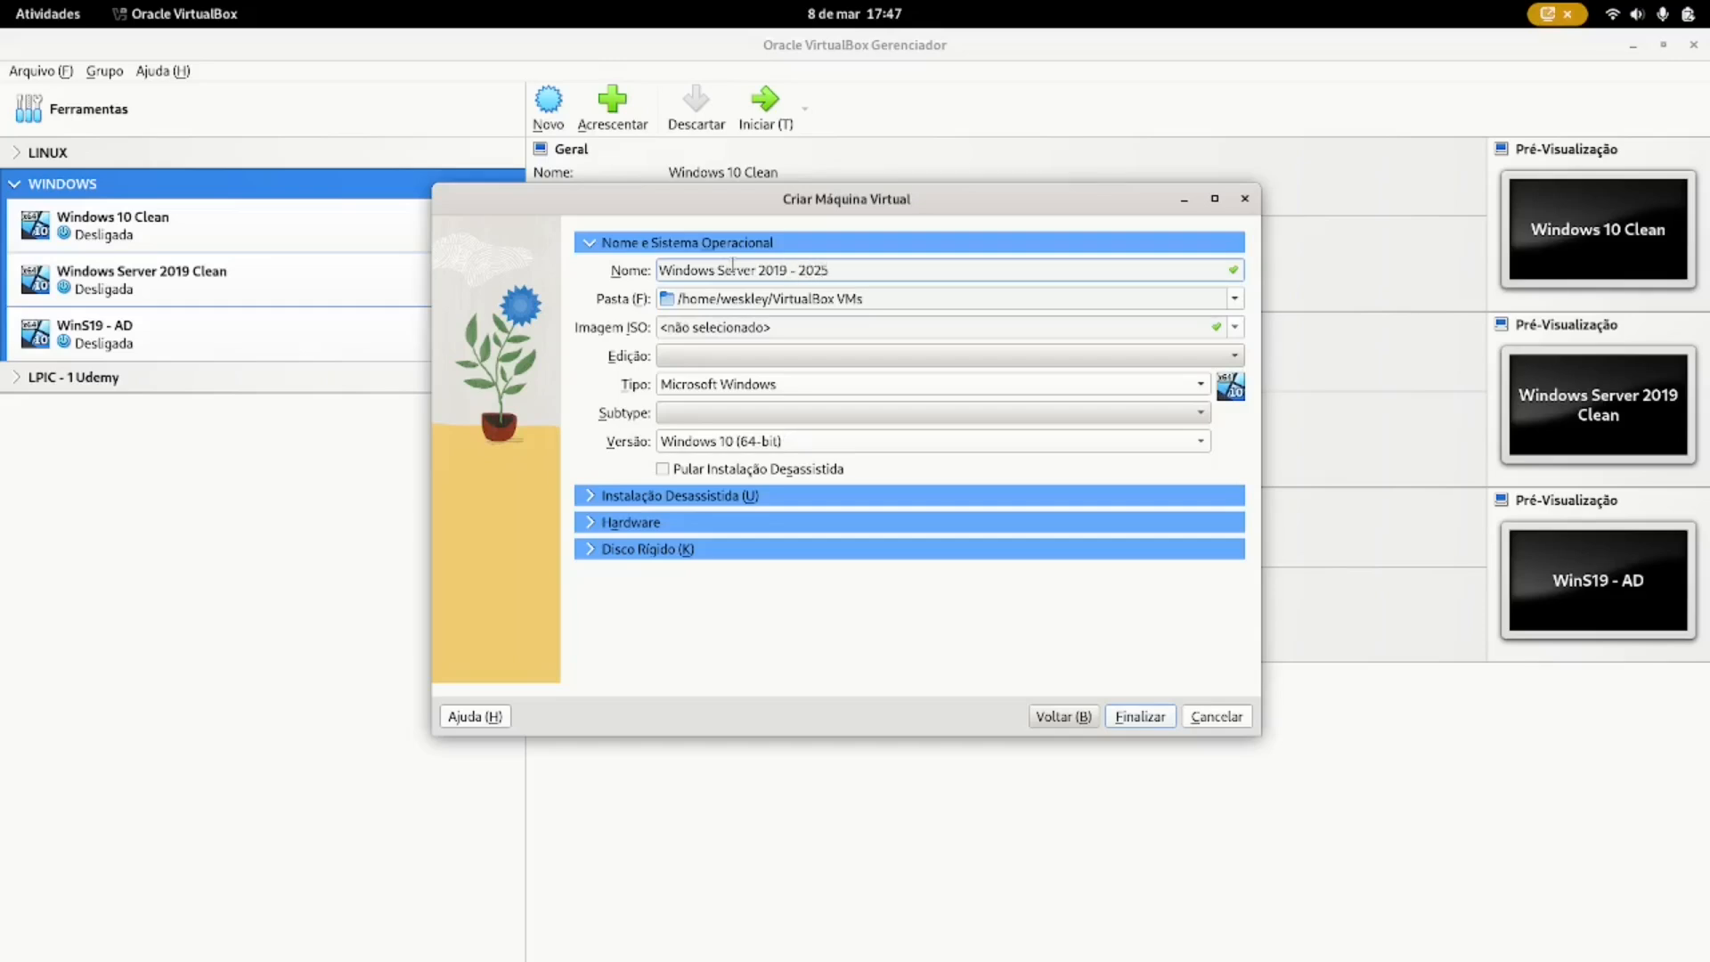
pyautogui.click(178, 282)
pyautogui.moveTo(892, 297); pyautogui.dragTo(591, 292)
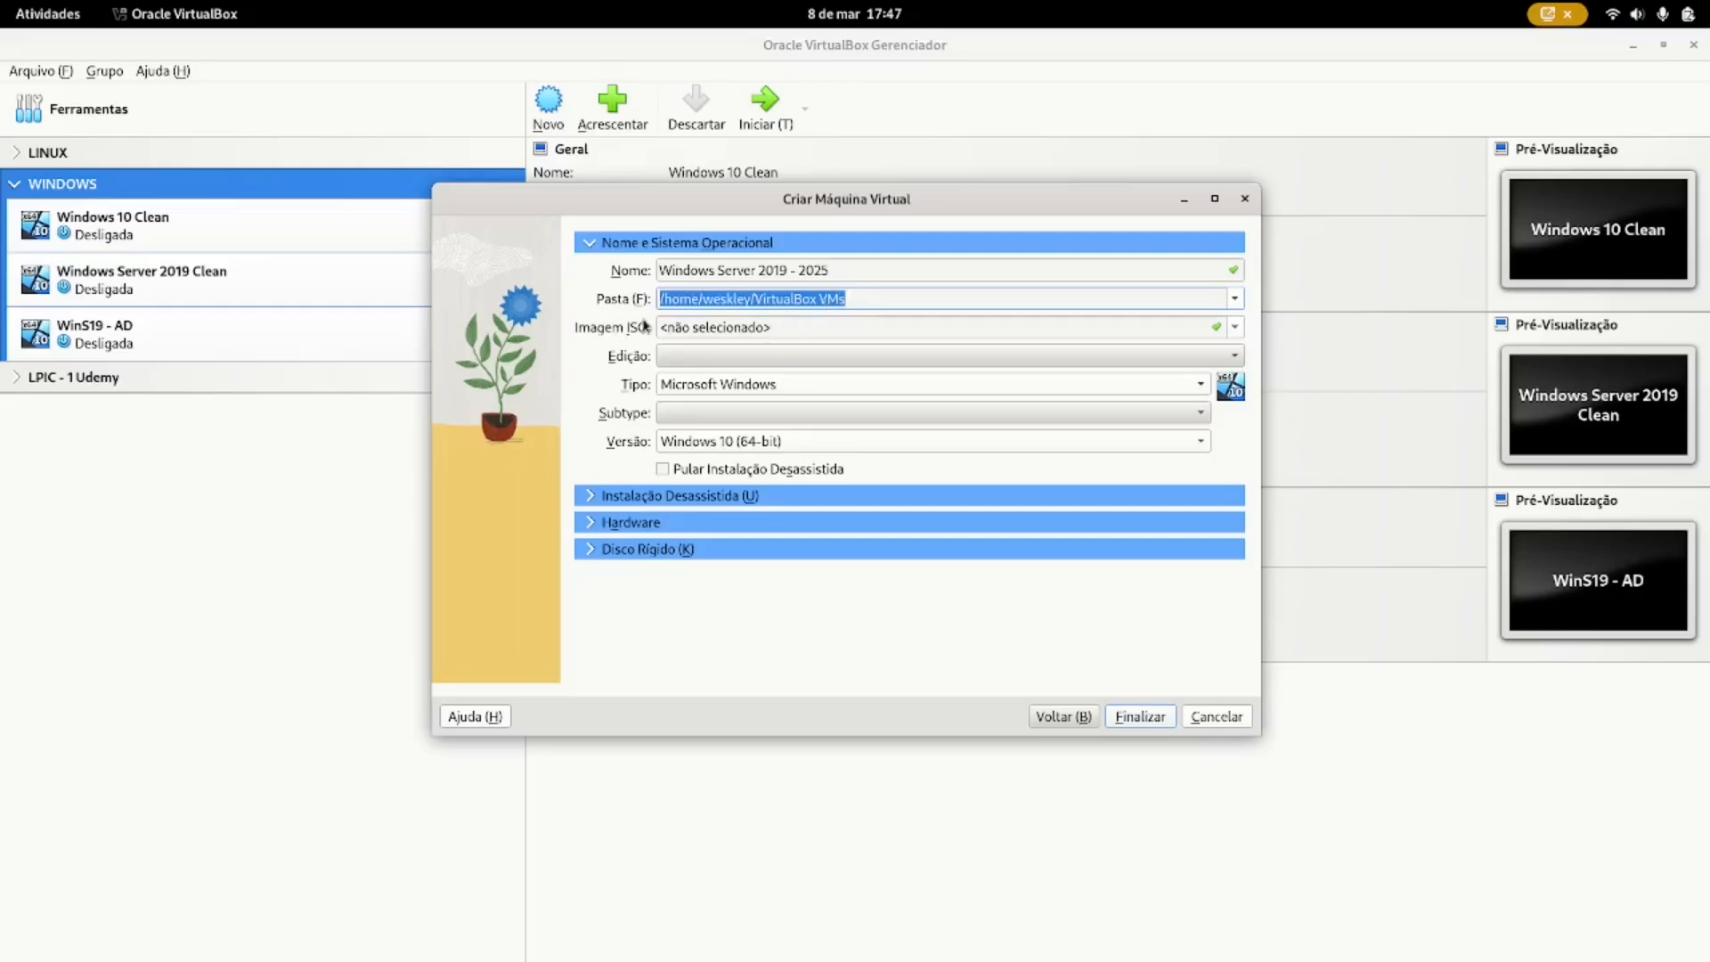
pyautogui.click(754, 326)
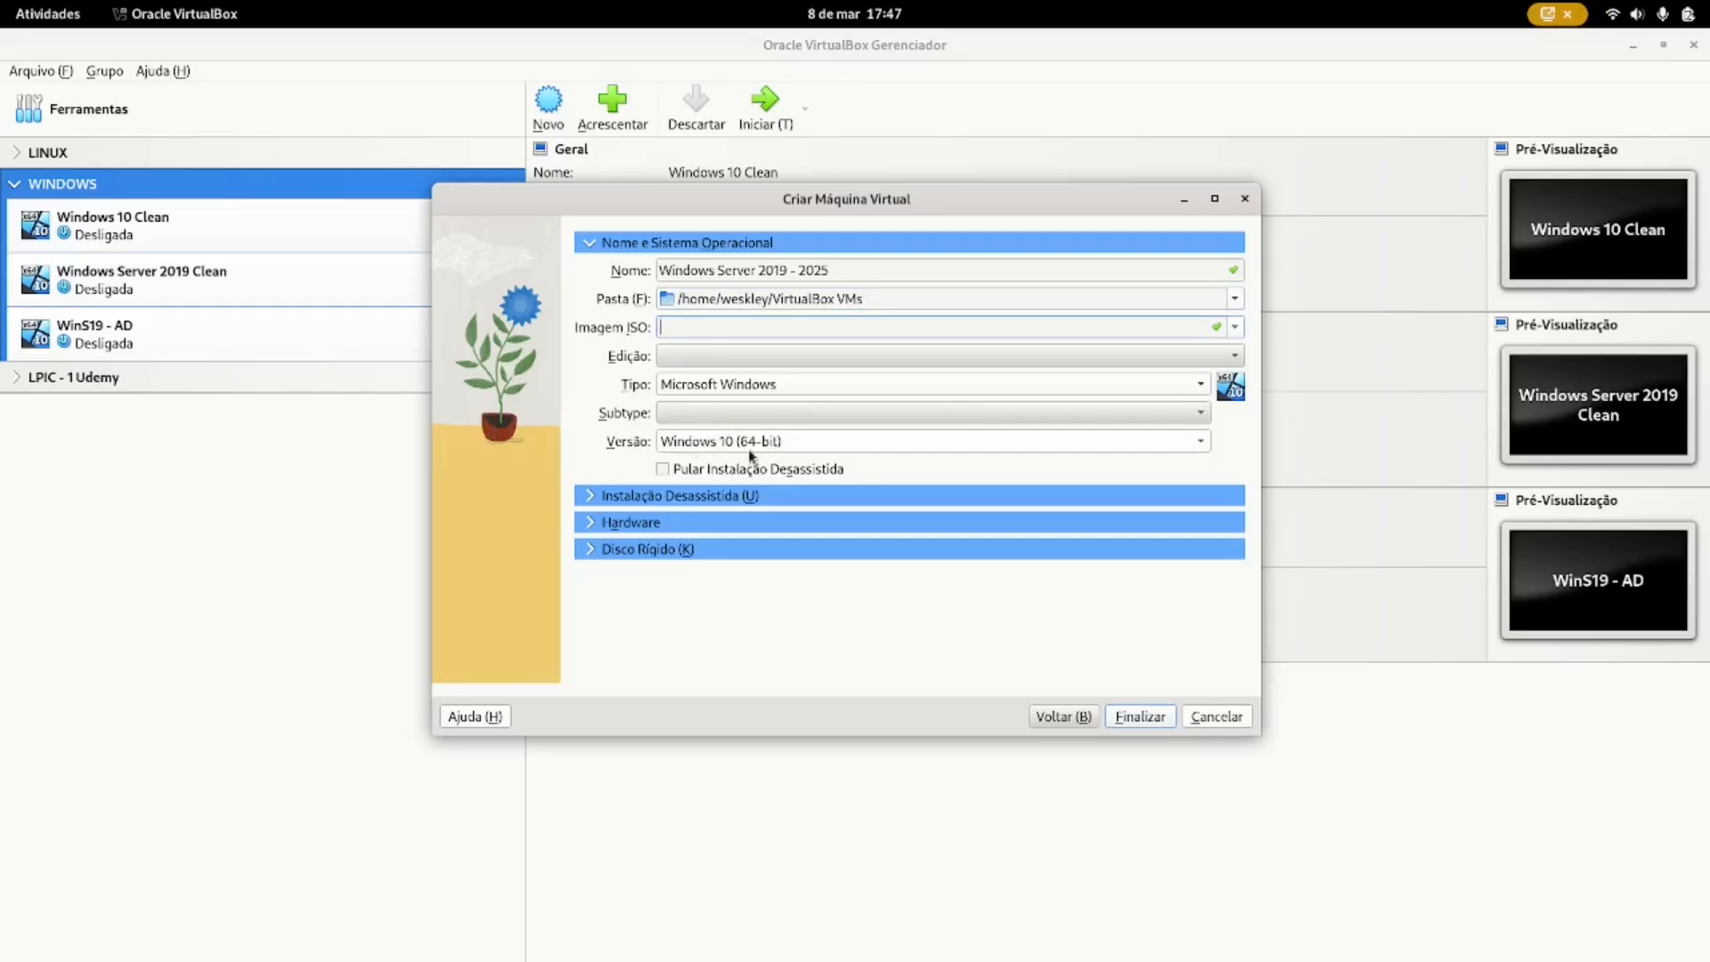
pyautogui.click(1140, 716)
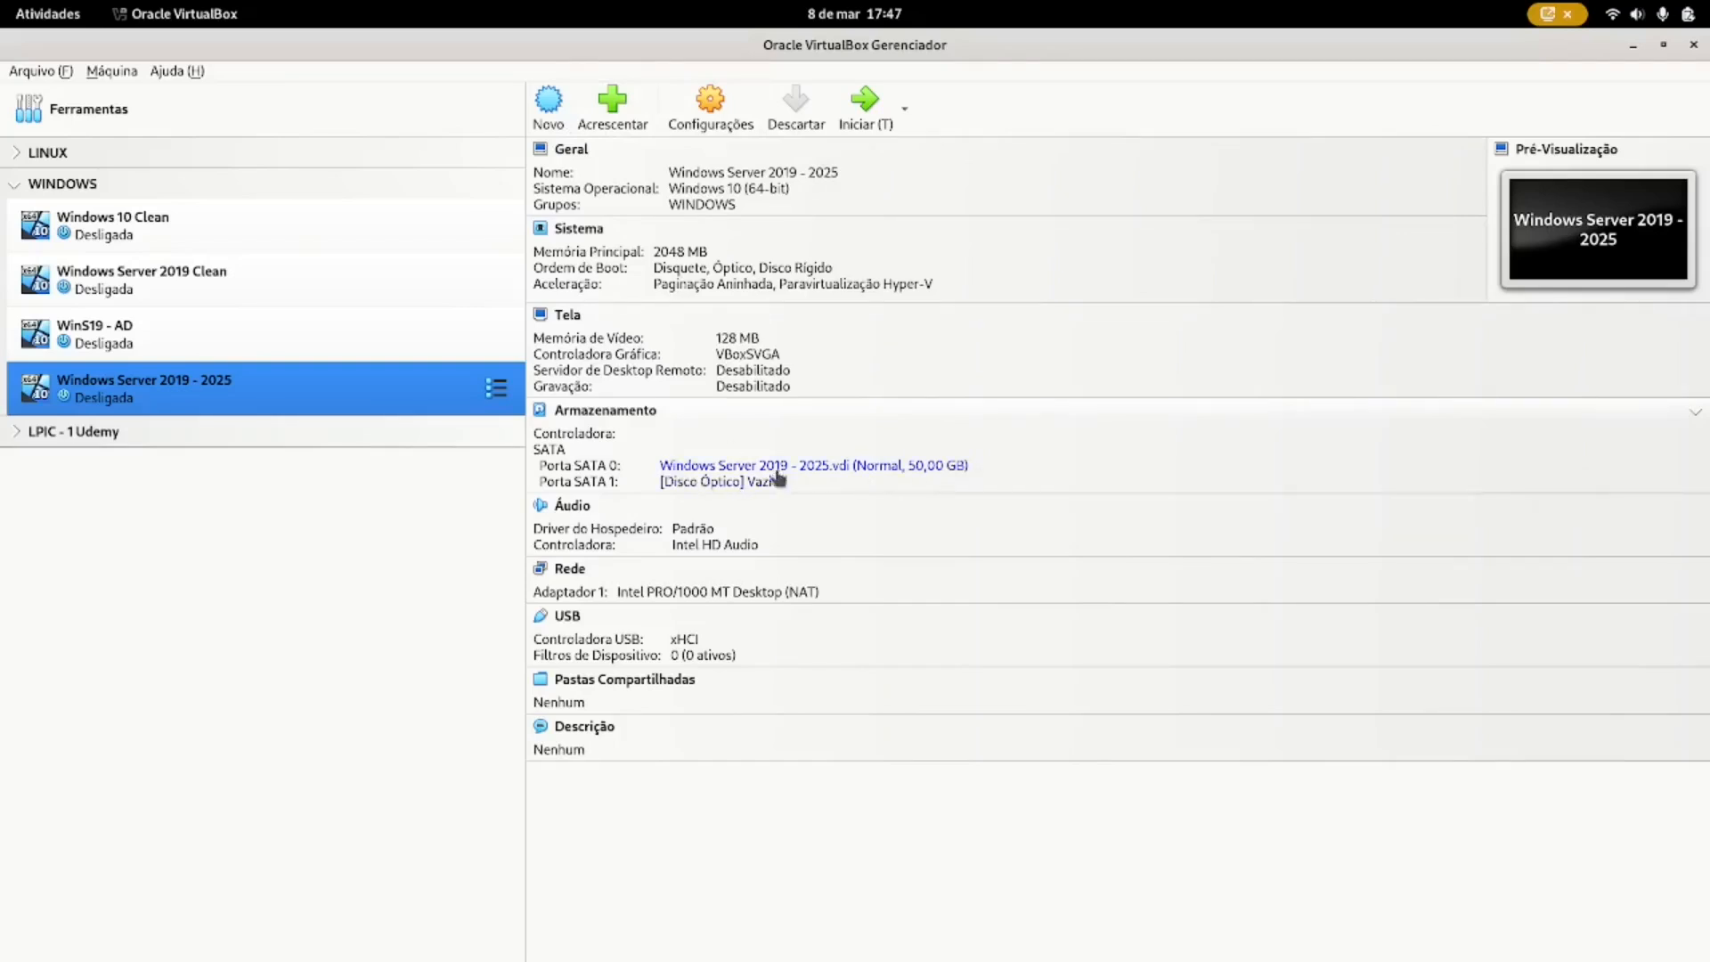
pyautogui.click(549, 105)
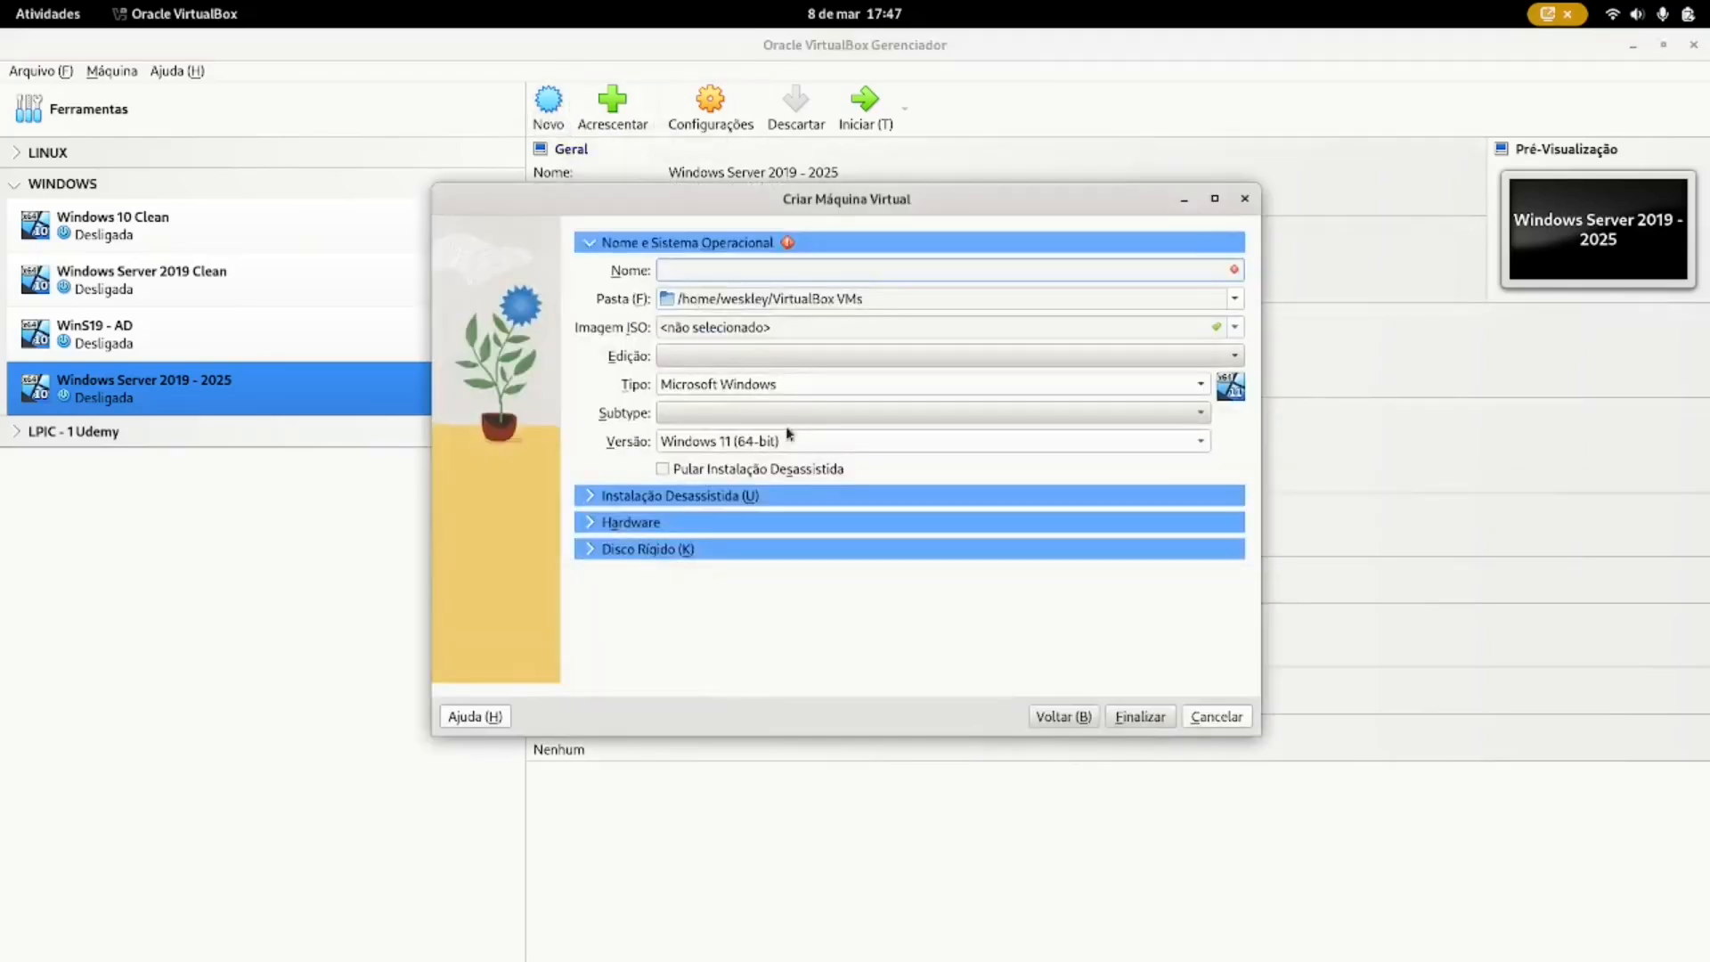
pyautogui.click(587, 495)
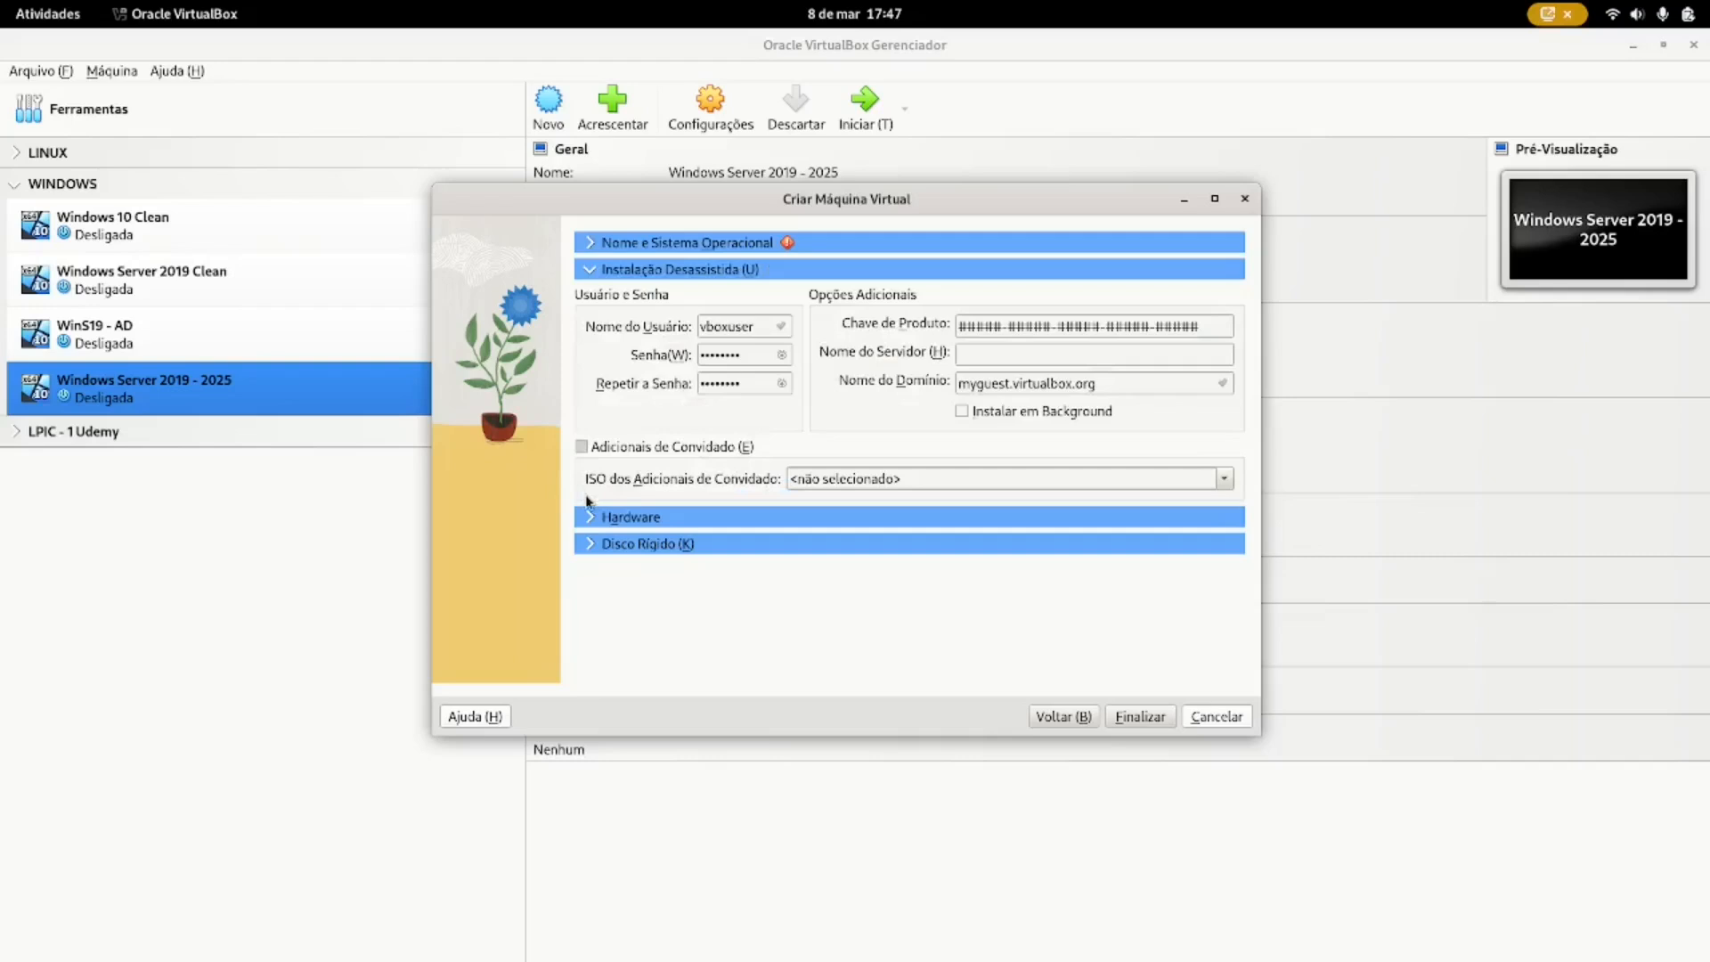
pyautogui.click(590, 511)
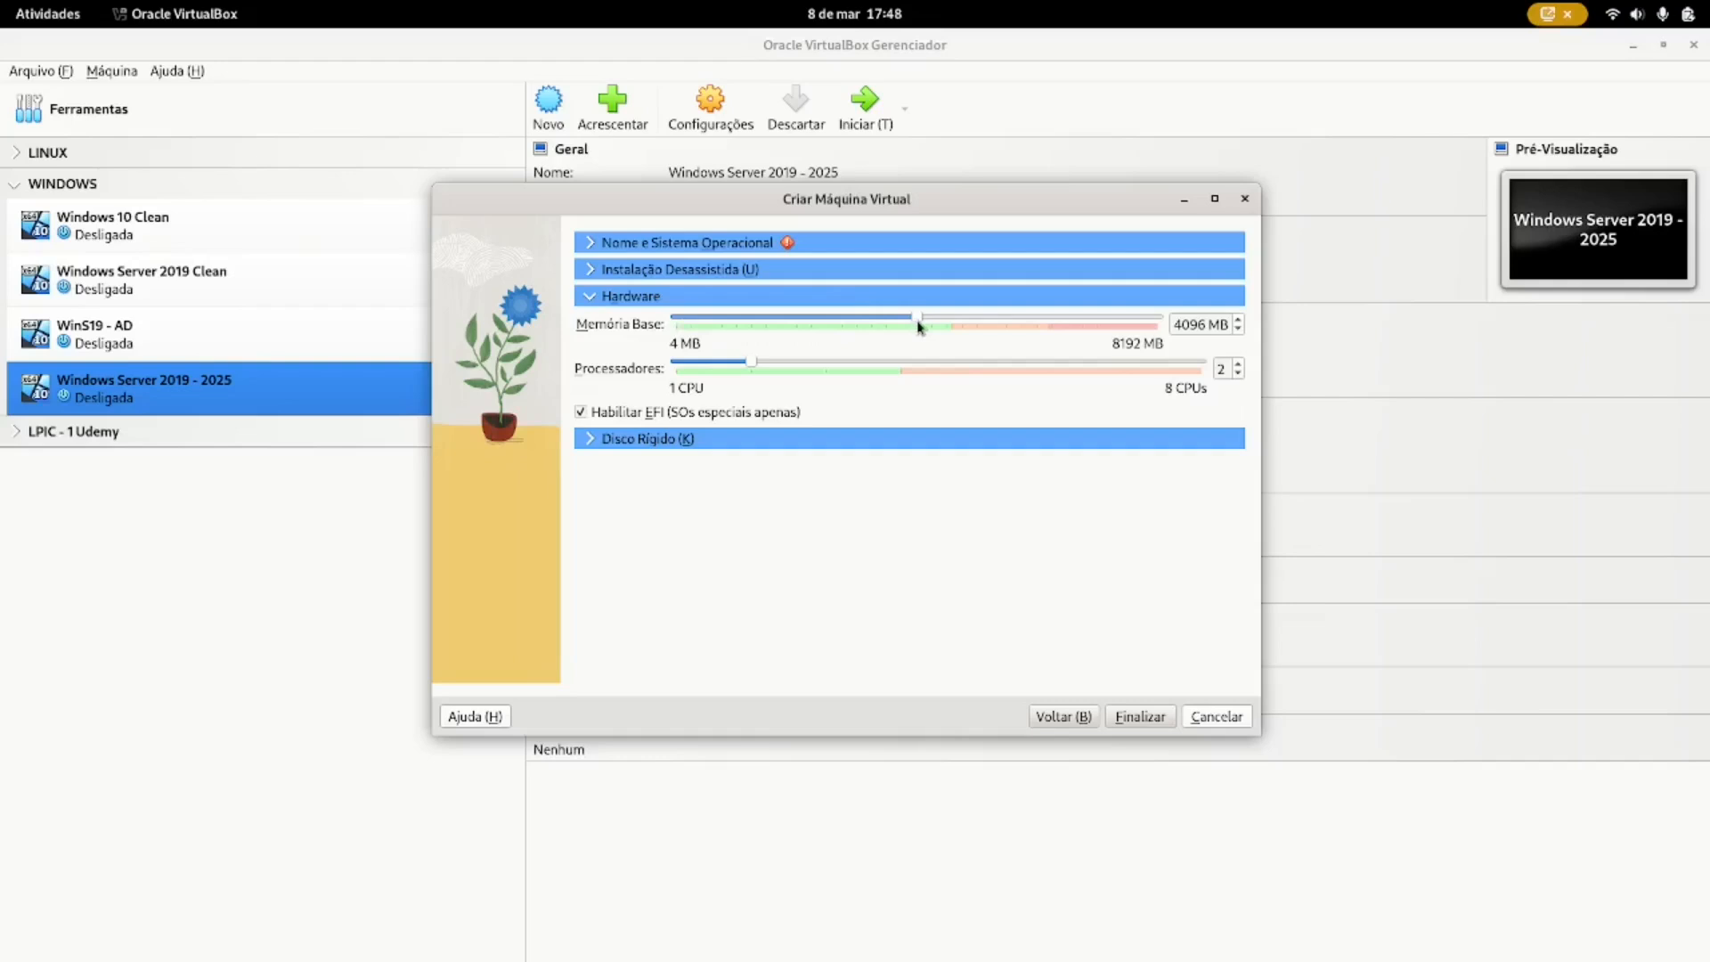
pyautogui.click(1208, 726)
# - Open the new virtual machine's settings and set its number of processors to 2
pyautogui.click(710, 107)
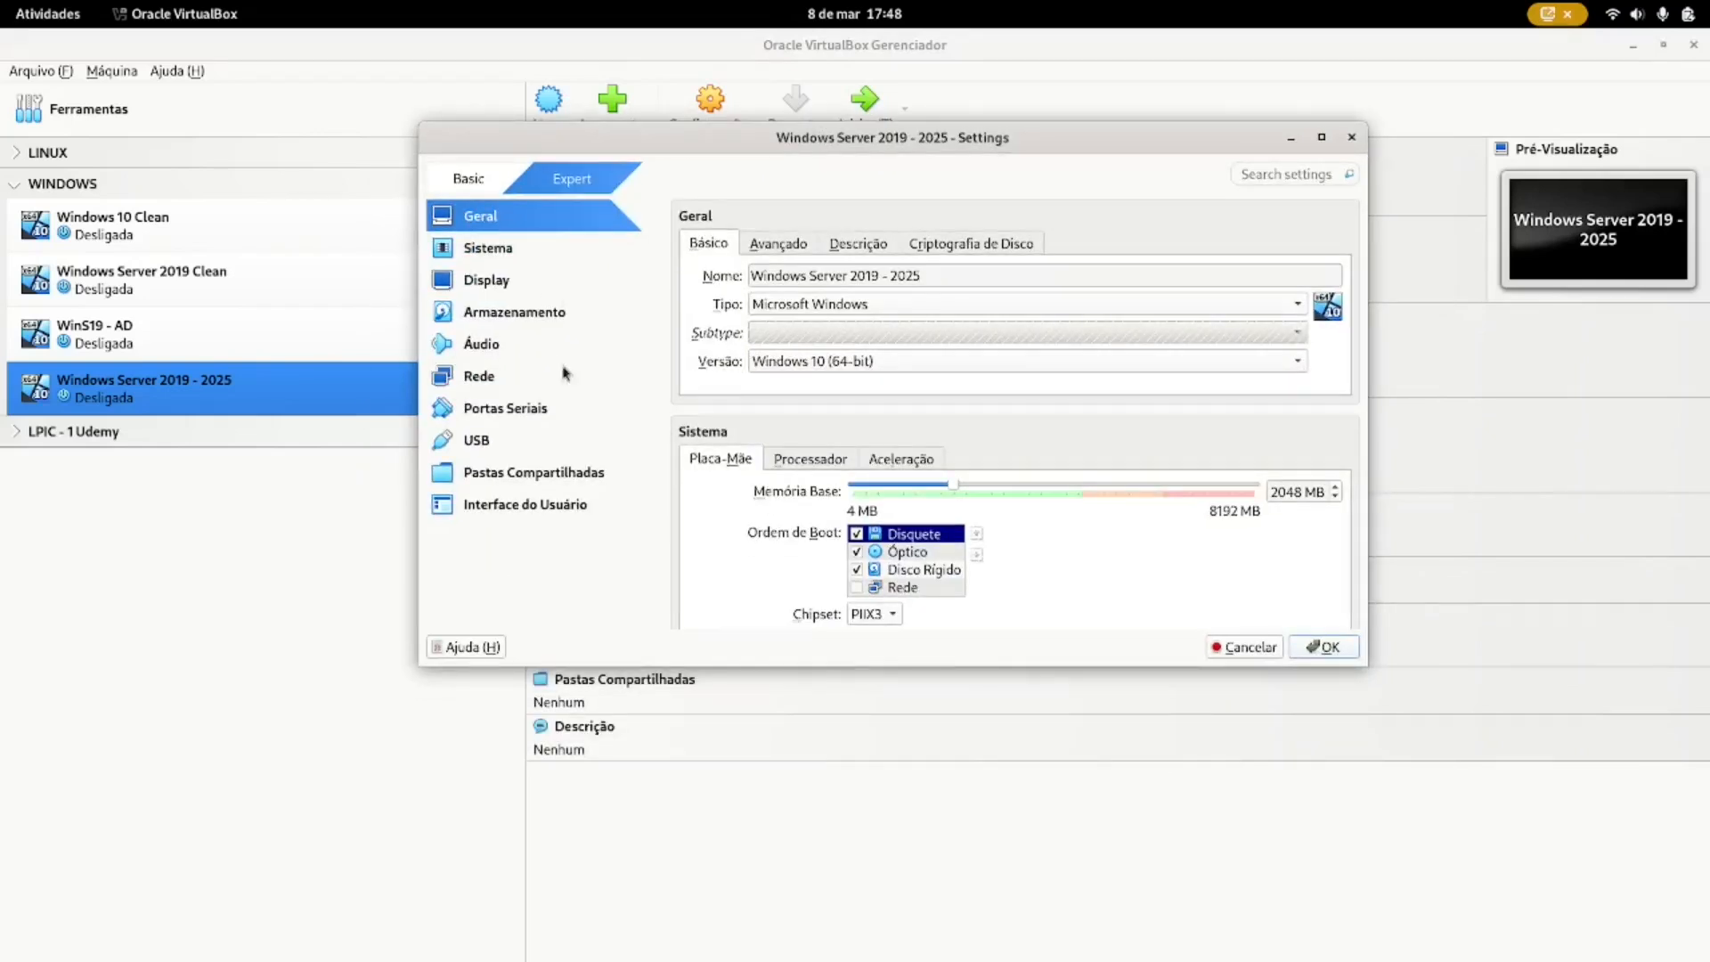
pyautogui.click(492, 255)
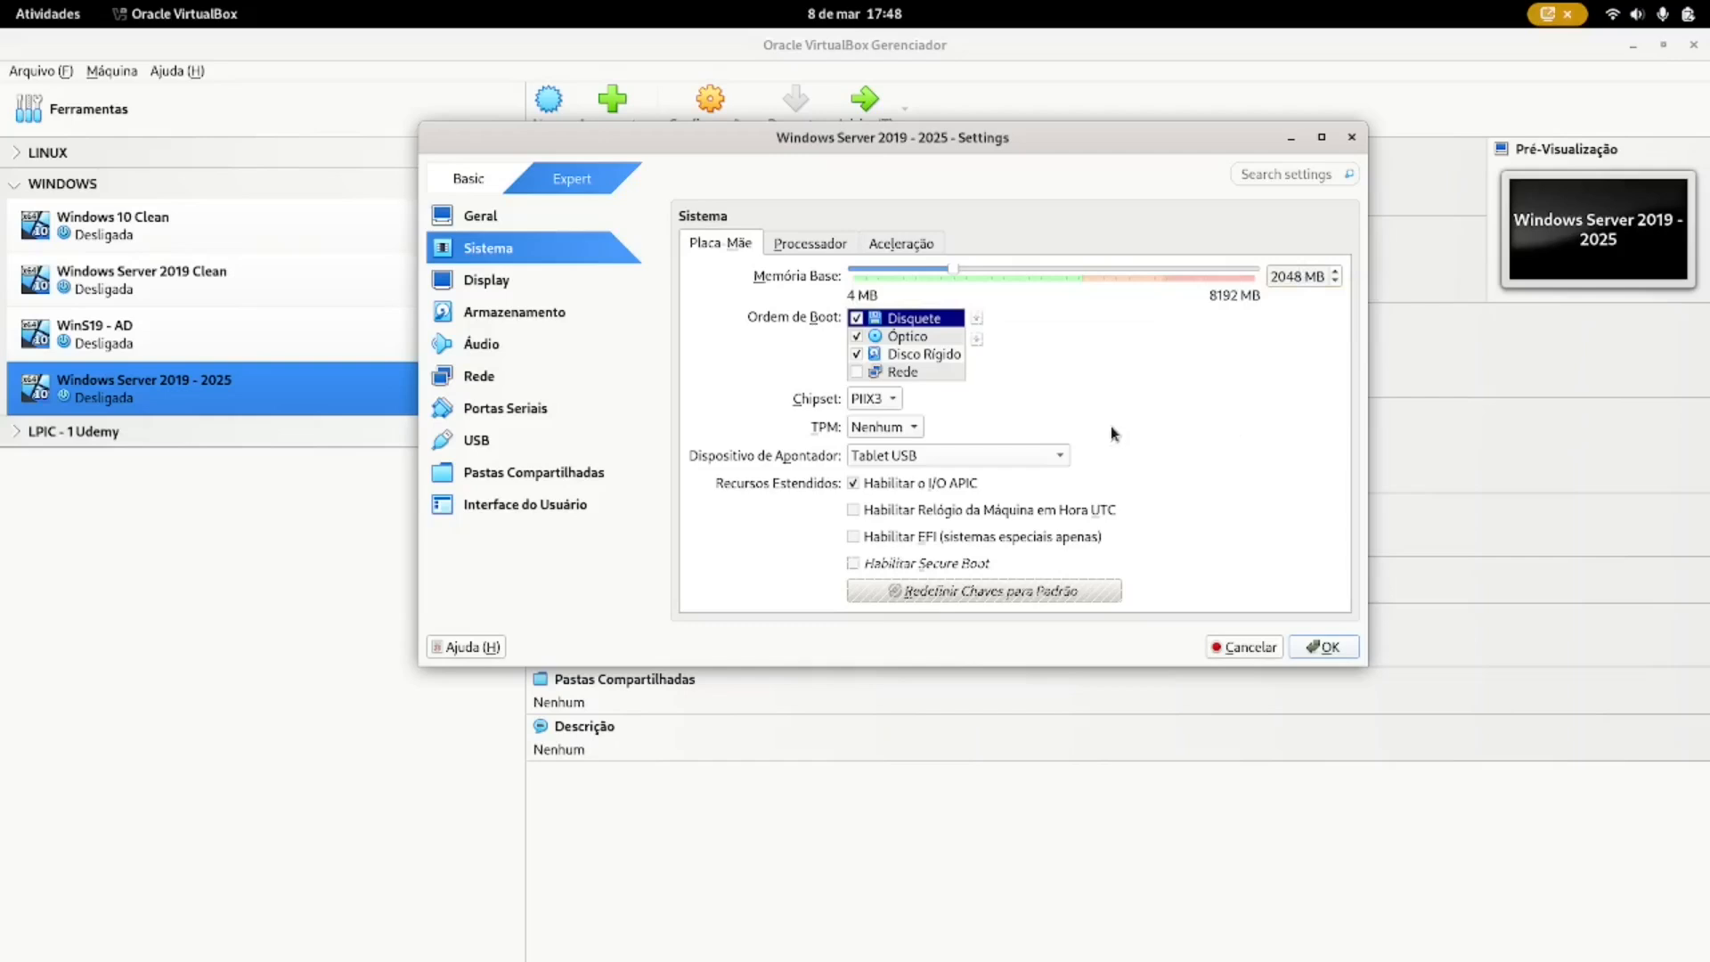
pyautogui.click(829, 250)
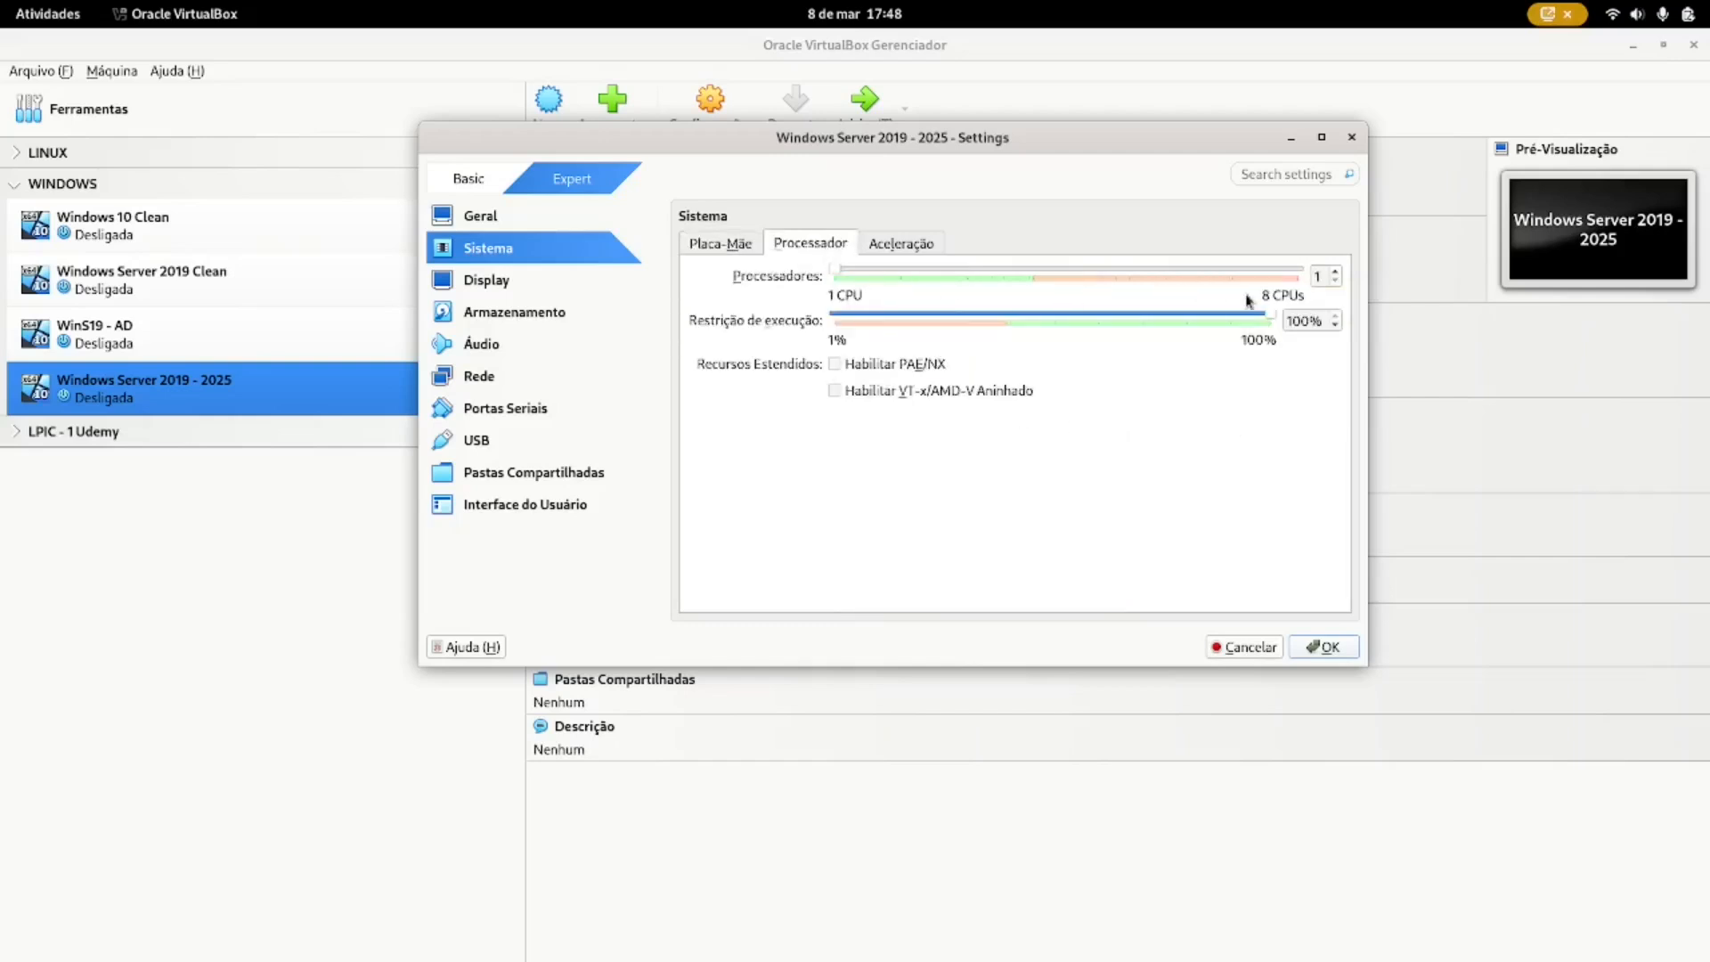
pyautogui.click(1337, 272)
pyautogui.click(726, 256)
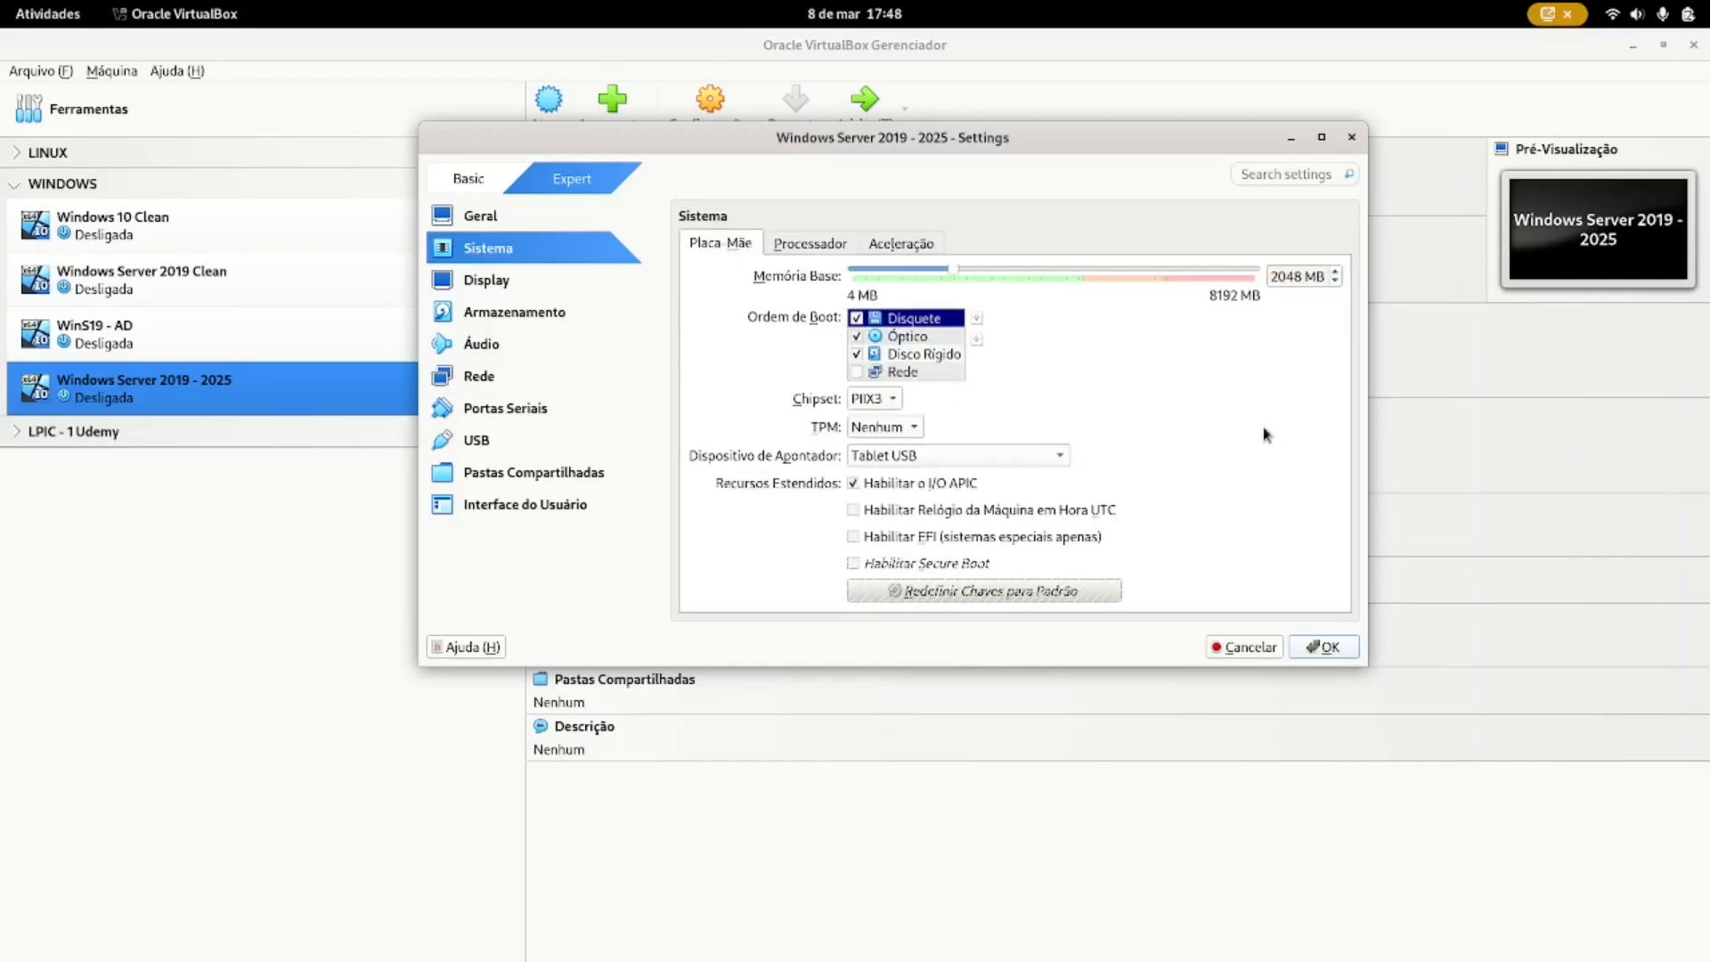
# - Examine the virtual size of the machine's VDI hard disk in the storage settings
pyautogui.click(577, 318)
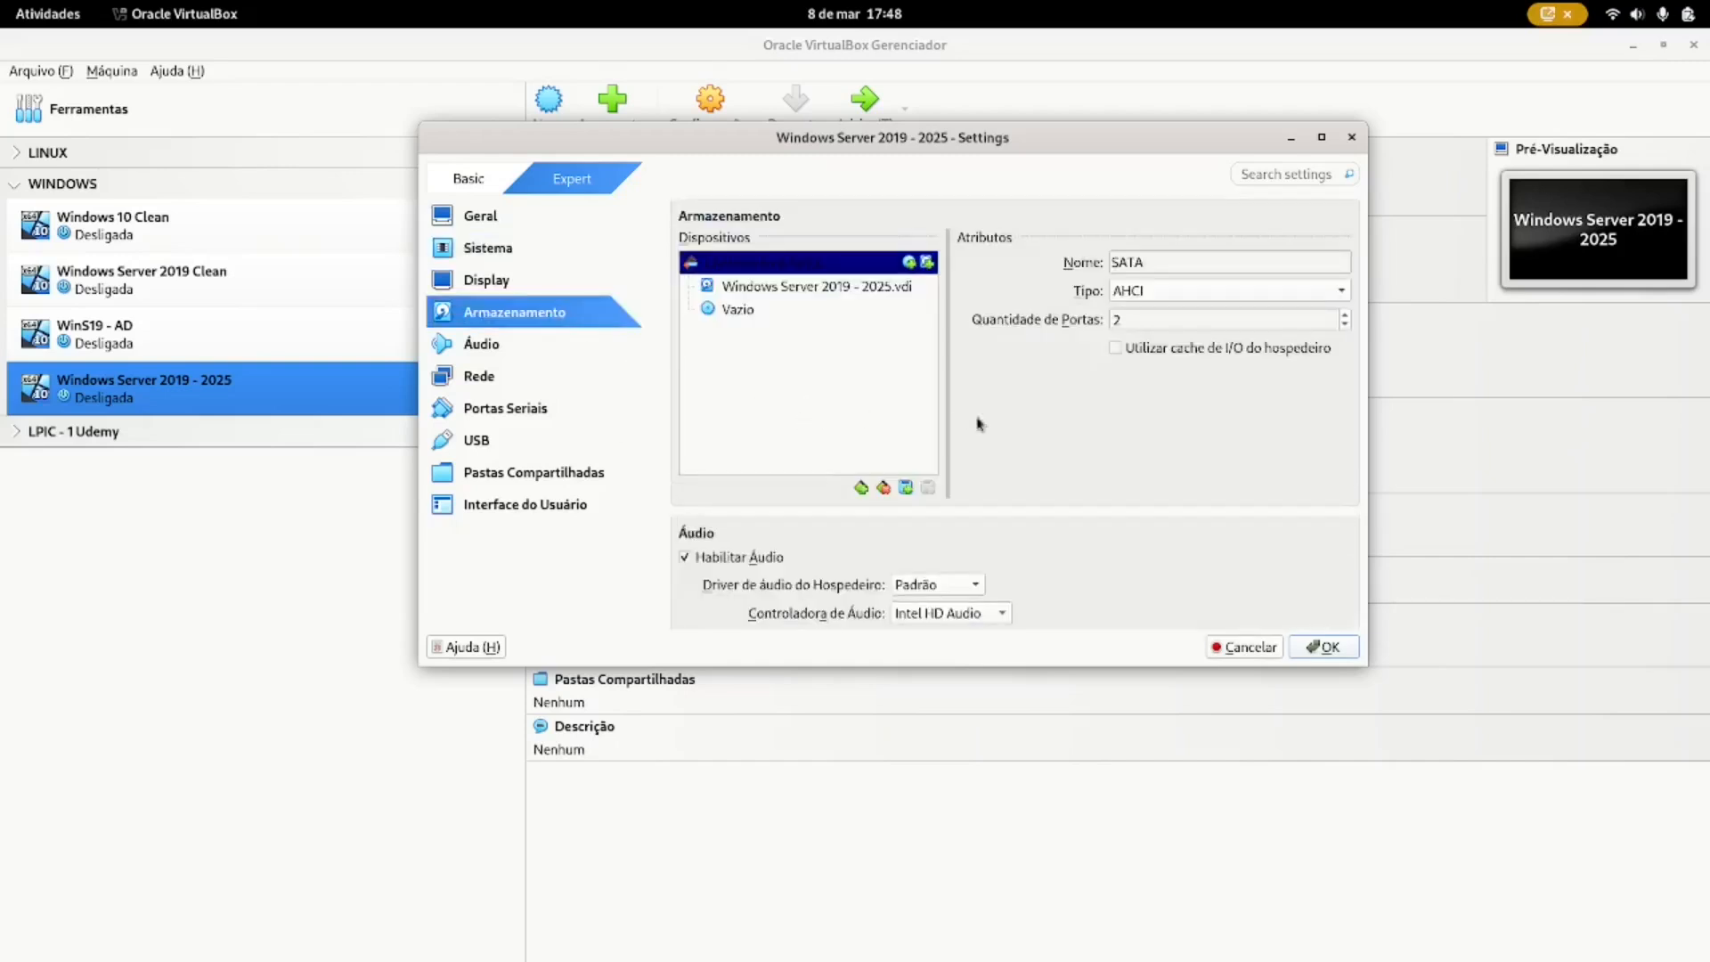
pyautogui.click(857, 289)
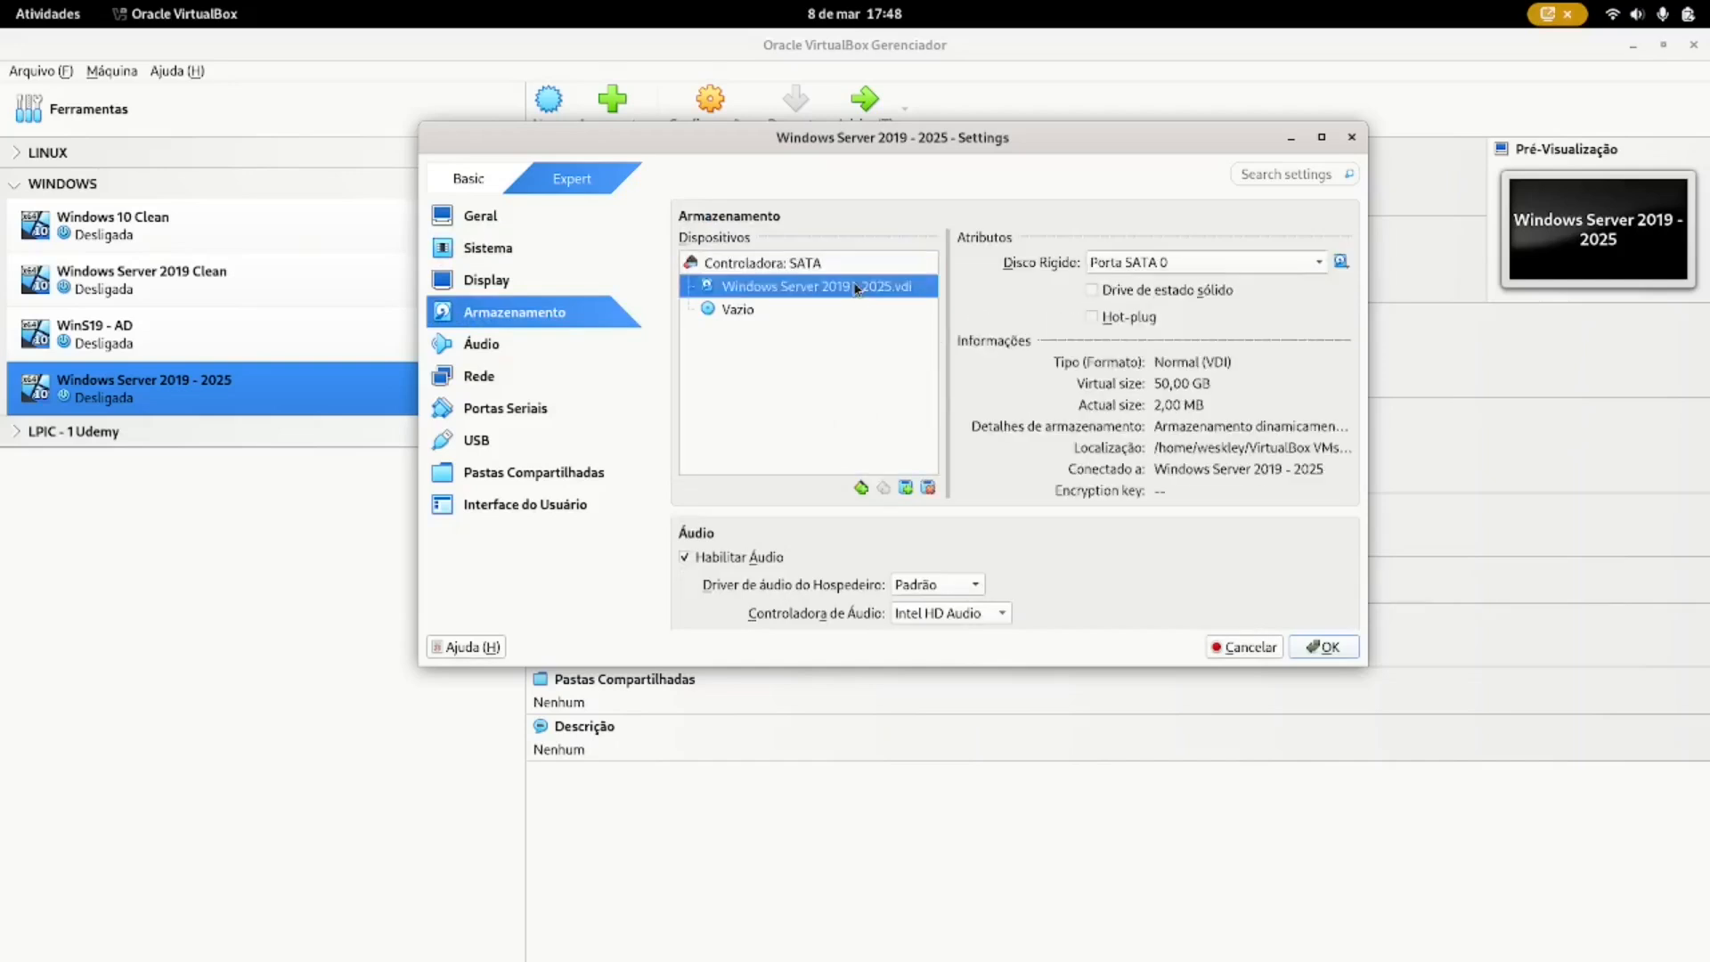
pyautogui.click(1172, 392)
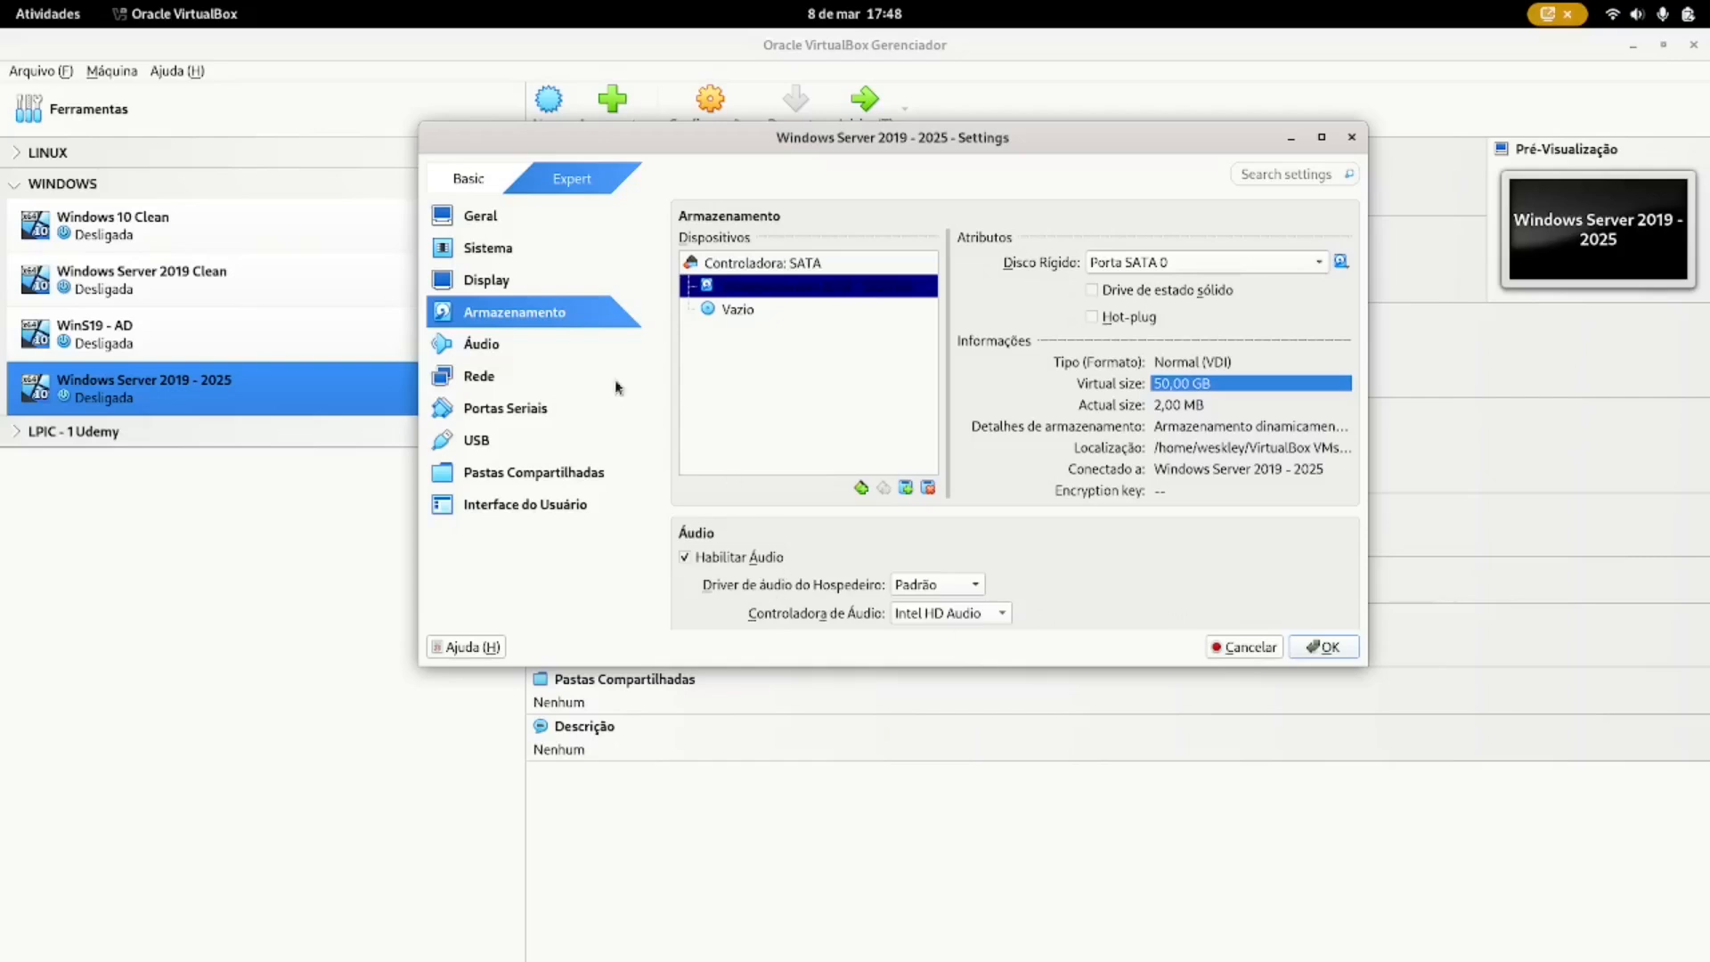
# - Set network adapter 1 to bridged mode (Placa em modo Bridge) through the wlp2s0 interface
pyautogui.click(541, 378)
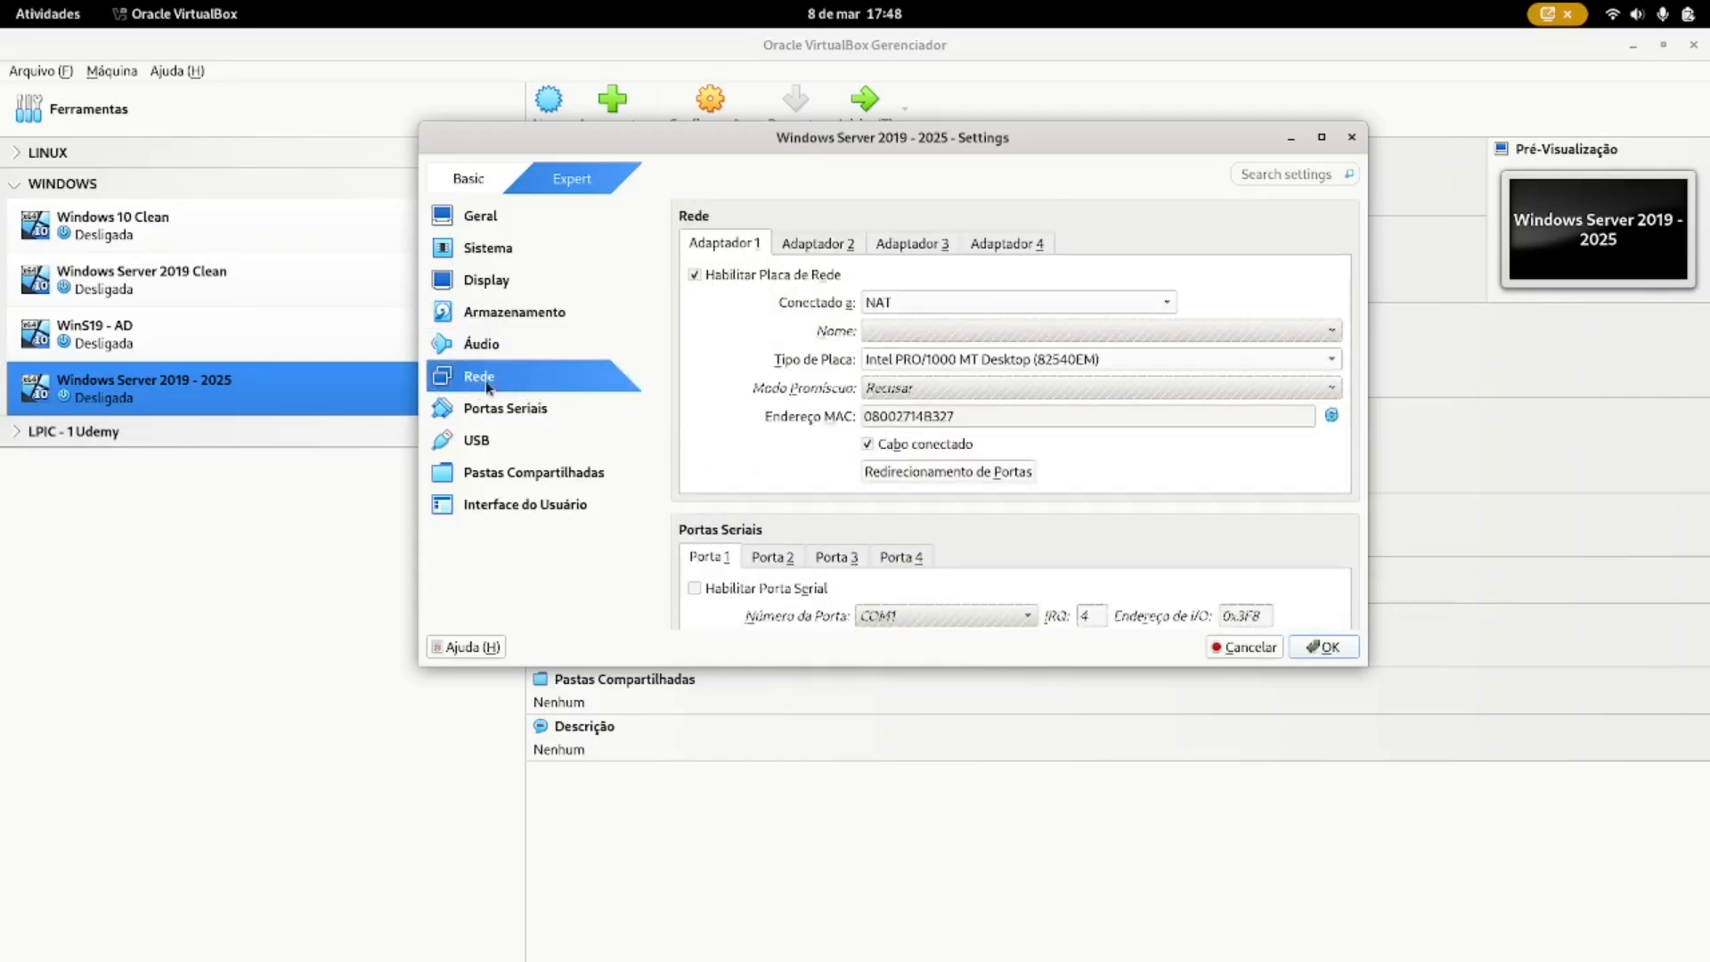
pyautogui.click(1114, 303)
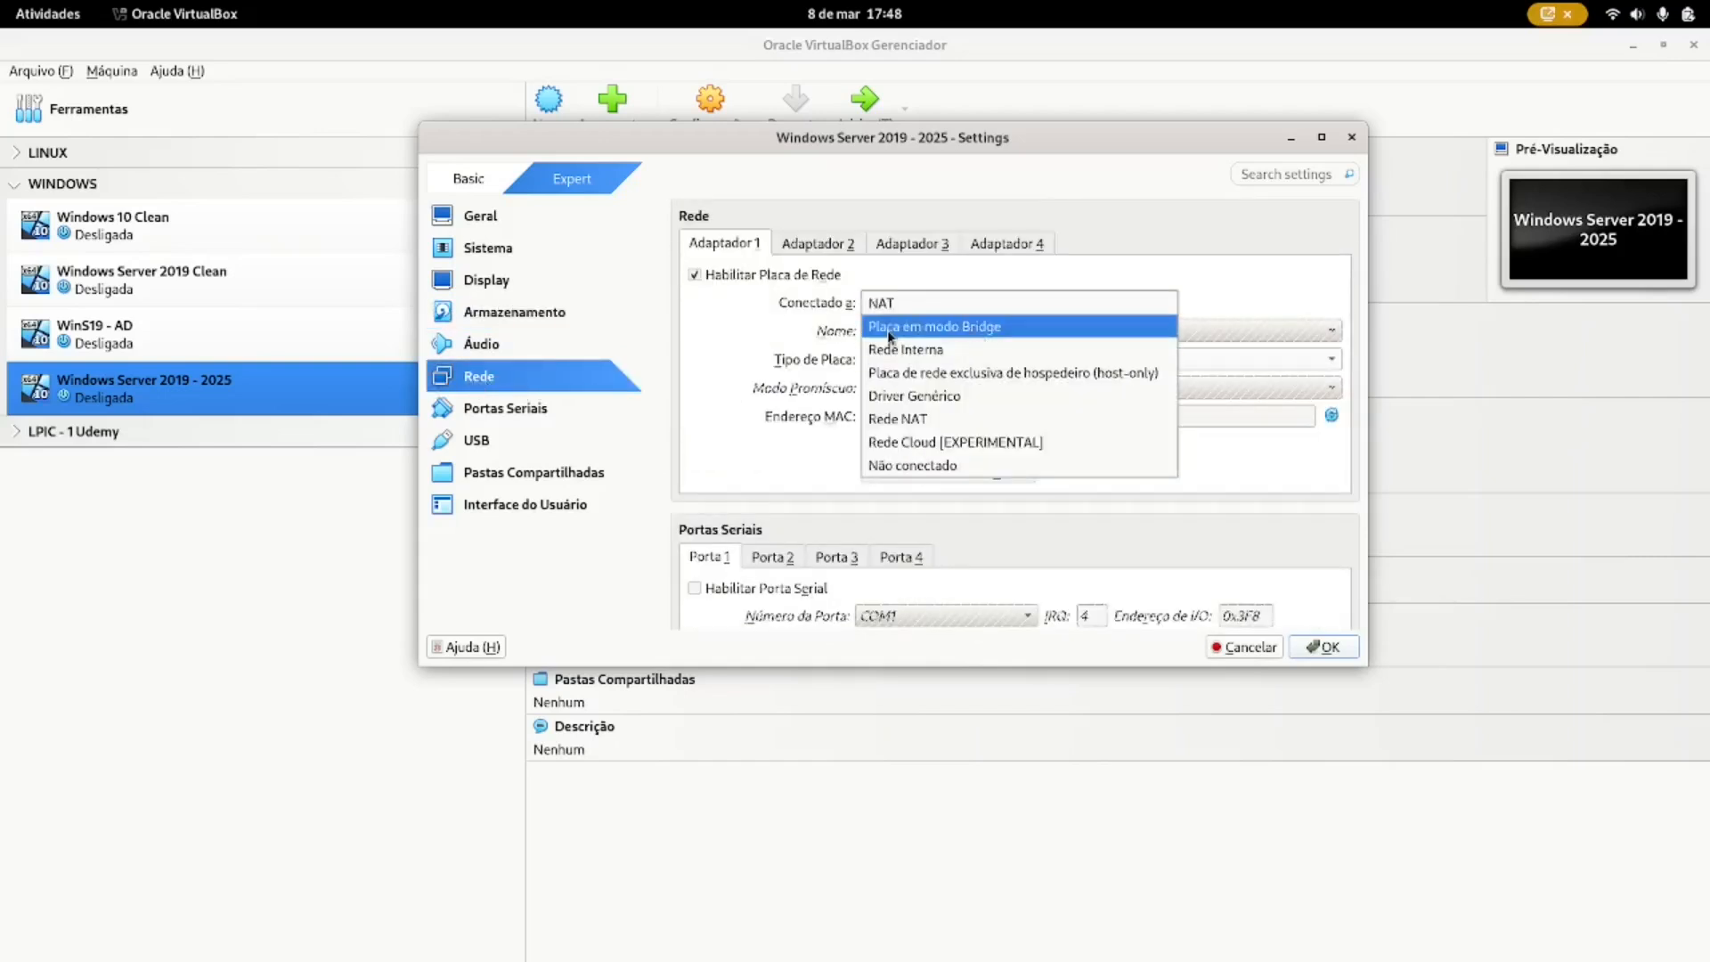
pyautogui.click(944, 332)
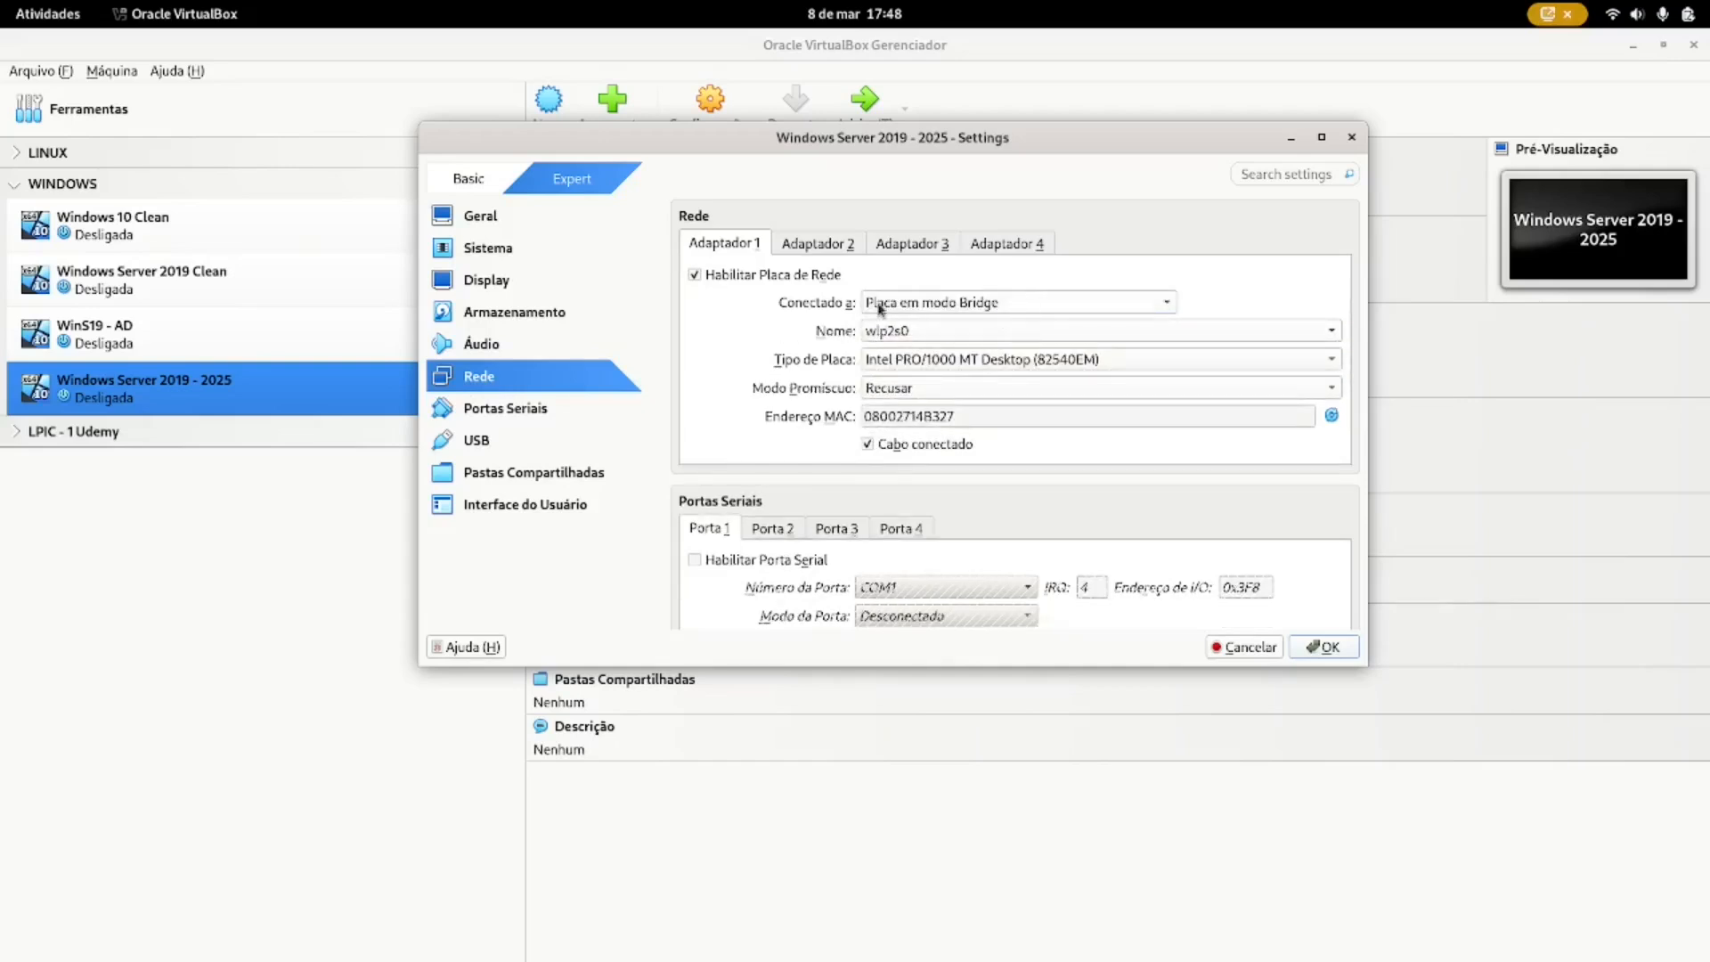
pyautogui.click(914, 331)
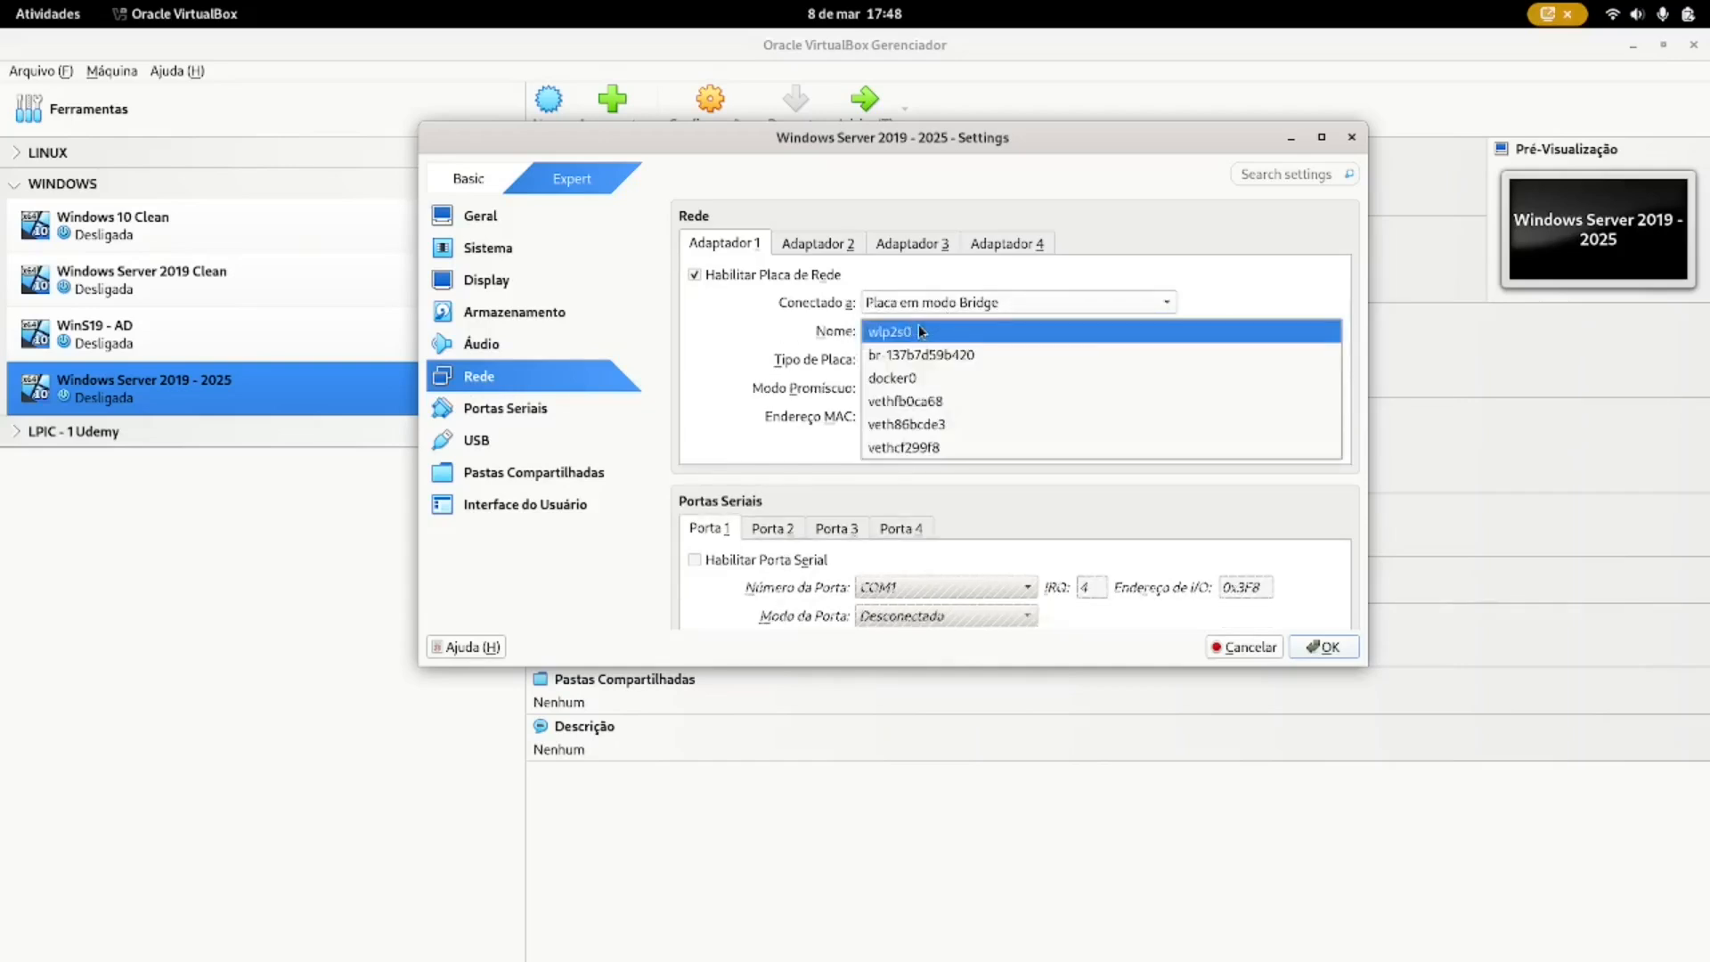
pyautogui.click(921, 332)
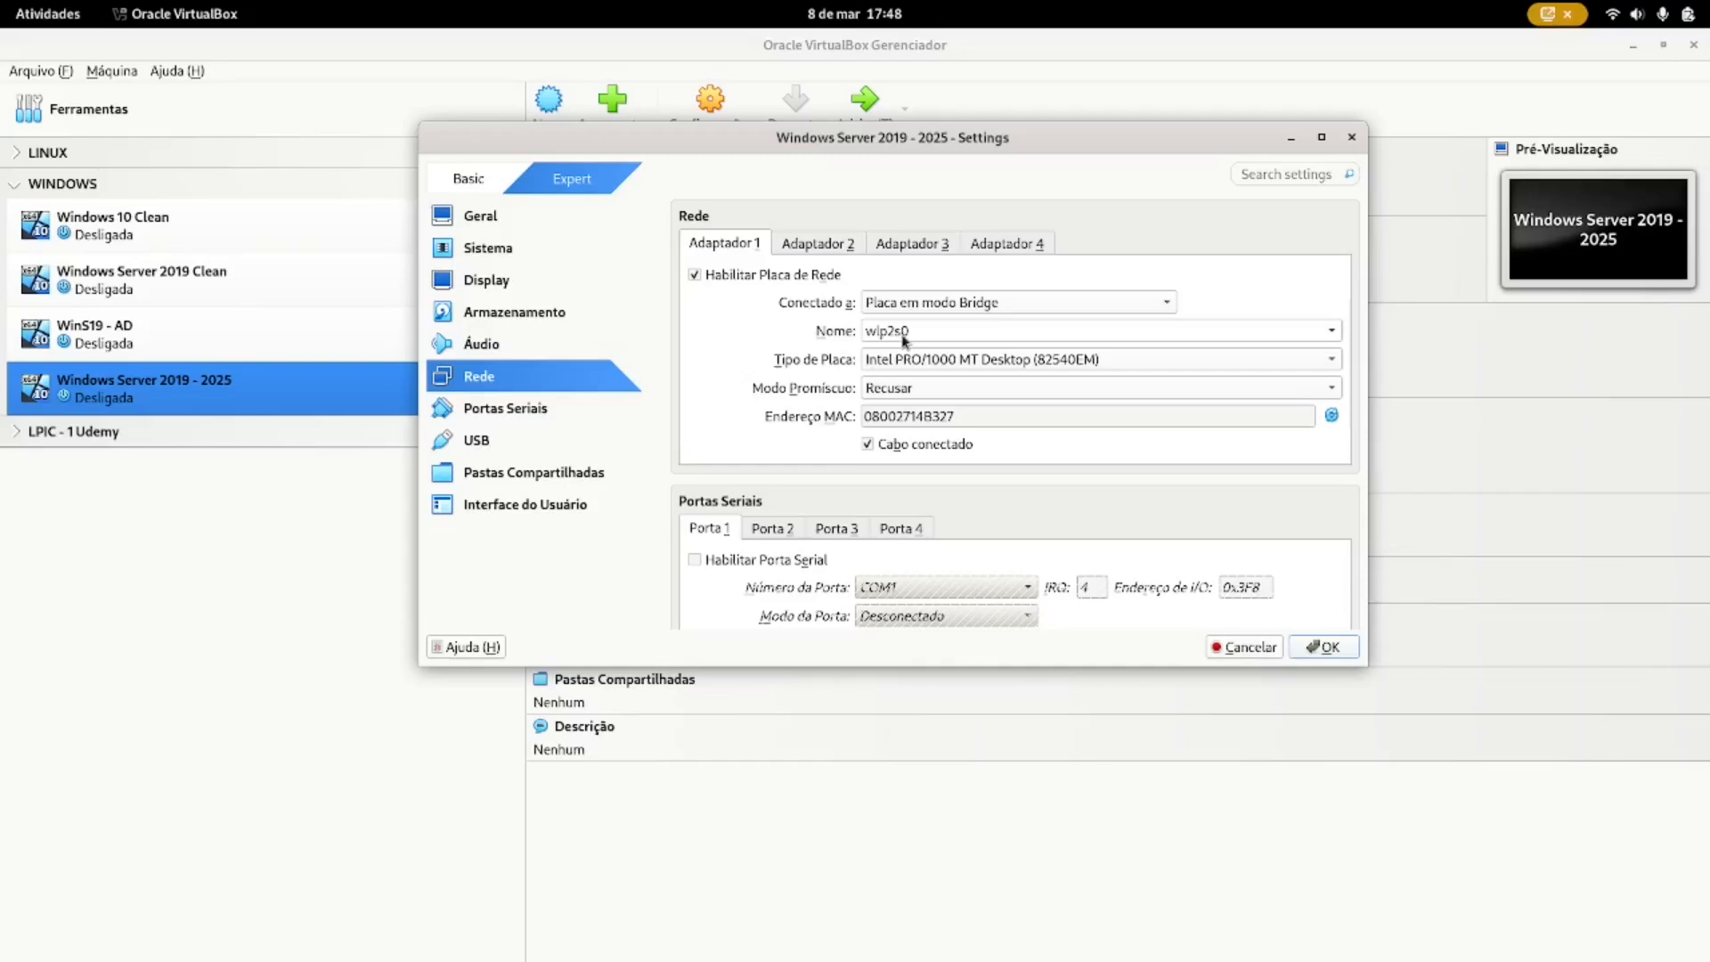
pyautogui.click(905, 334)
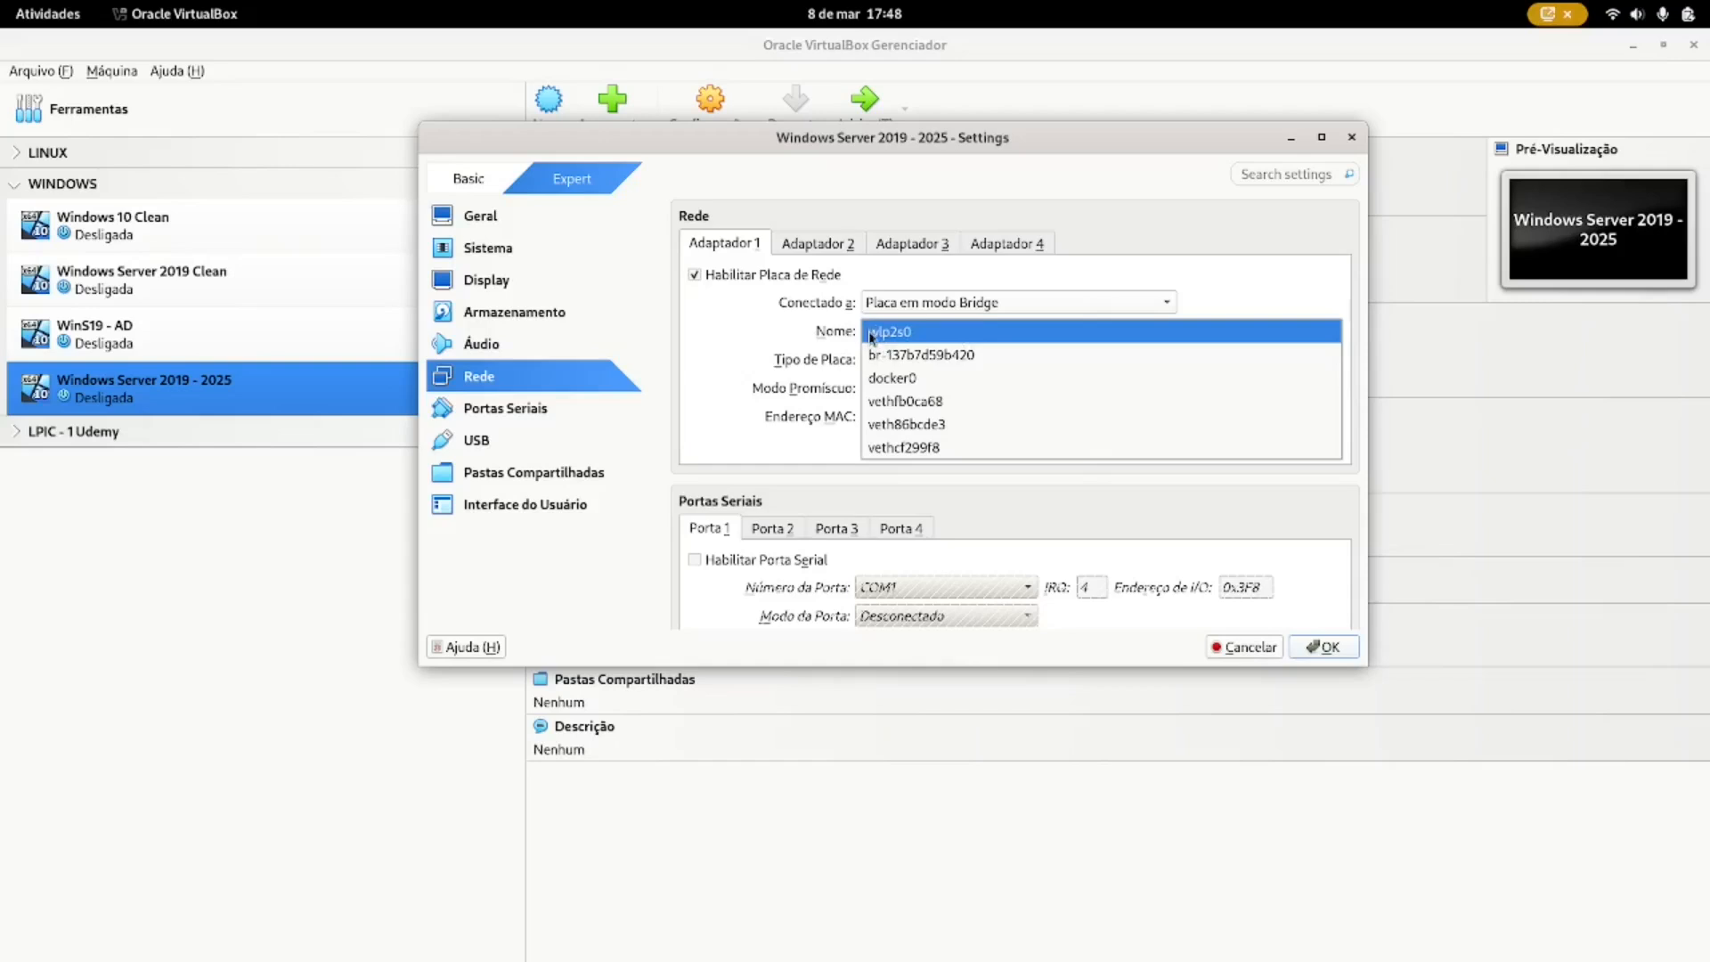
pyautogui.click(777, 339)
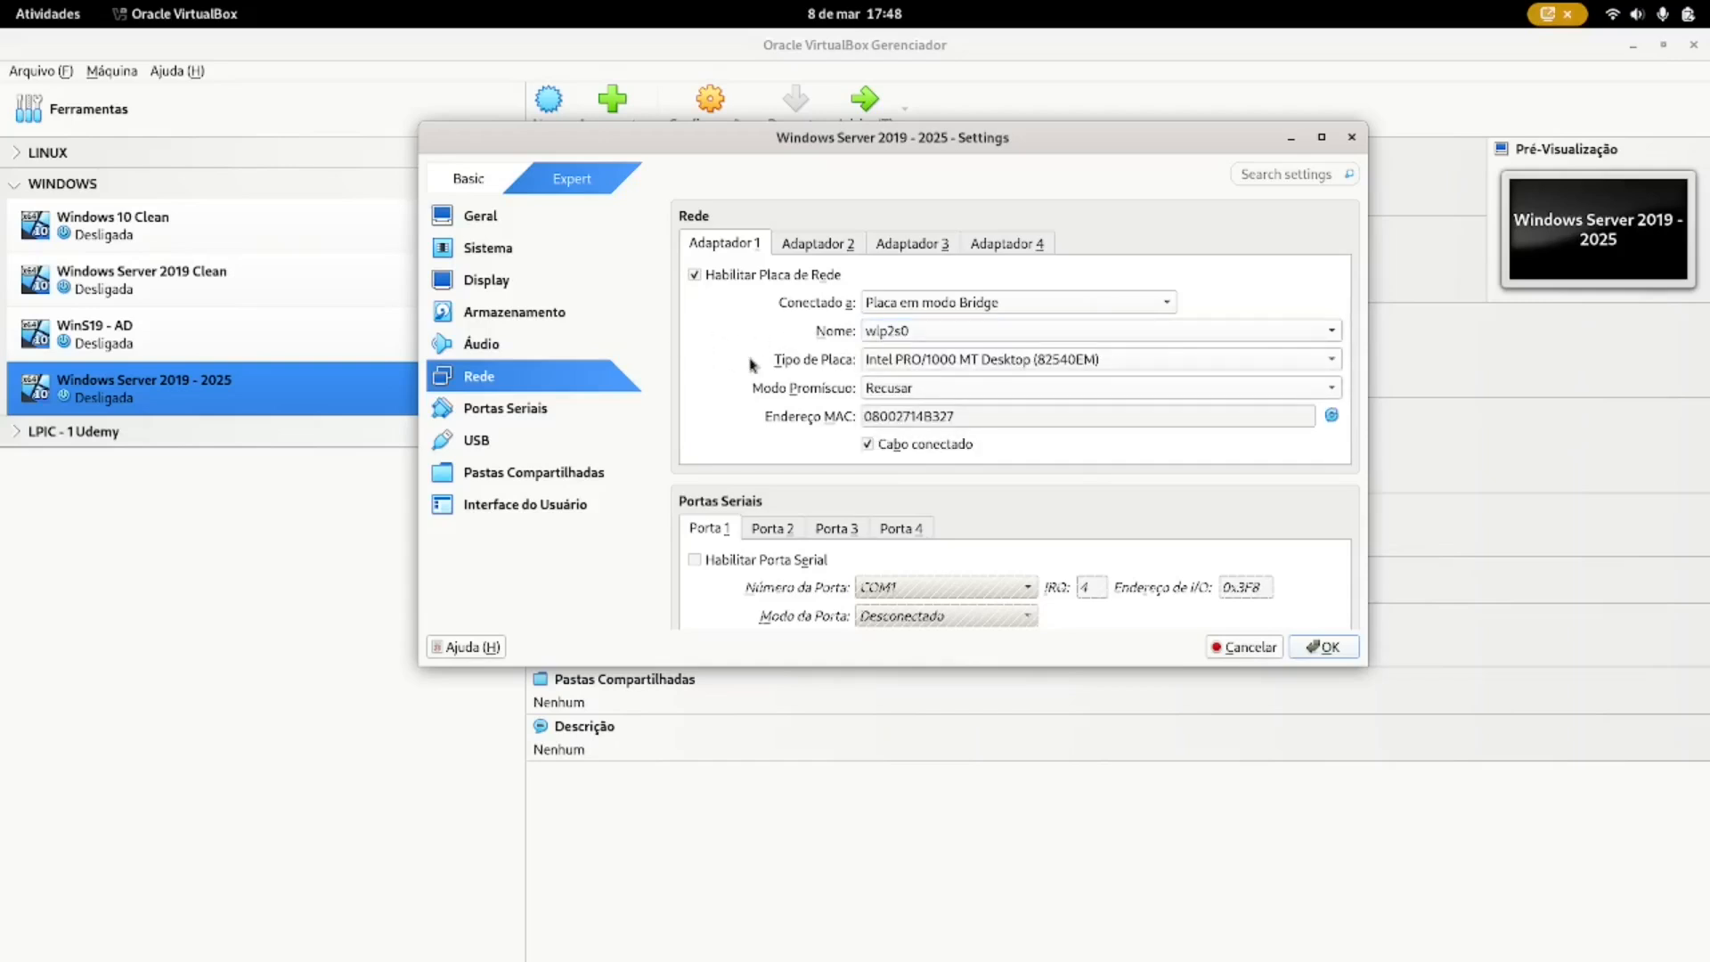
# - Look over the audio, display, system and general settings, and save the machine's configuration
pyautogui.click(504, 411)
pyautogui.click(522, 381)
pyautogui.click(524, 342)
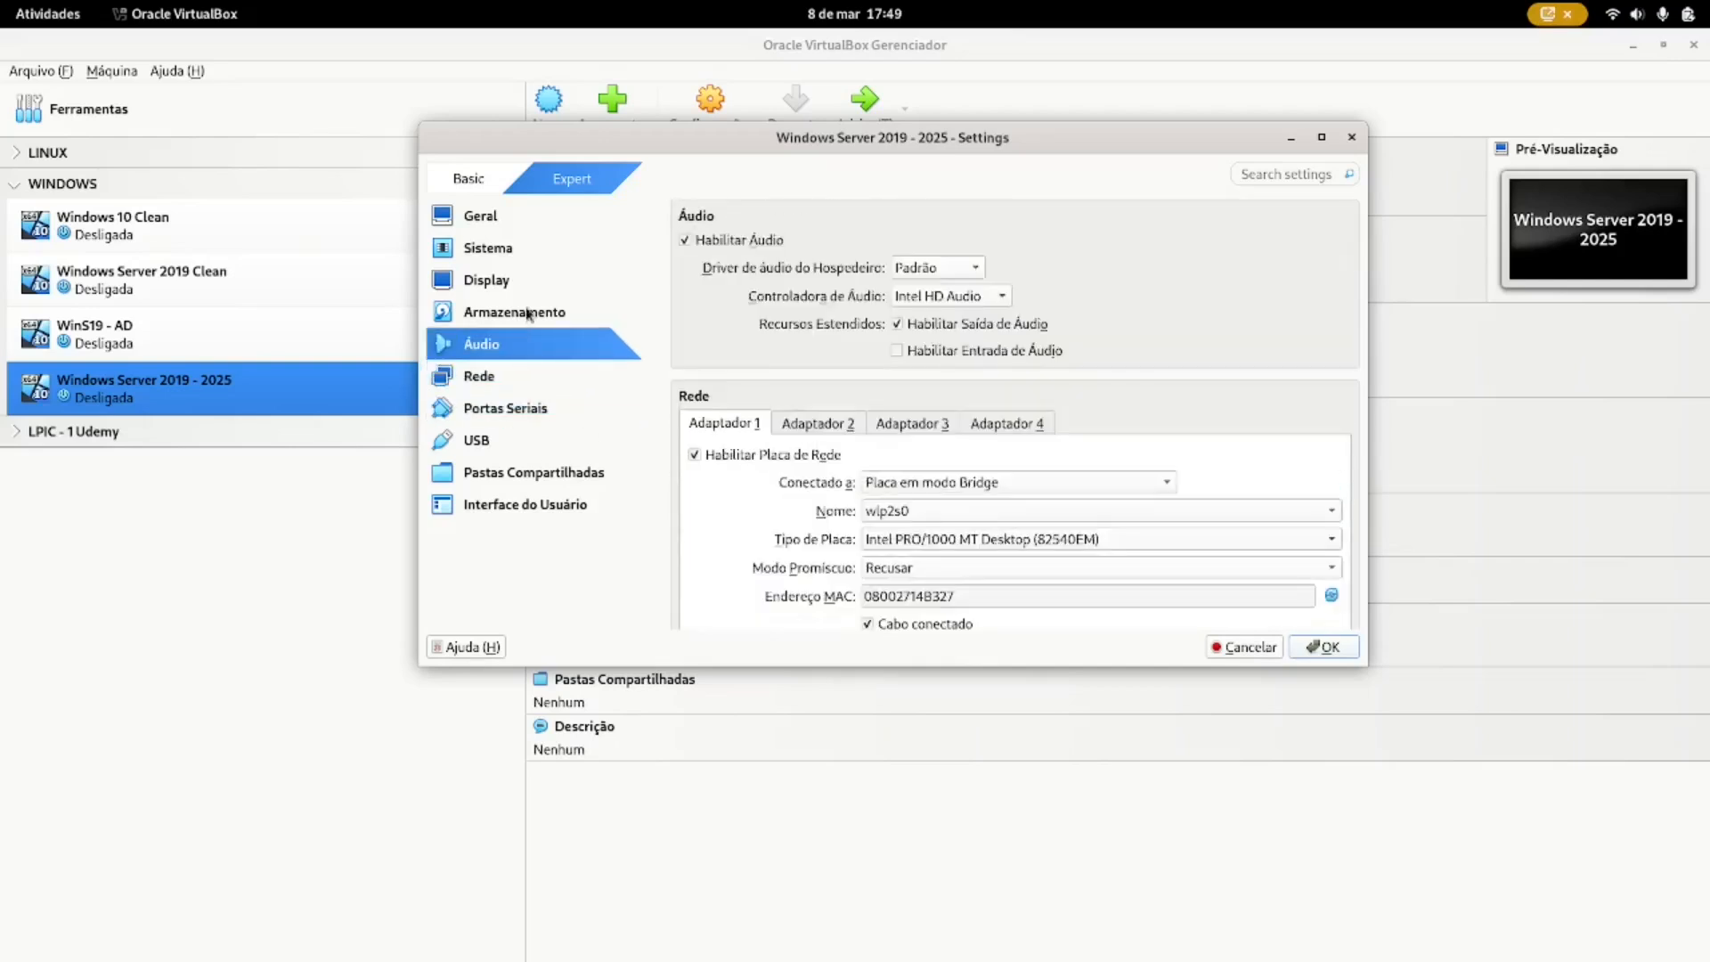
pyautogui.click(525, 308)
pyautogui.click(529, 280)
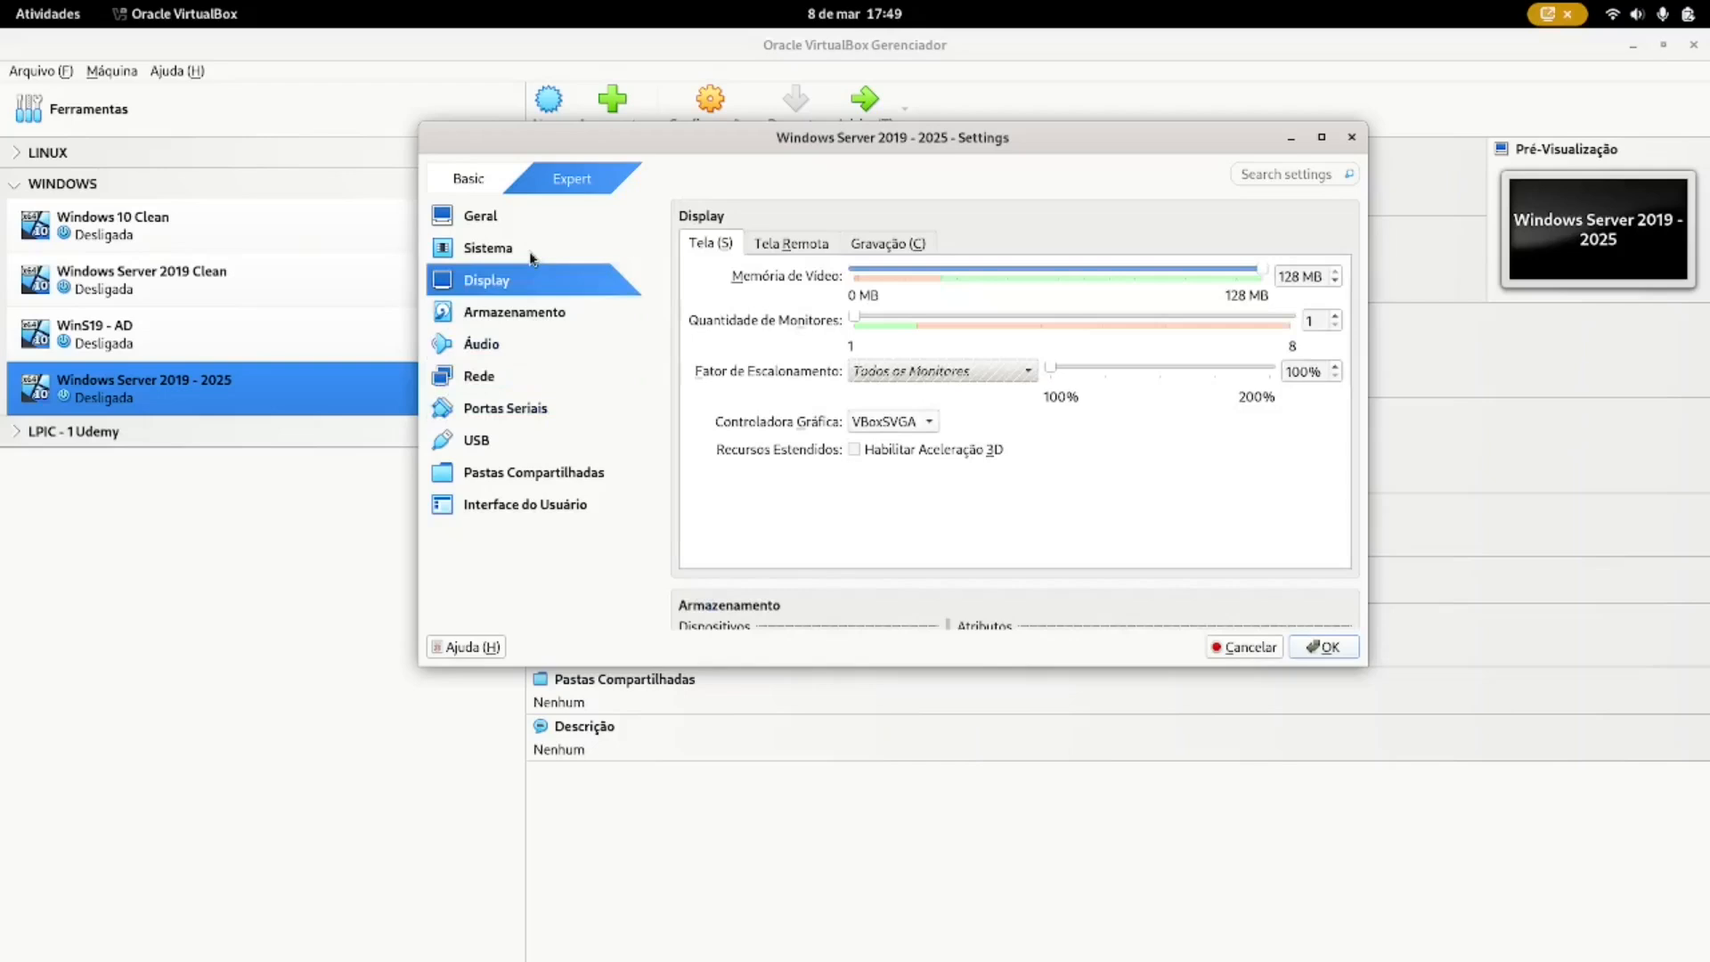
pyautogui.click(531, 256)
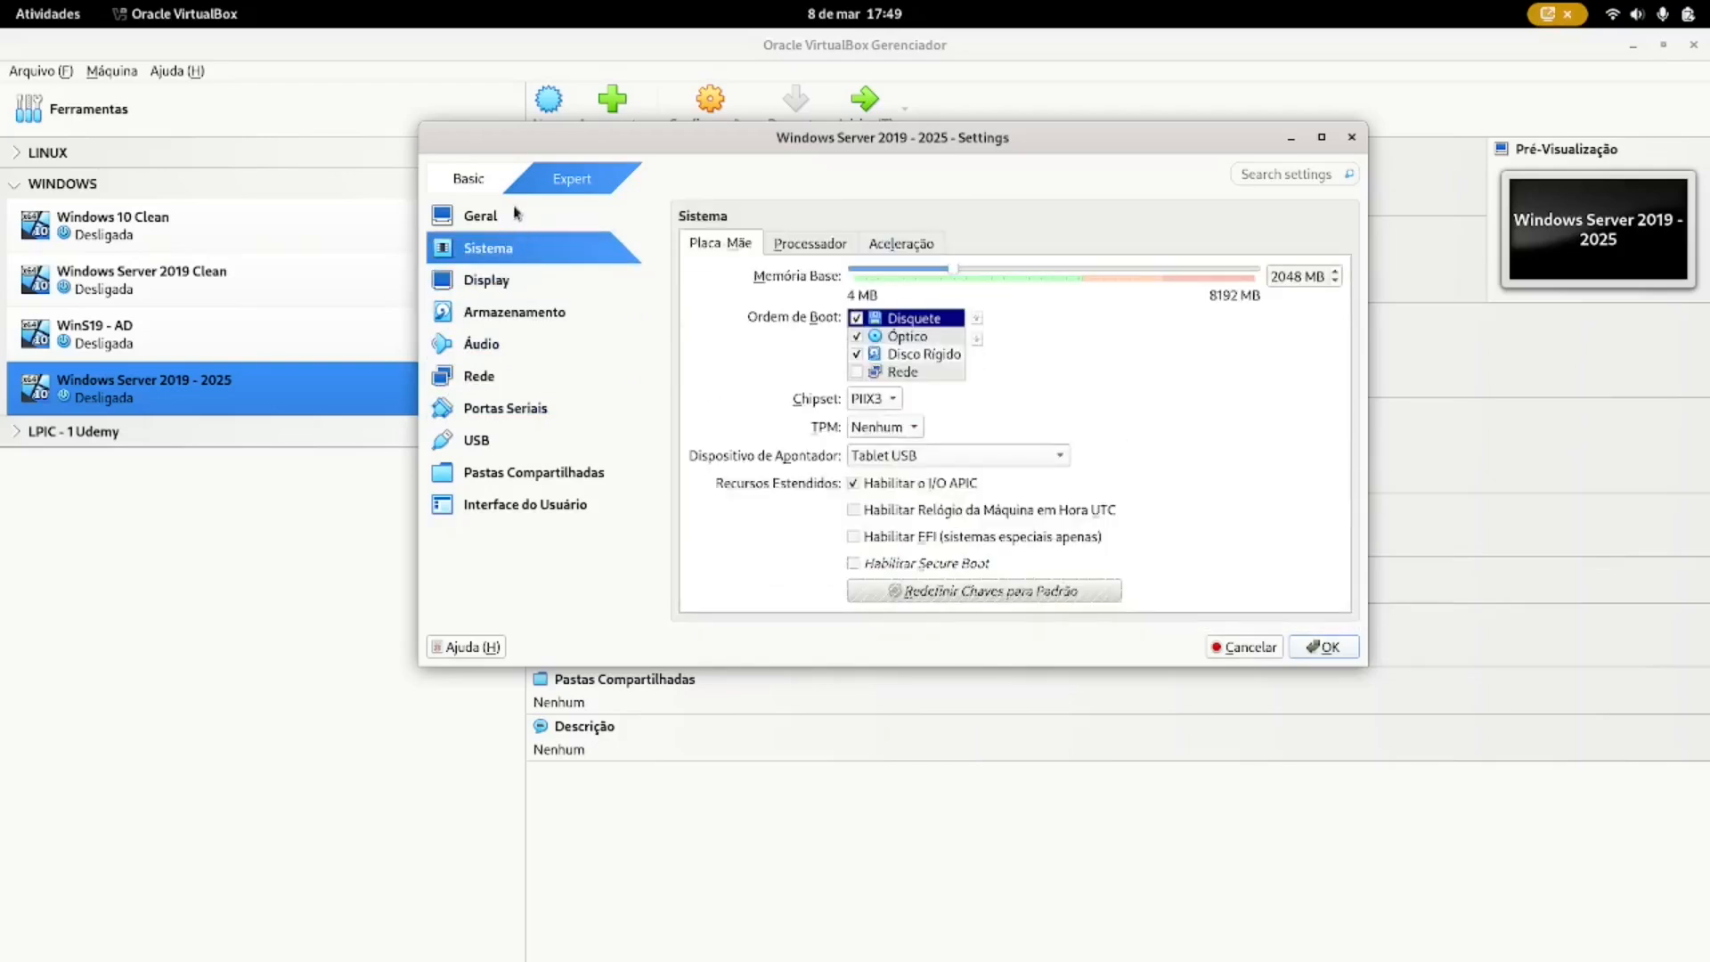
pyautogui.click(515, 215)
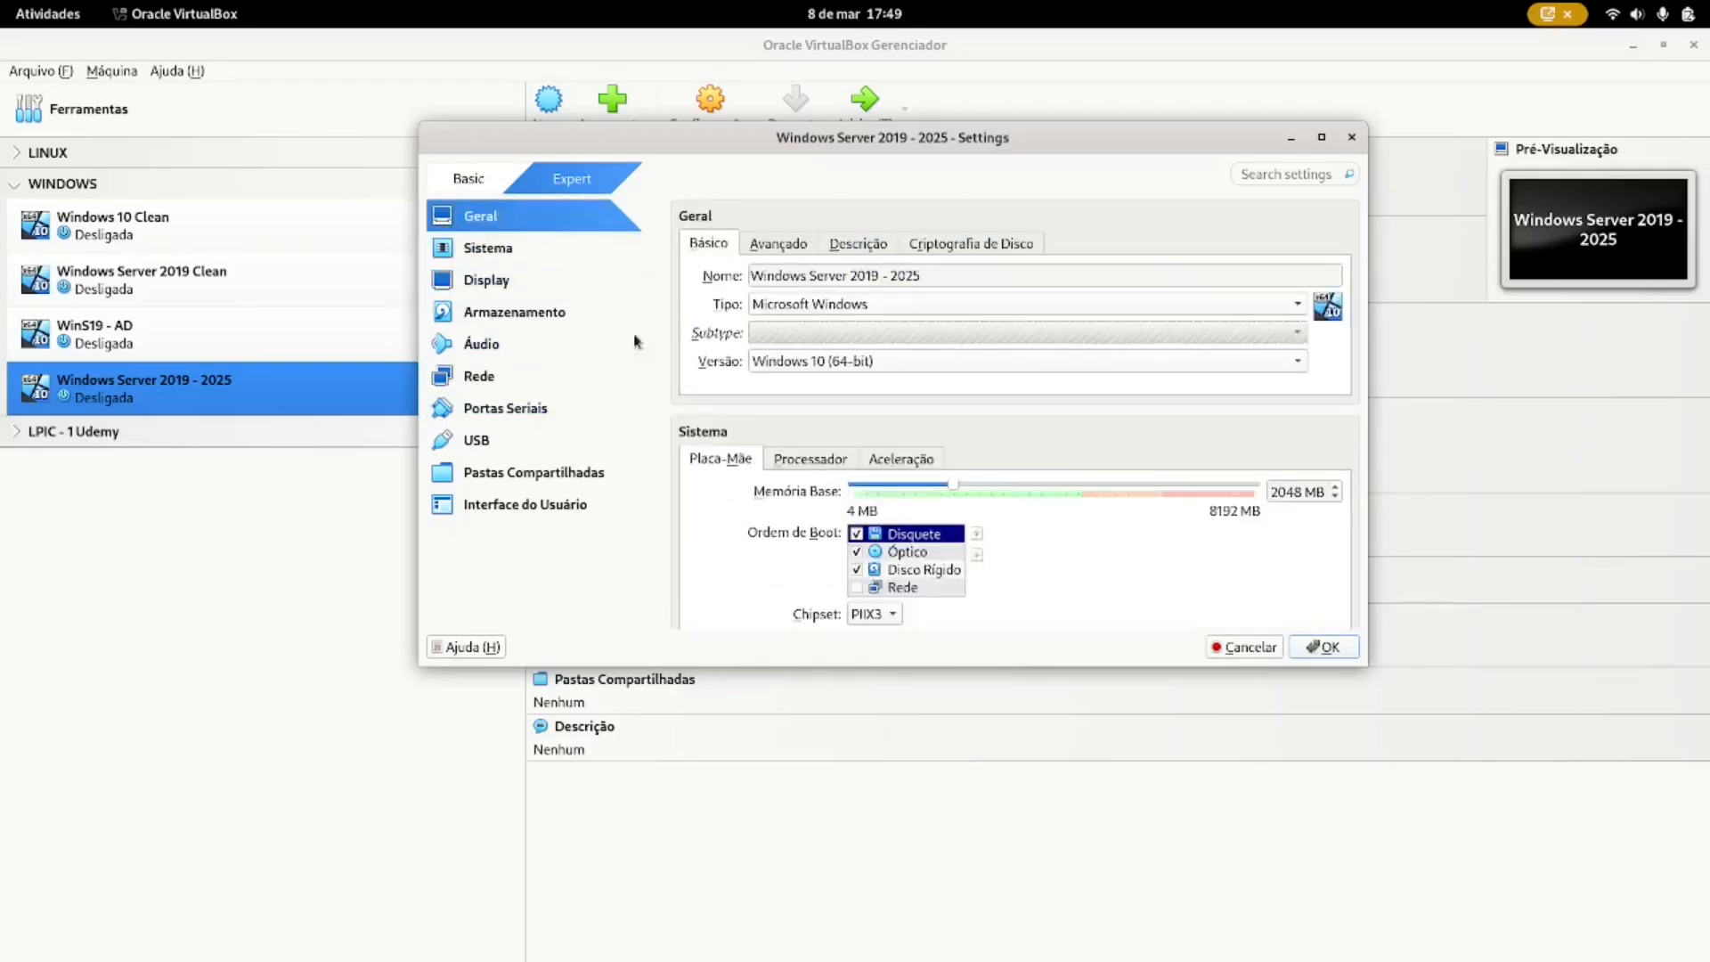
pyautogui.click(1324, 647)
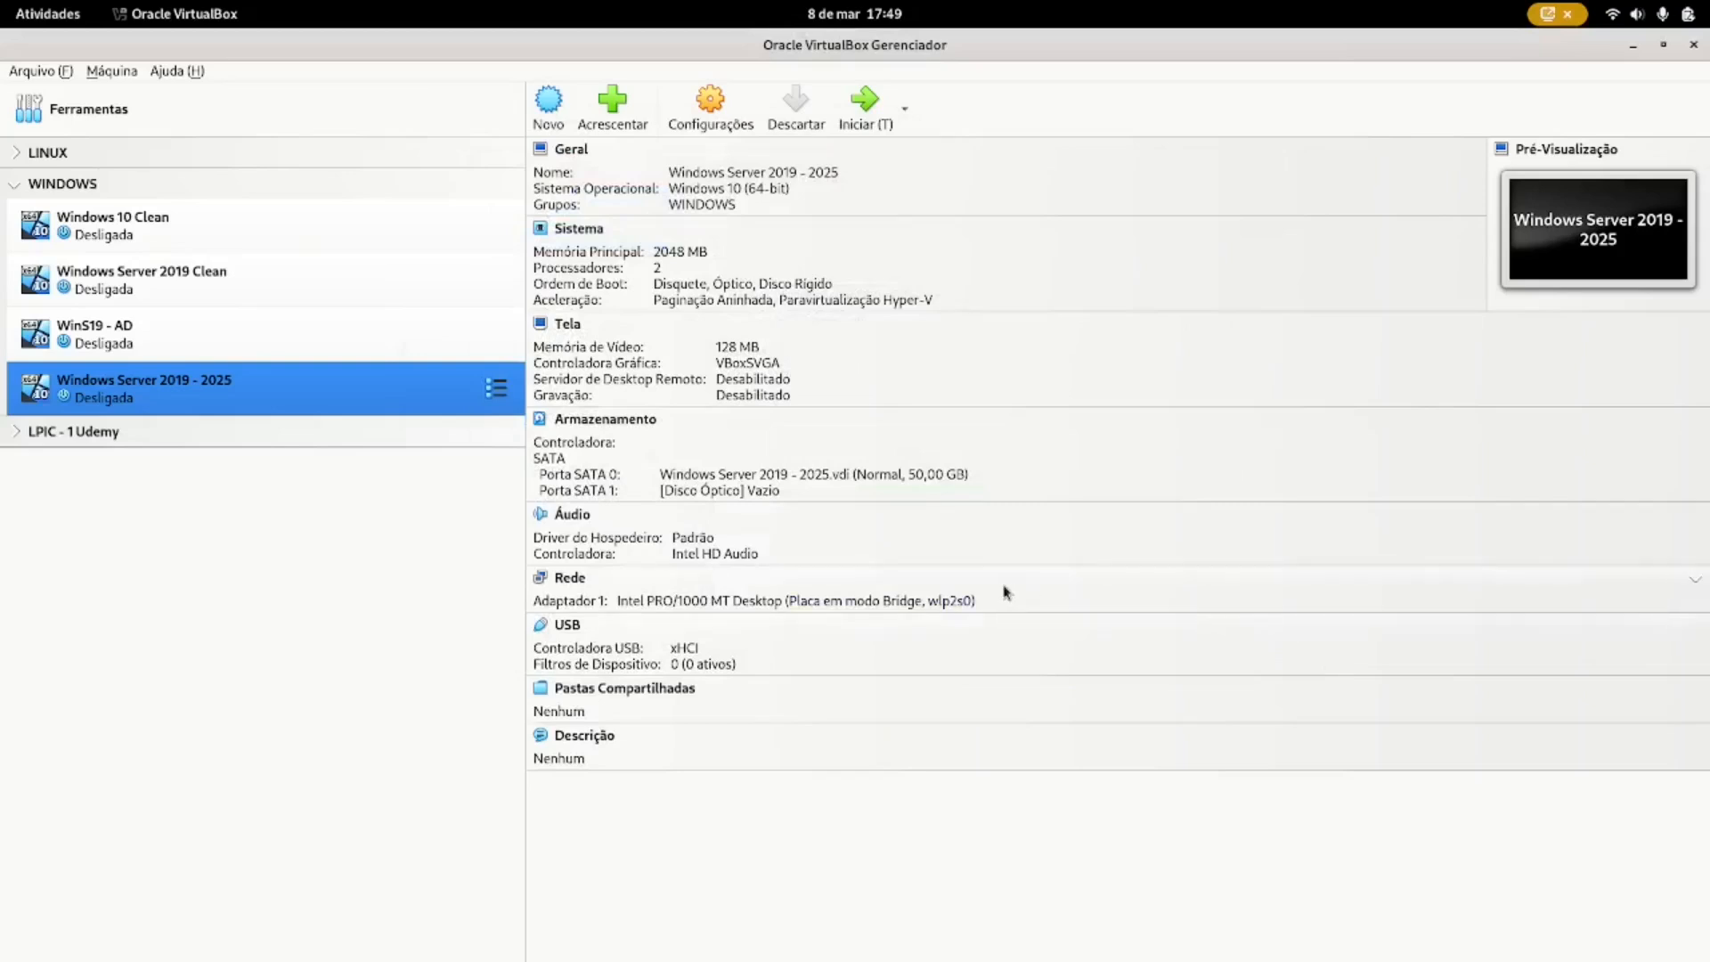
# - Start the Windows Server 2019 - 2025 machine, try selecting windows server 2019.iso as its boot DVD, and dismiss the boot failure dialog
pyautogui.click(865, 122)
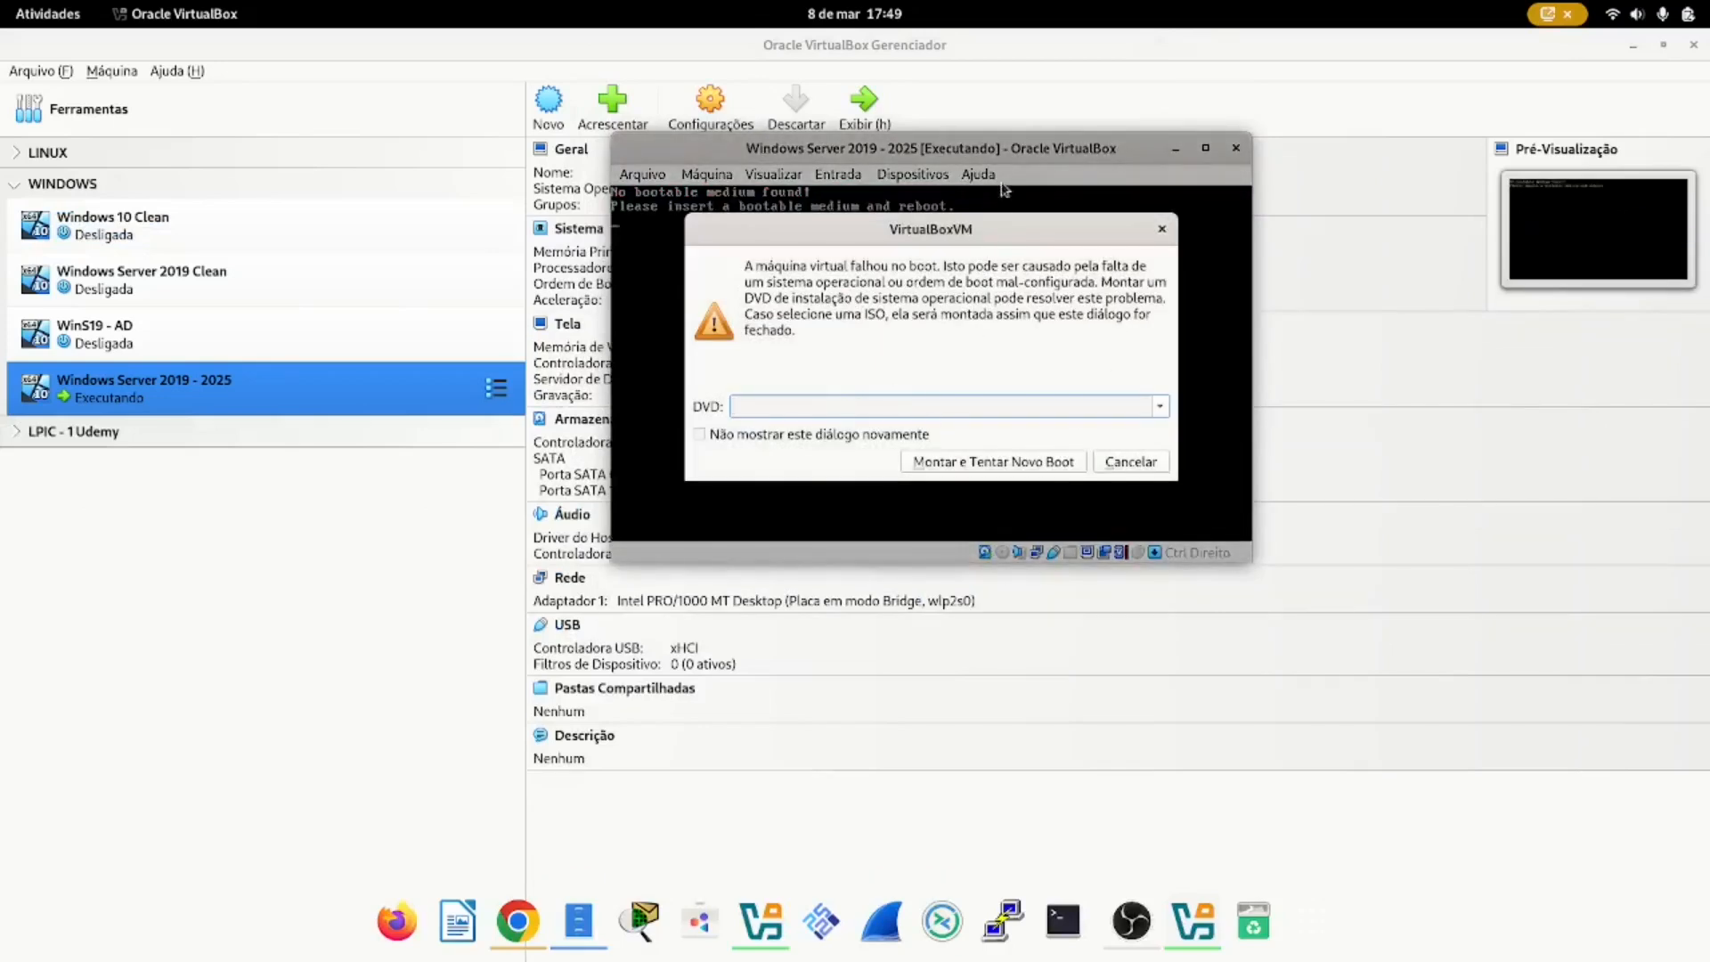
pyautogui.moveTo(996, 239); pyautogui.dragTo(941, 236)
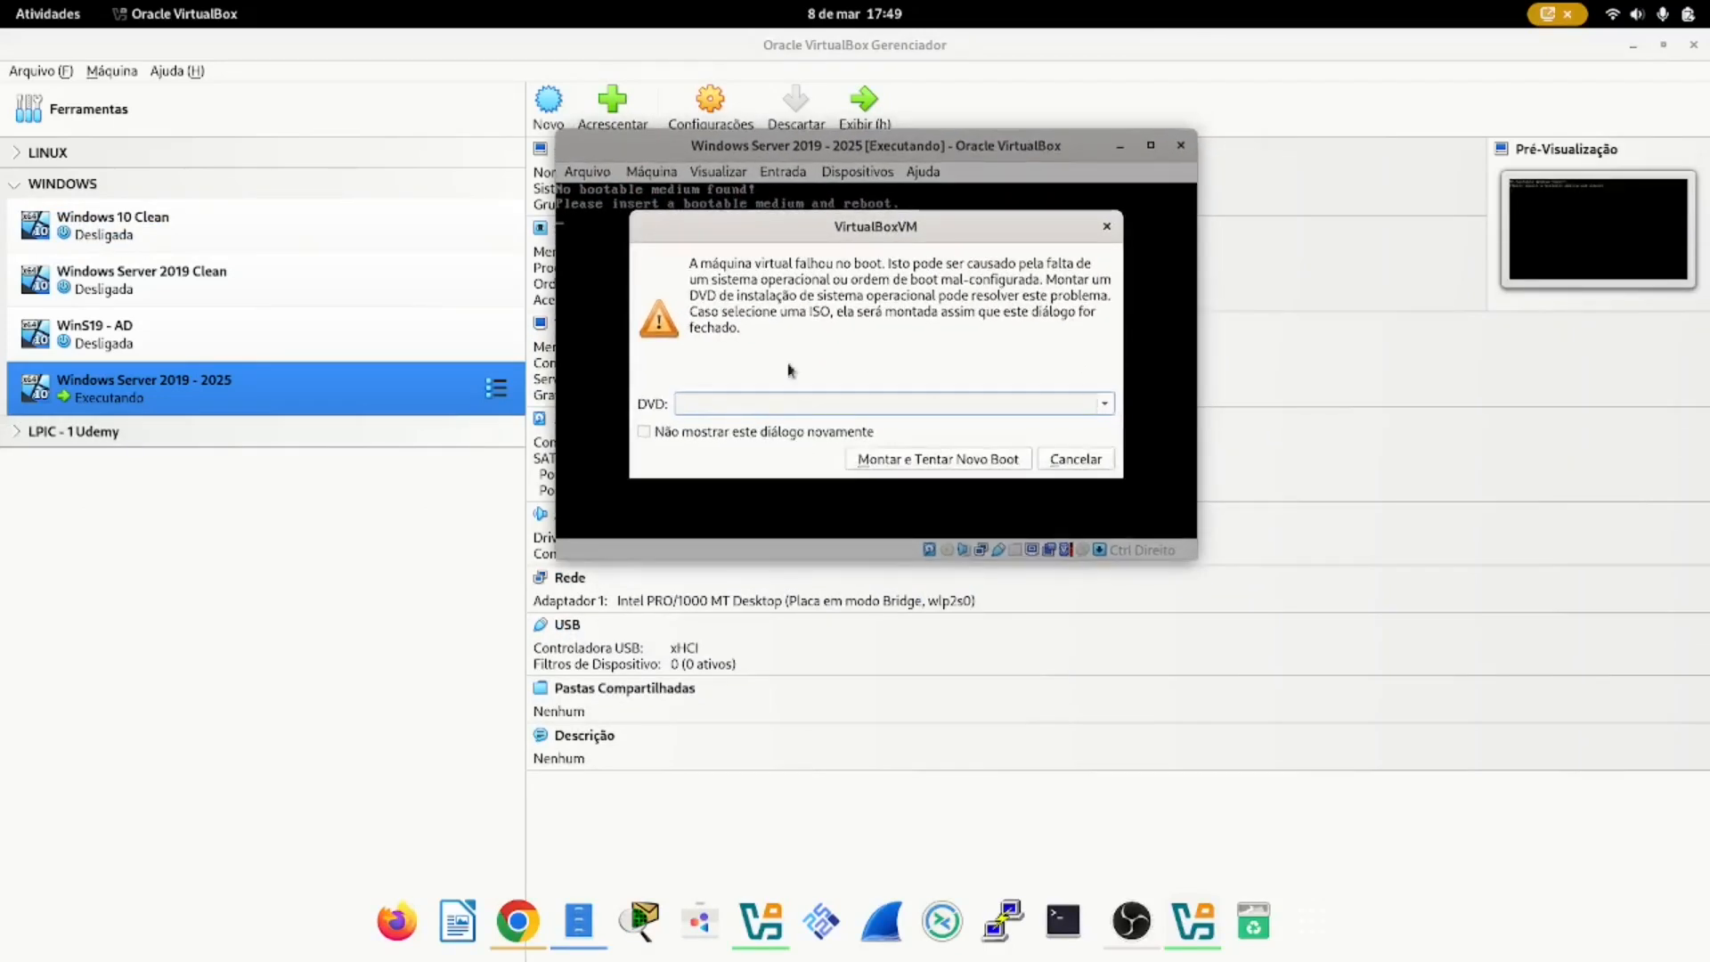
pyautogui.click(1105, 404)
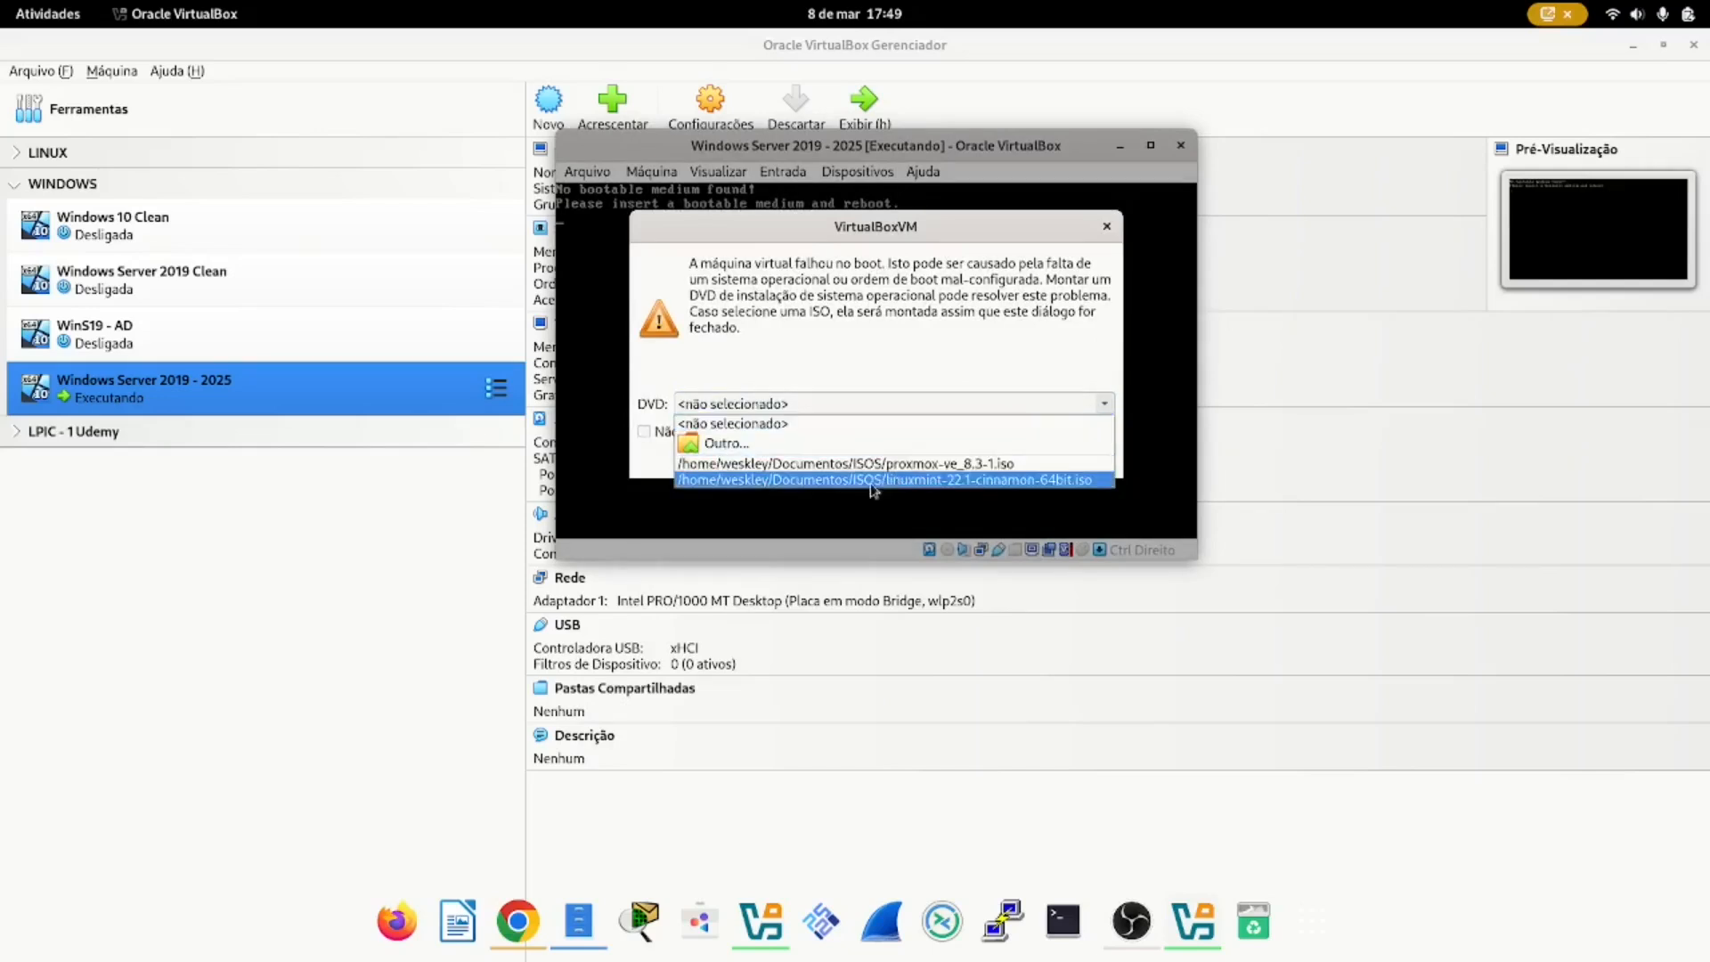
pyautogui.click(764, 442)
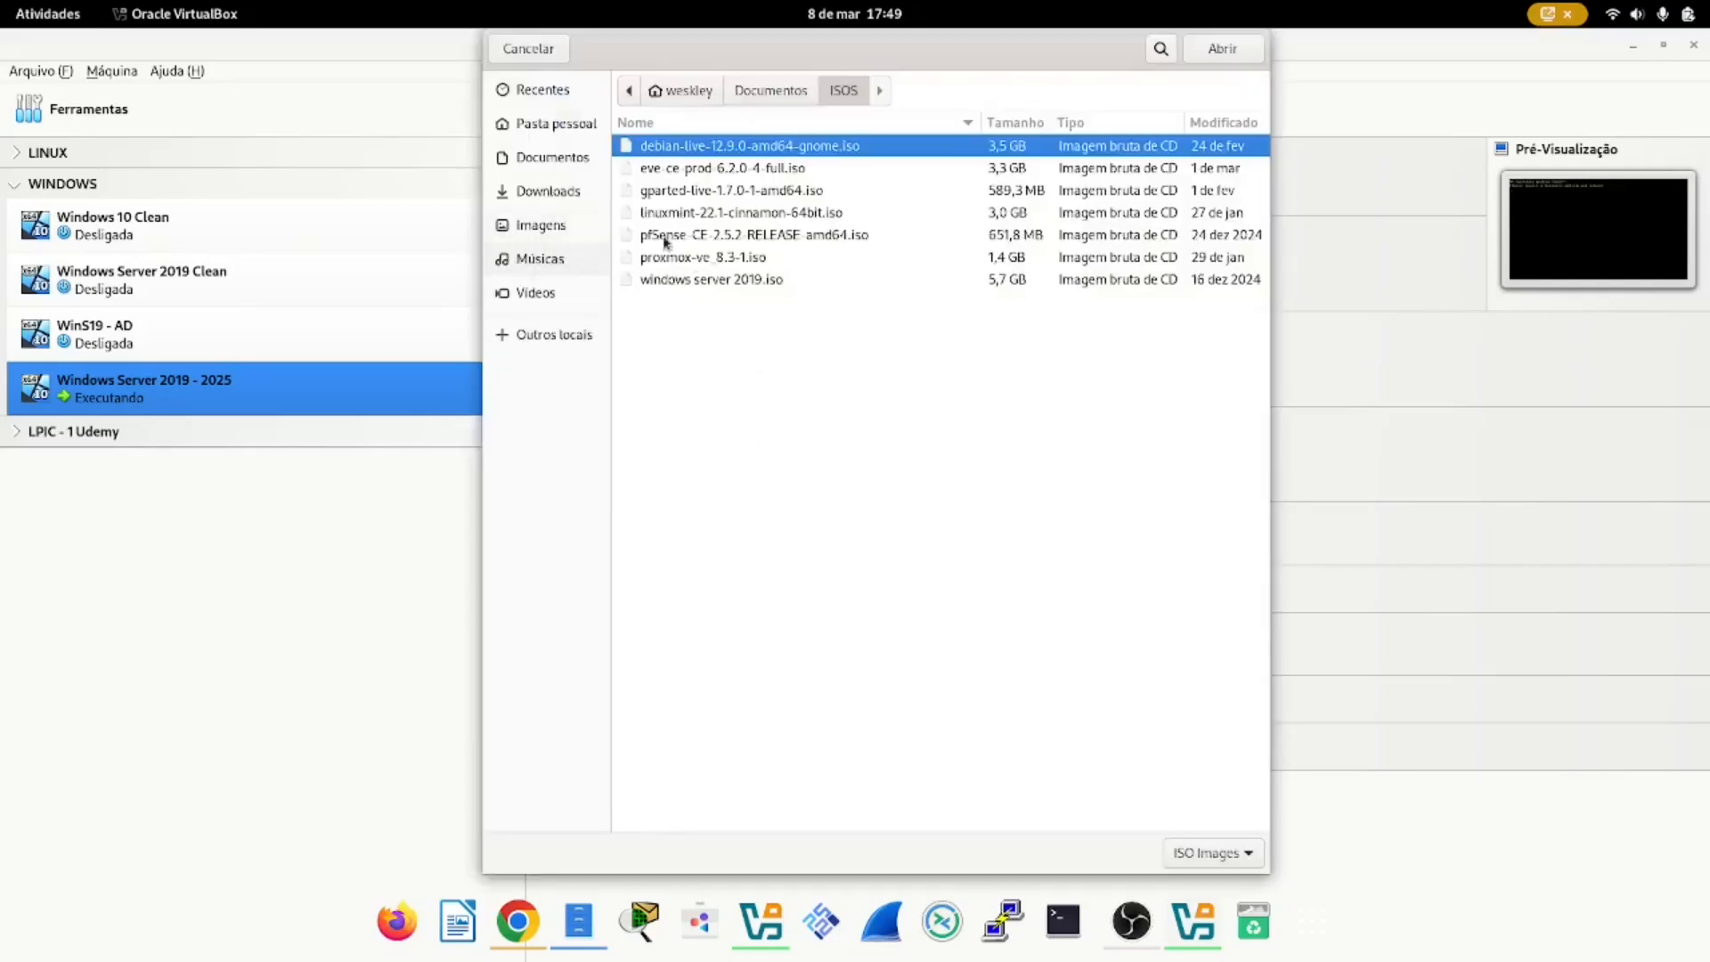
pyautogui.doubleClick(698, 282)
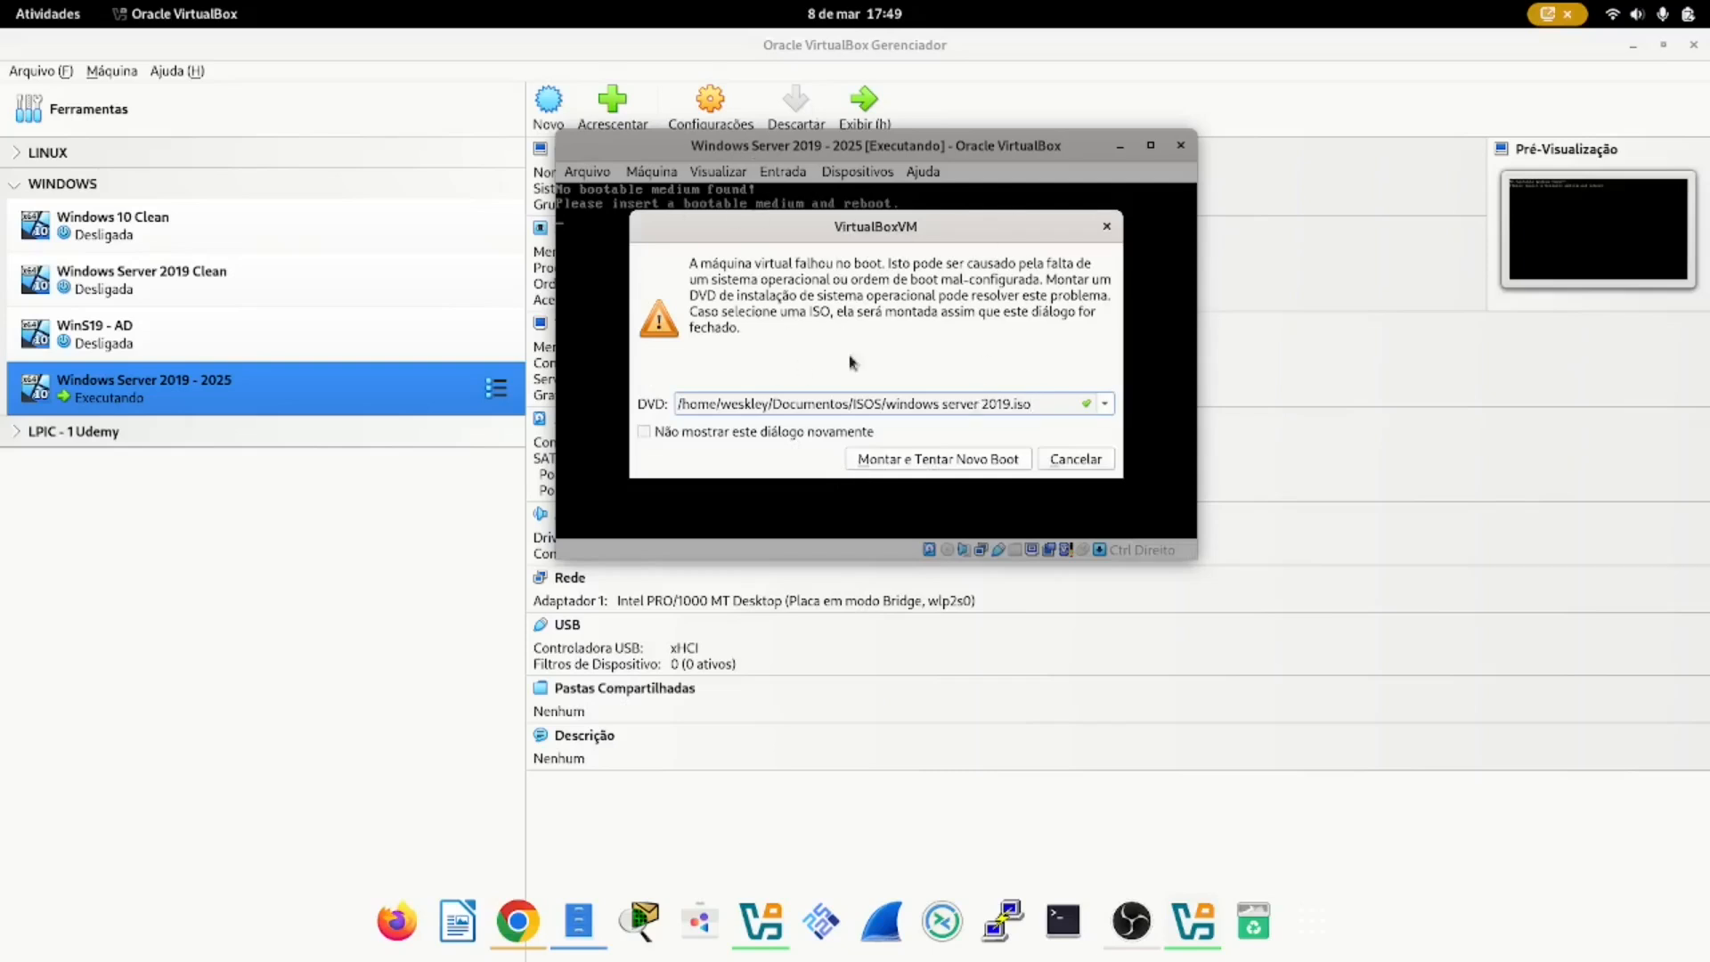
pyautogui.click(1075, 459)
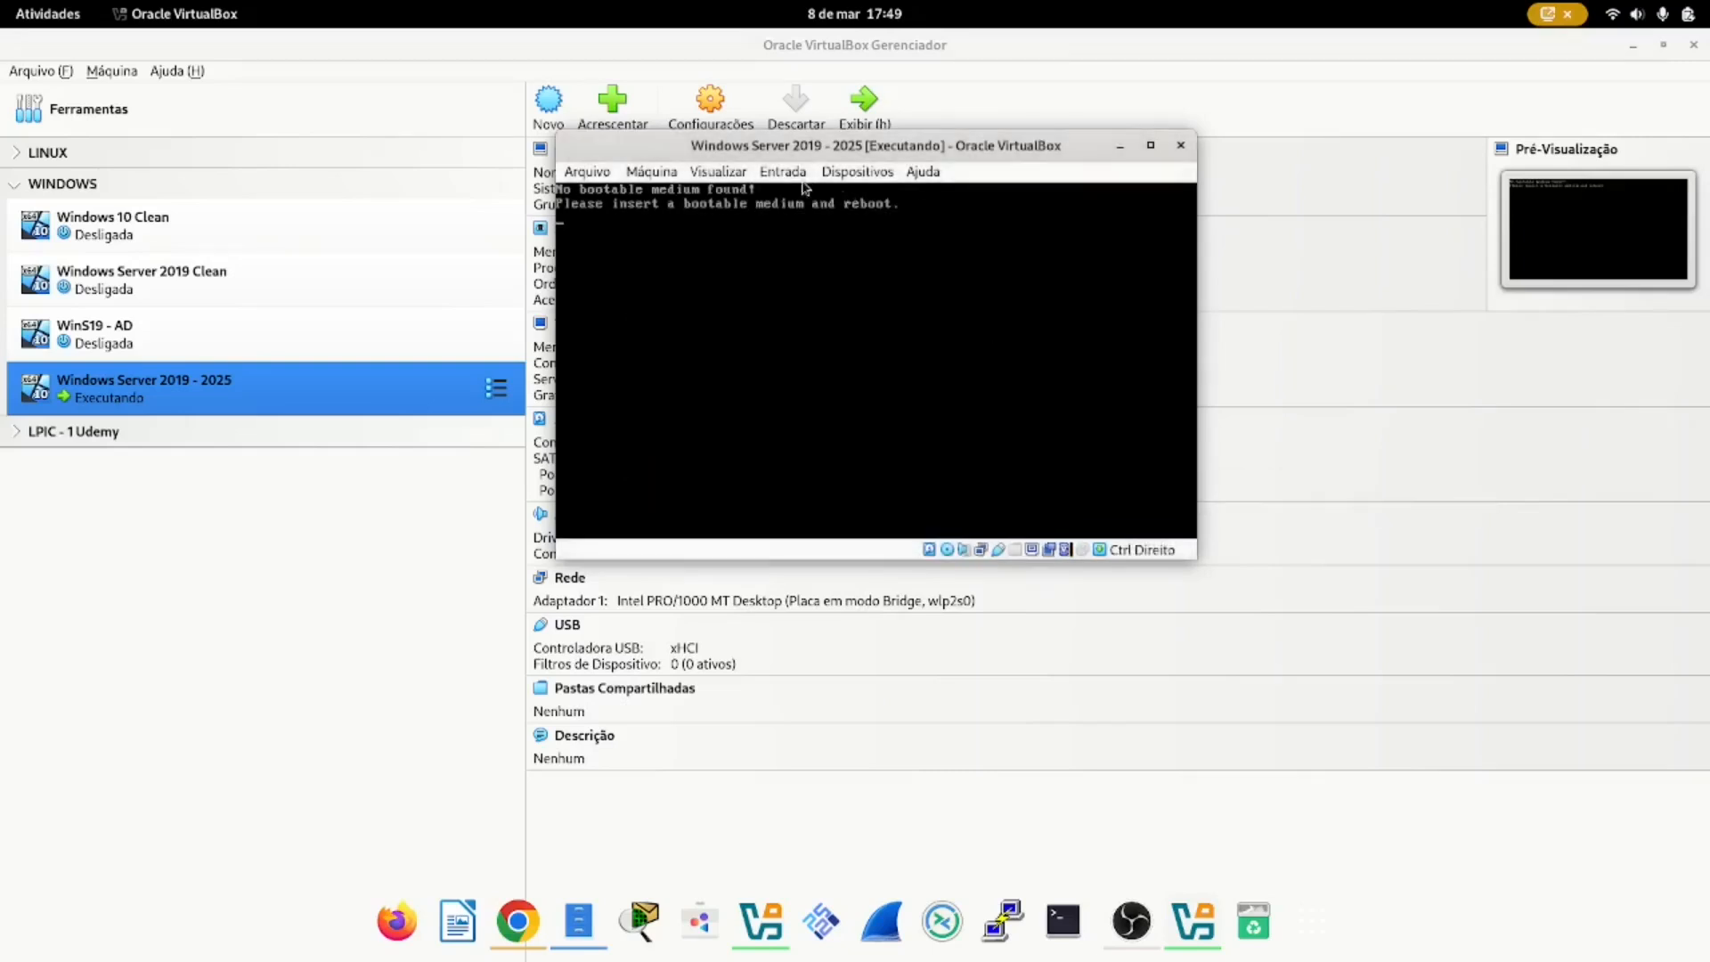
# - Load windows server 2019.iso from the ISOS folder into the running machine's virtual optical drive
pyautogui.click(853, 173)
pyautogui.moveTo(854, 196)
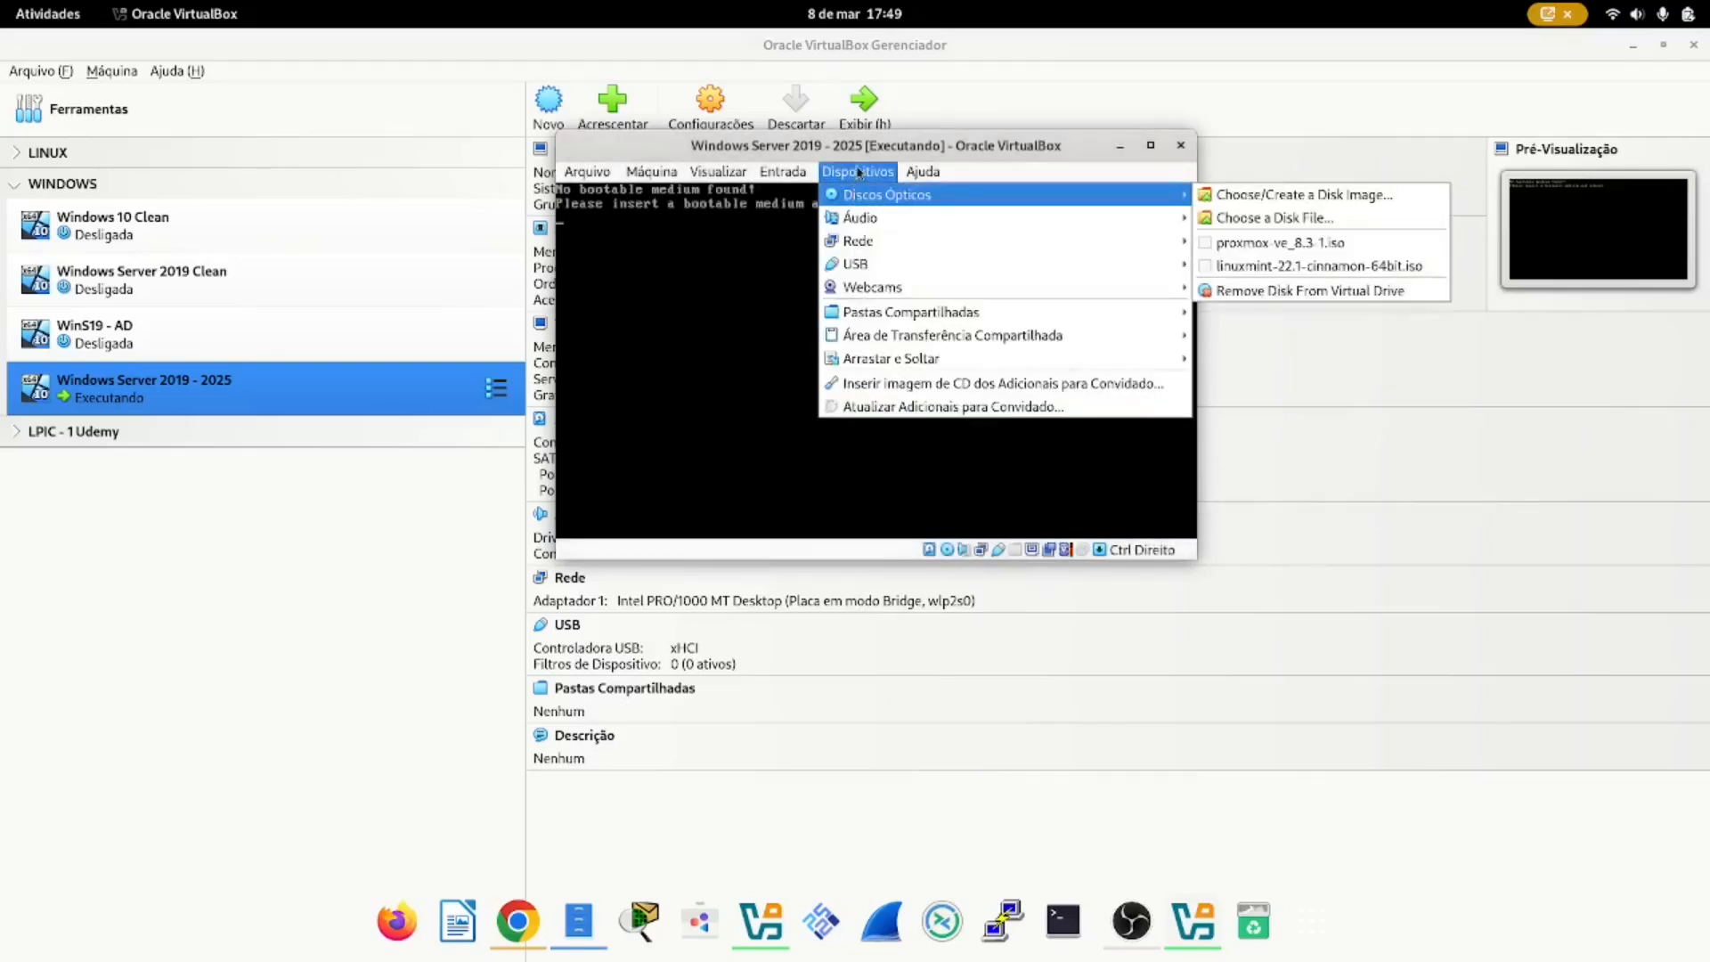
pyautogui.click(1281, 218)
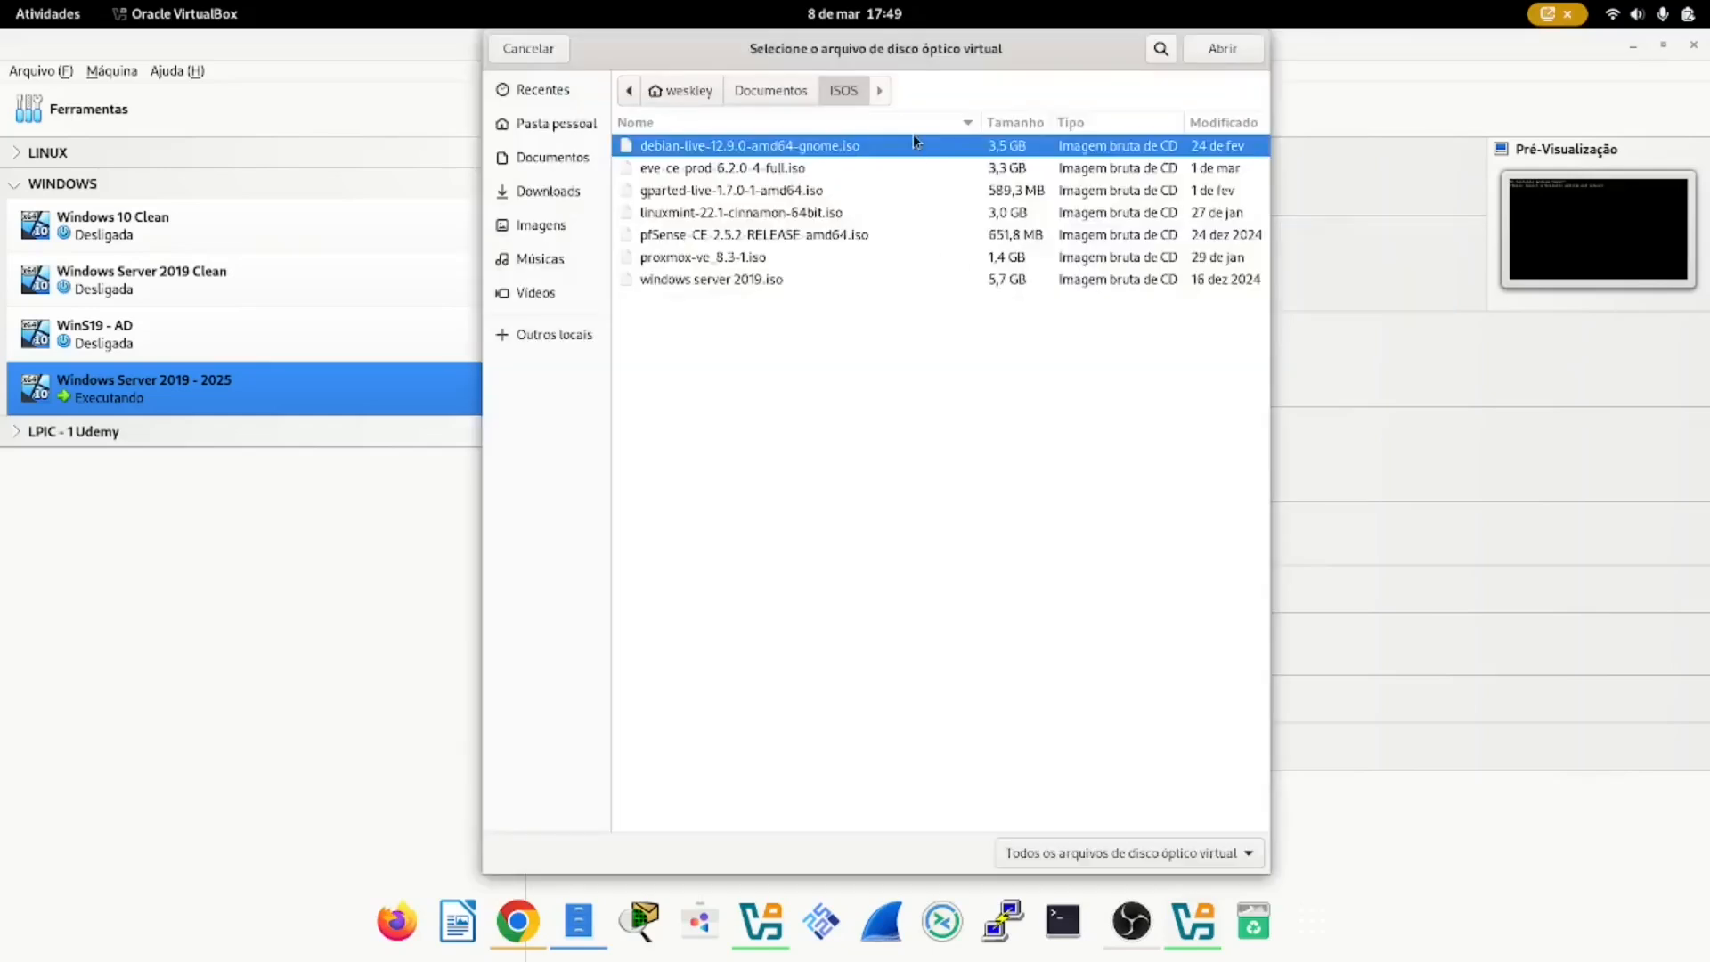
pyautogui.click(696, 284)
pyautogui.doubleClick(696, 281)
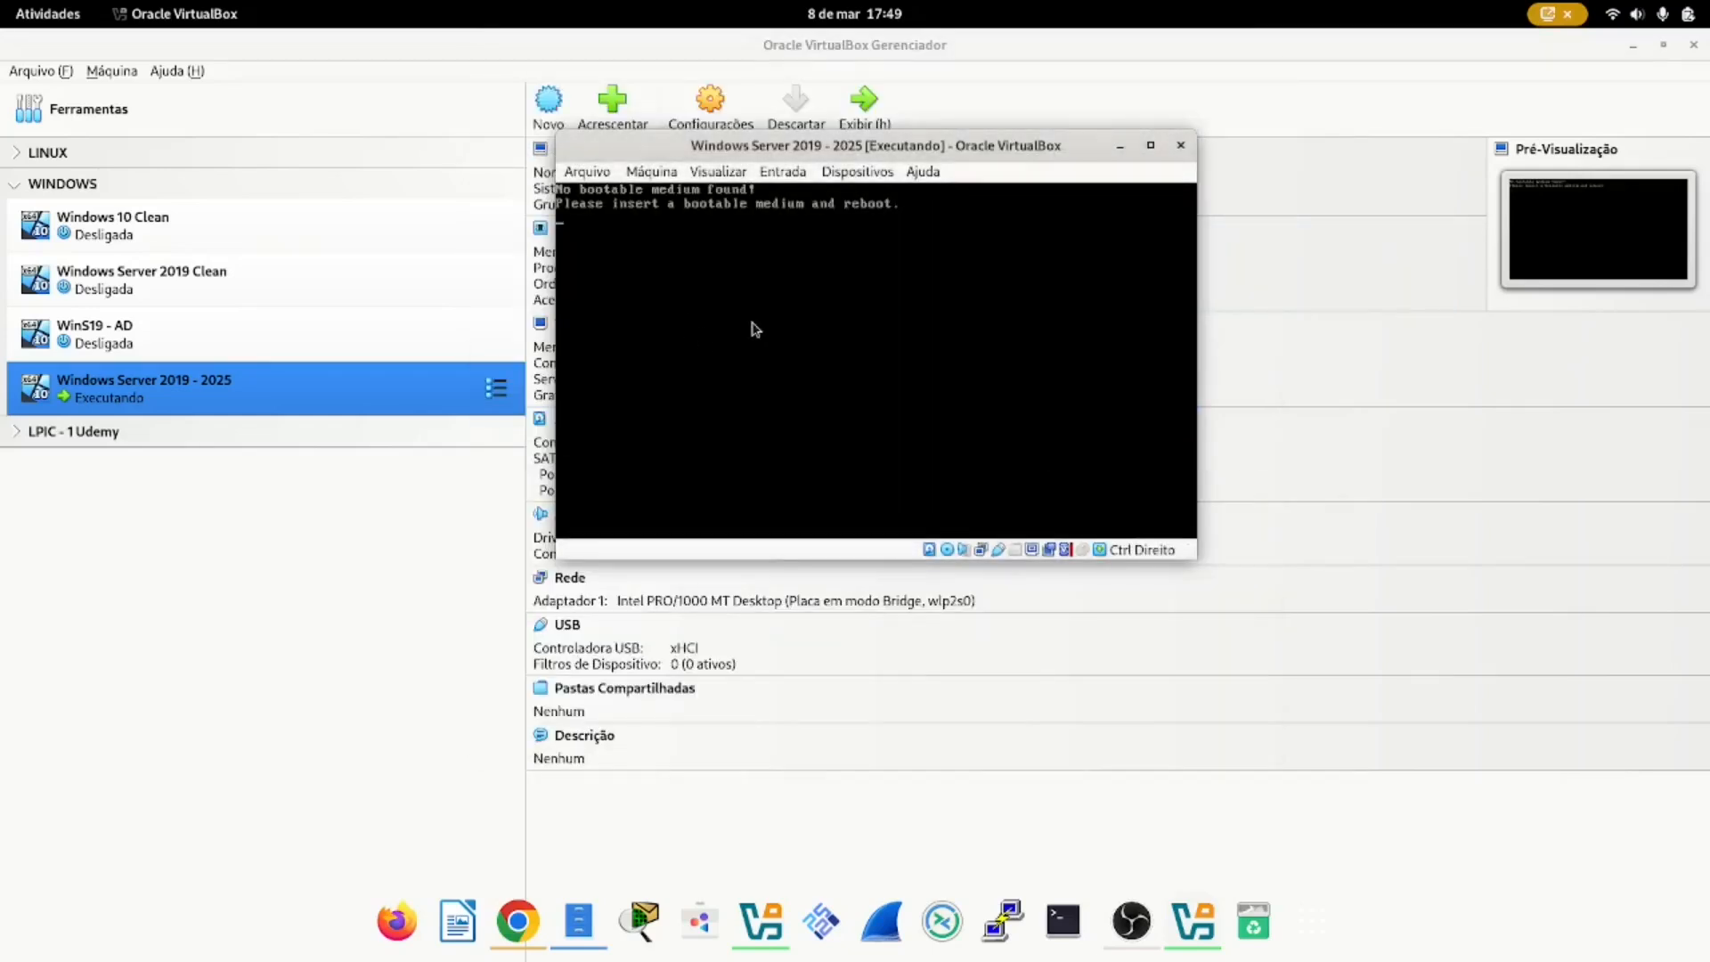
# - Reset the running virtual machine and confirm the restart so it boots from the loaded disc
pyautogui.moveTo(861, 171); pyautogui.dragTo(859, 212)
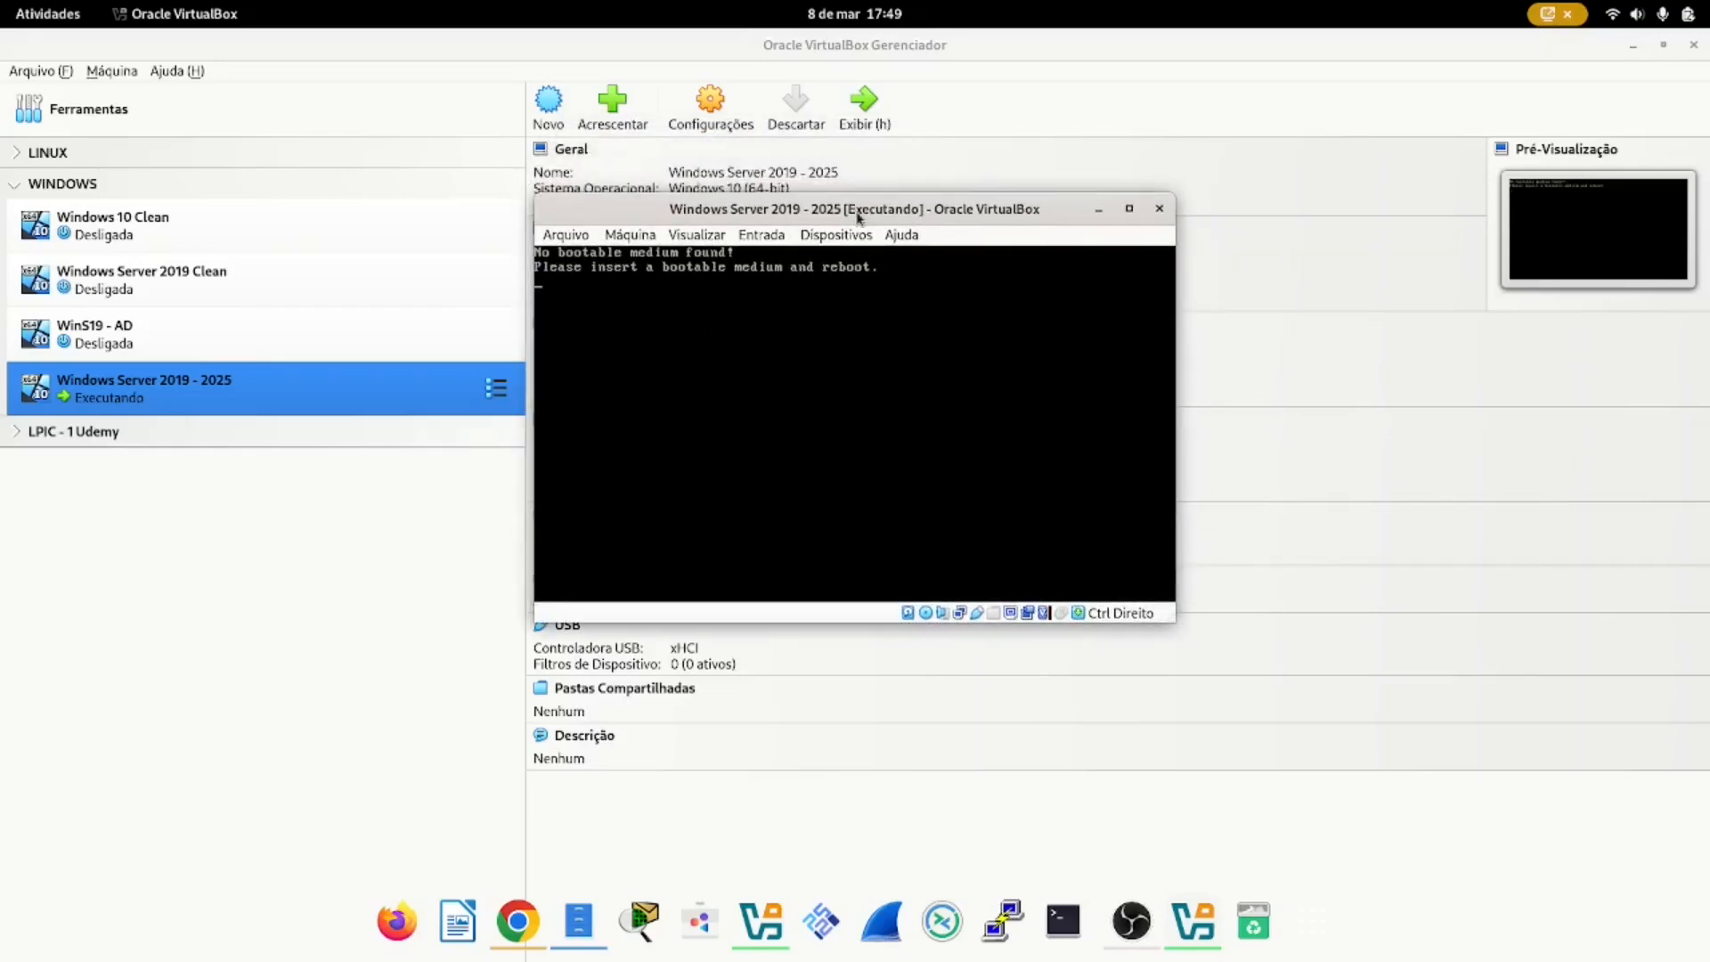
pyautogui.click(557, 237)
pyautogui.moveTo(643, 236)
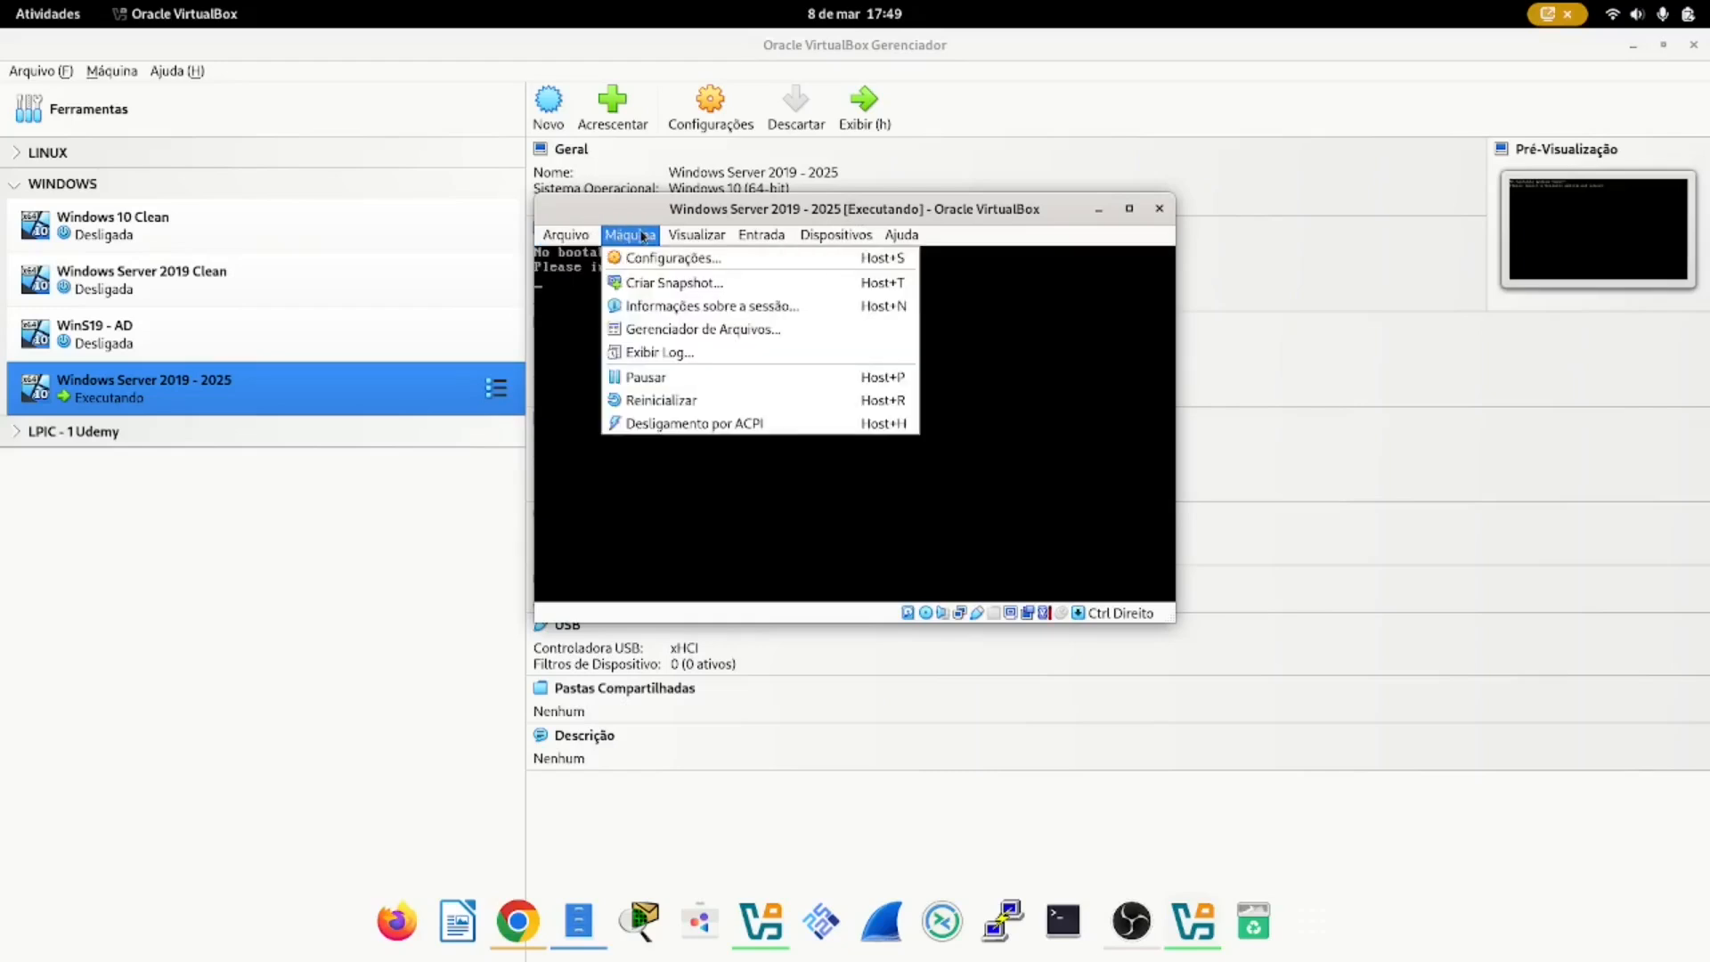
pyautogui.click(687, 403)
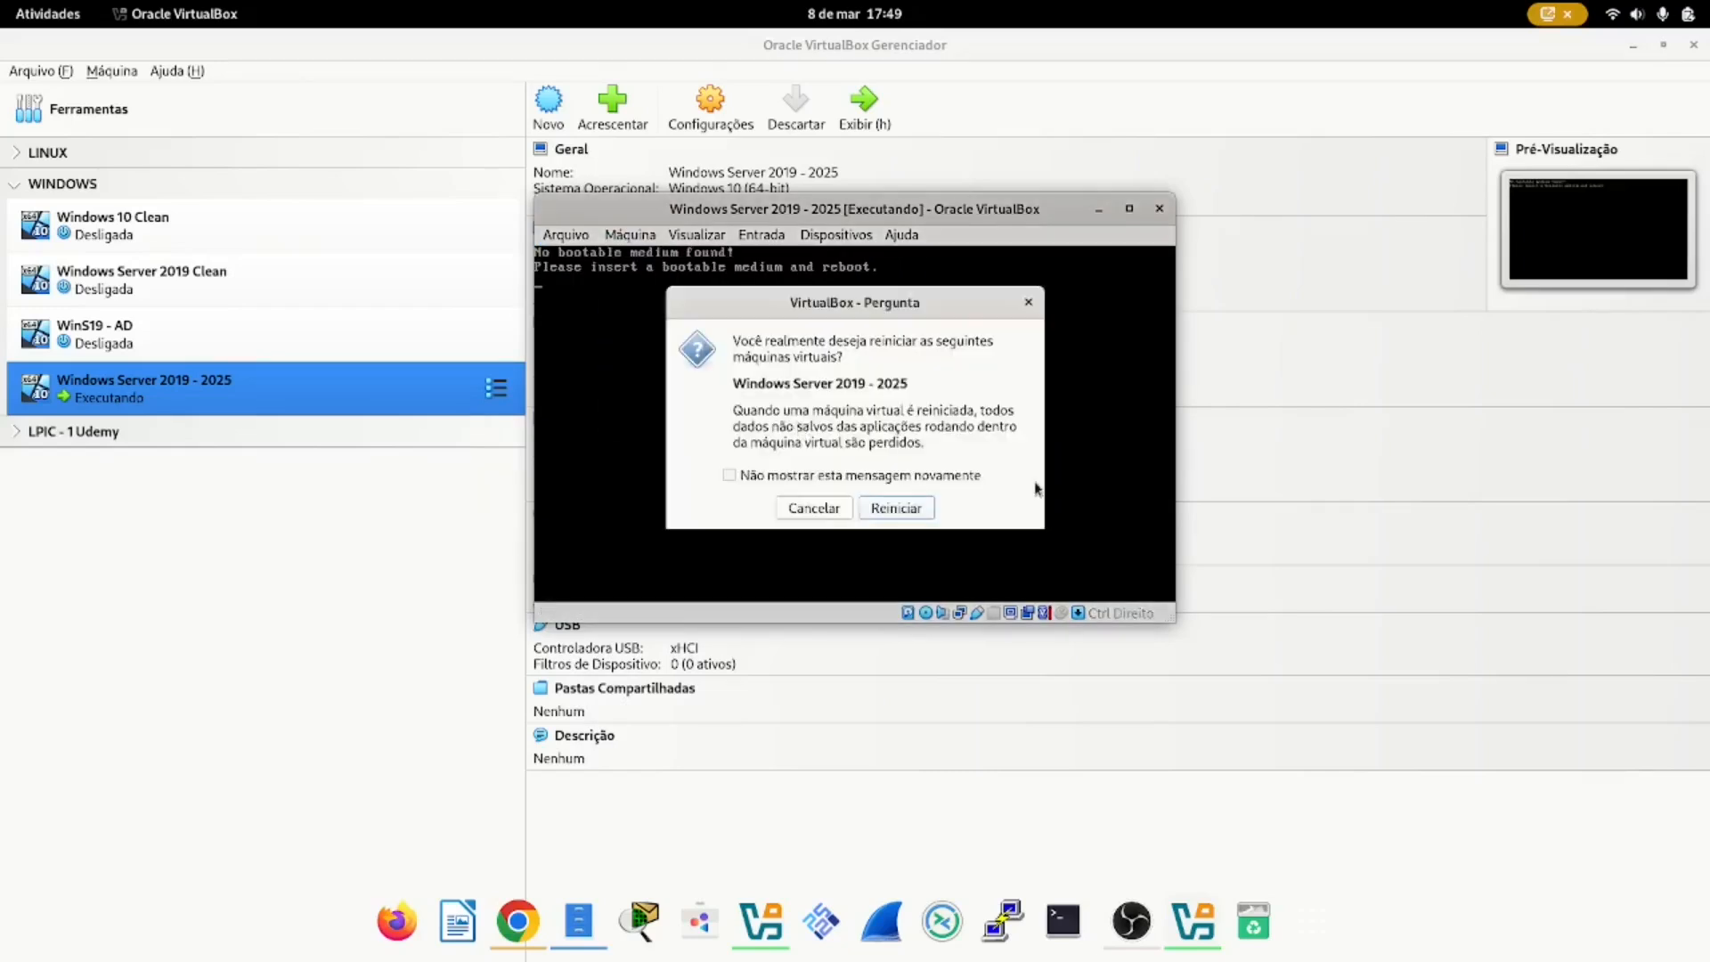
pyautogui.click(916, 510)
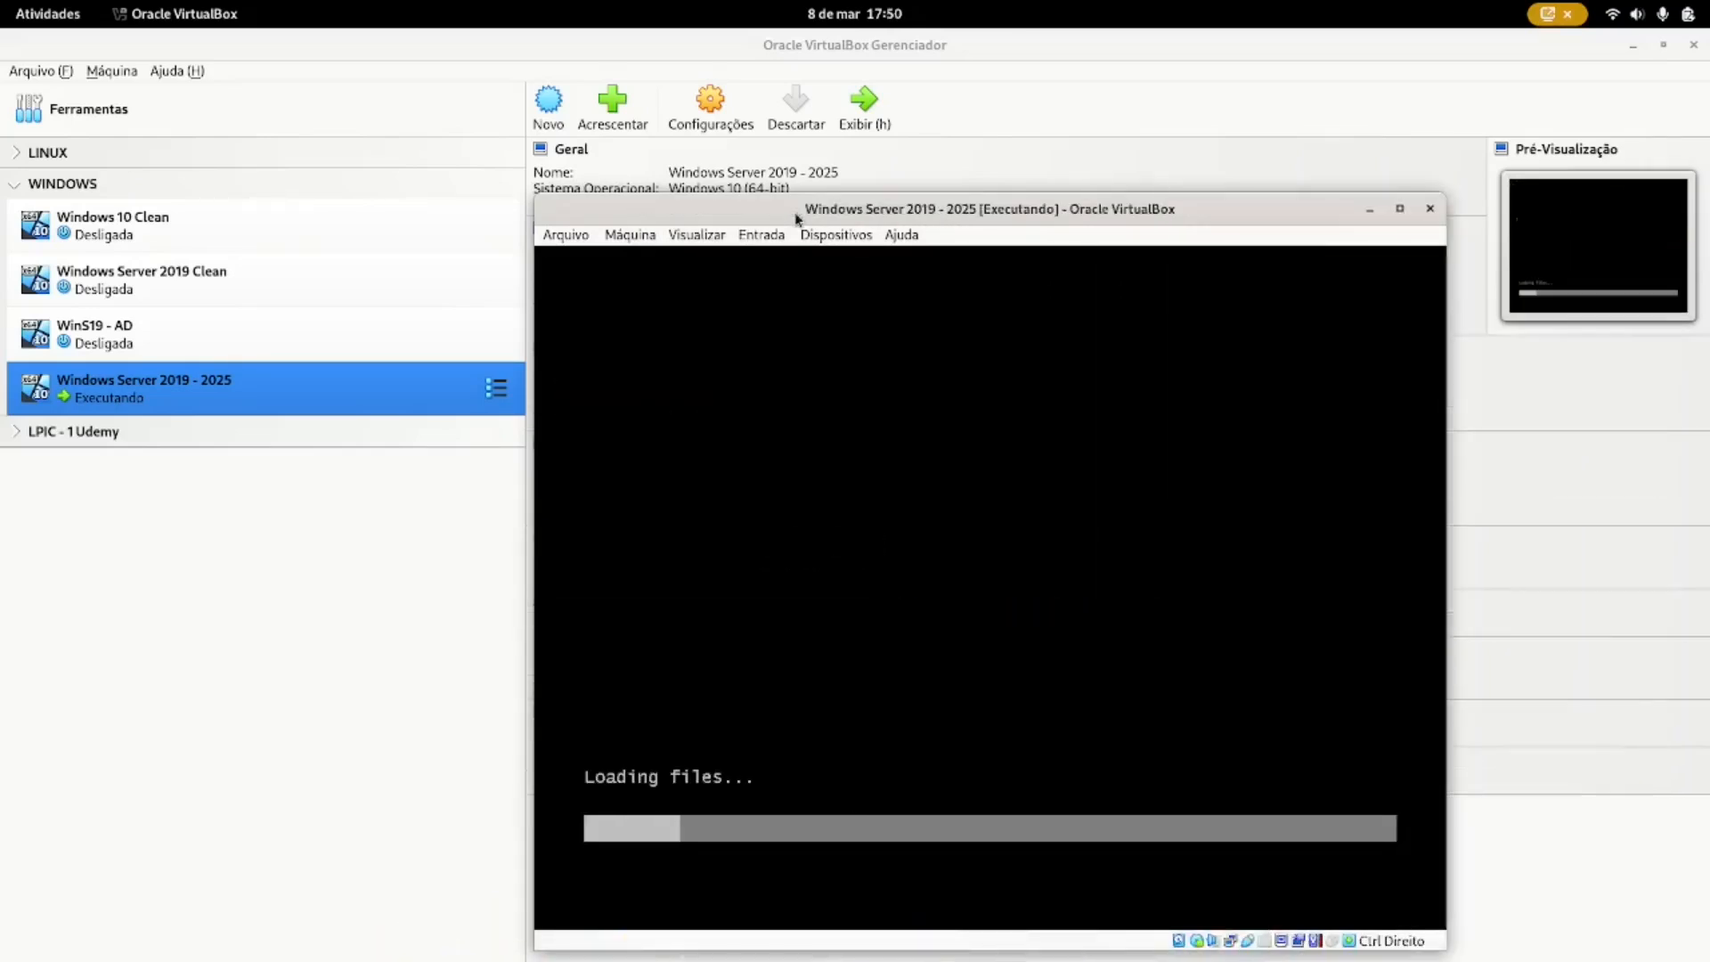
# - Switch the virtual machine's display to scaled mode (Modo Escalonado) and accept the mode change
pyautogui.moveTo(809, 135); pyautogui.dragTo(781, 113)
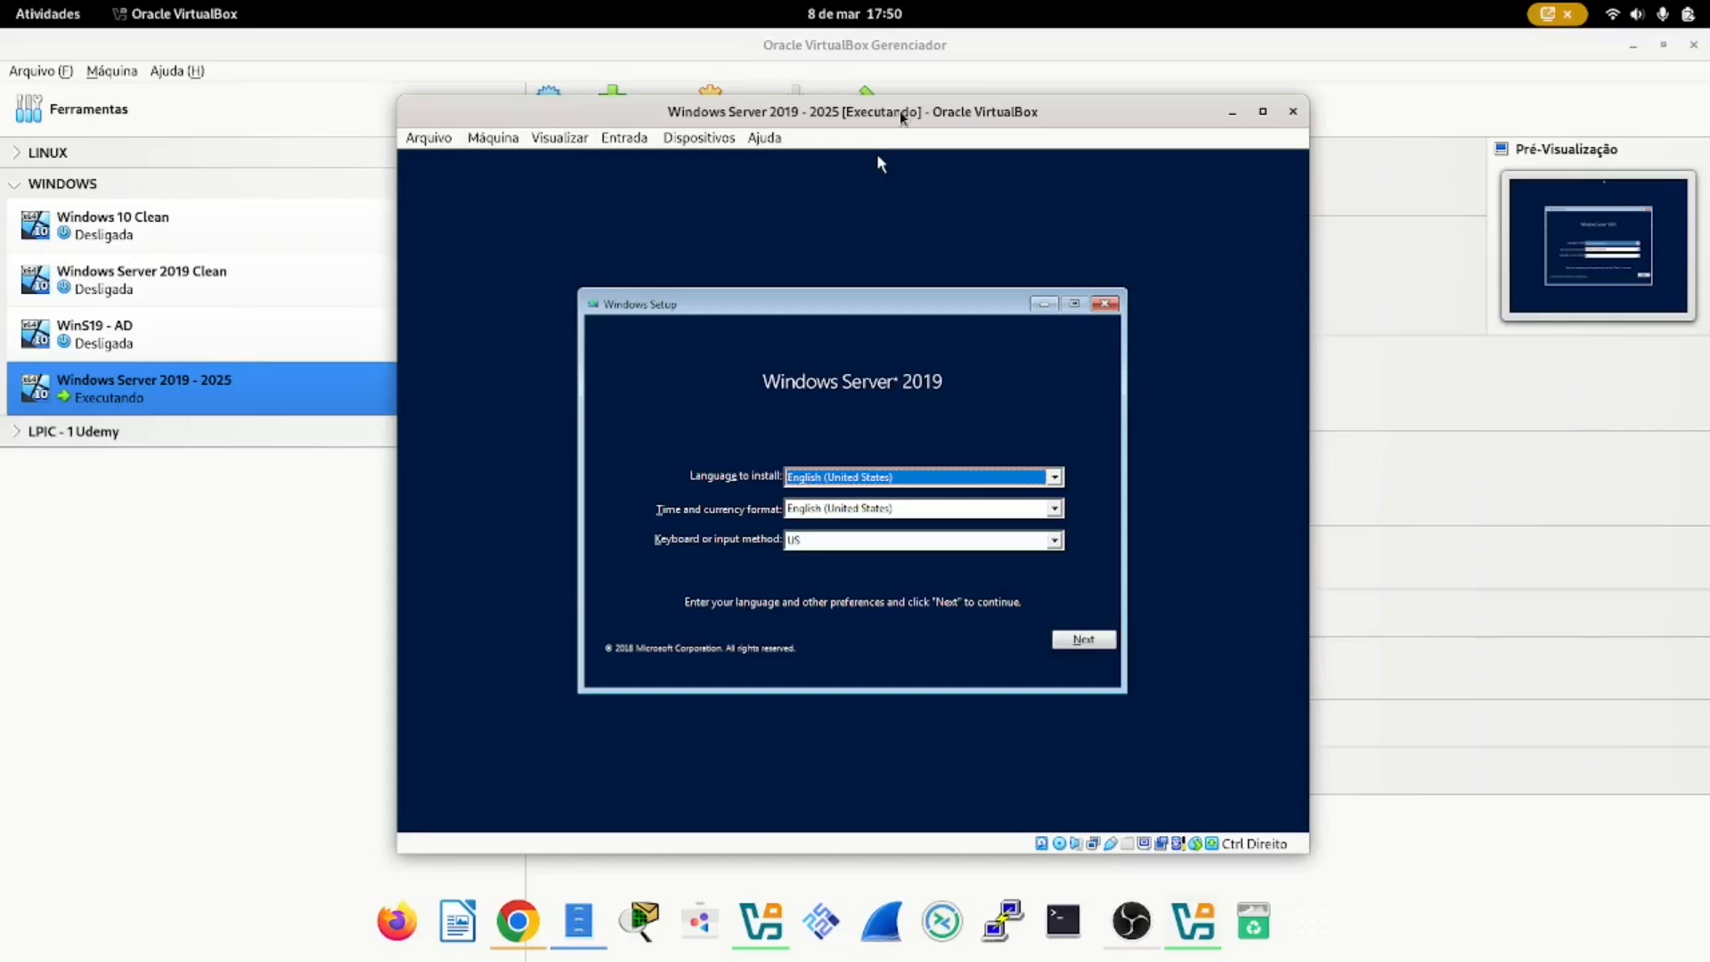
pyautogui.moveTo(902, 116); pyautogui.dragTo(882, 116)
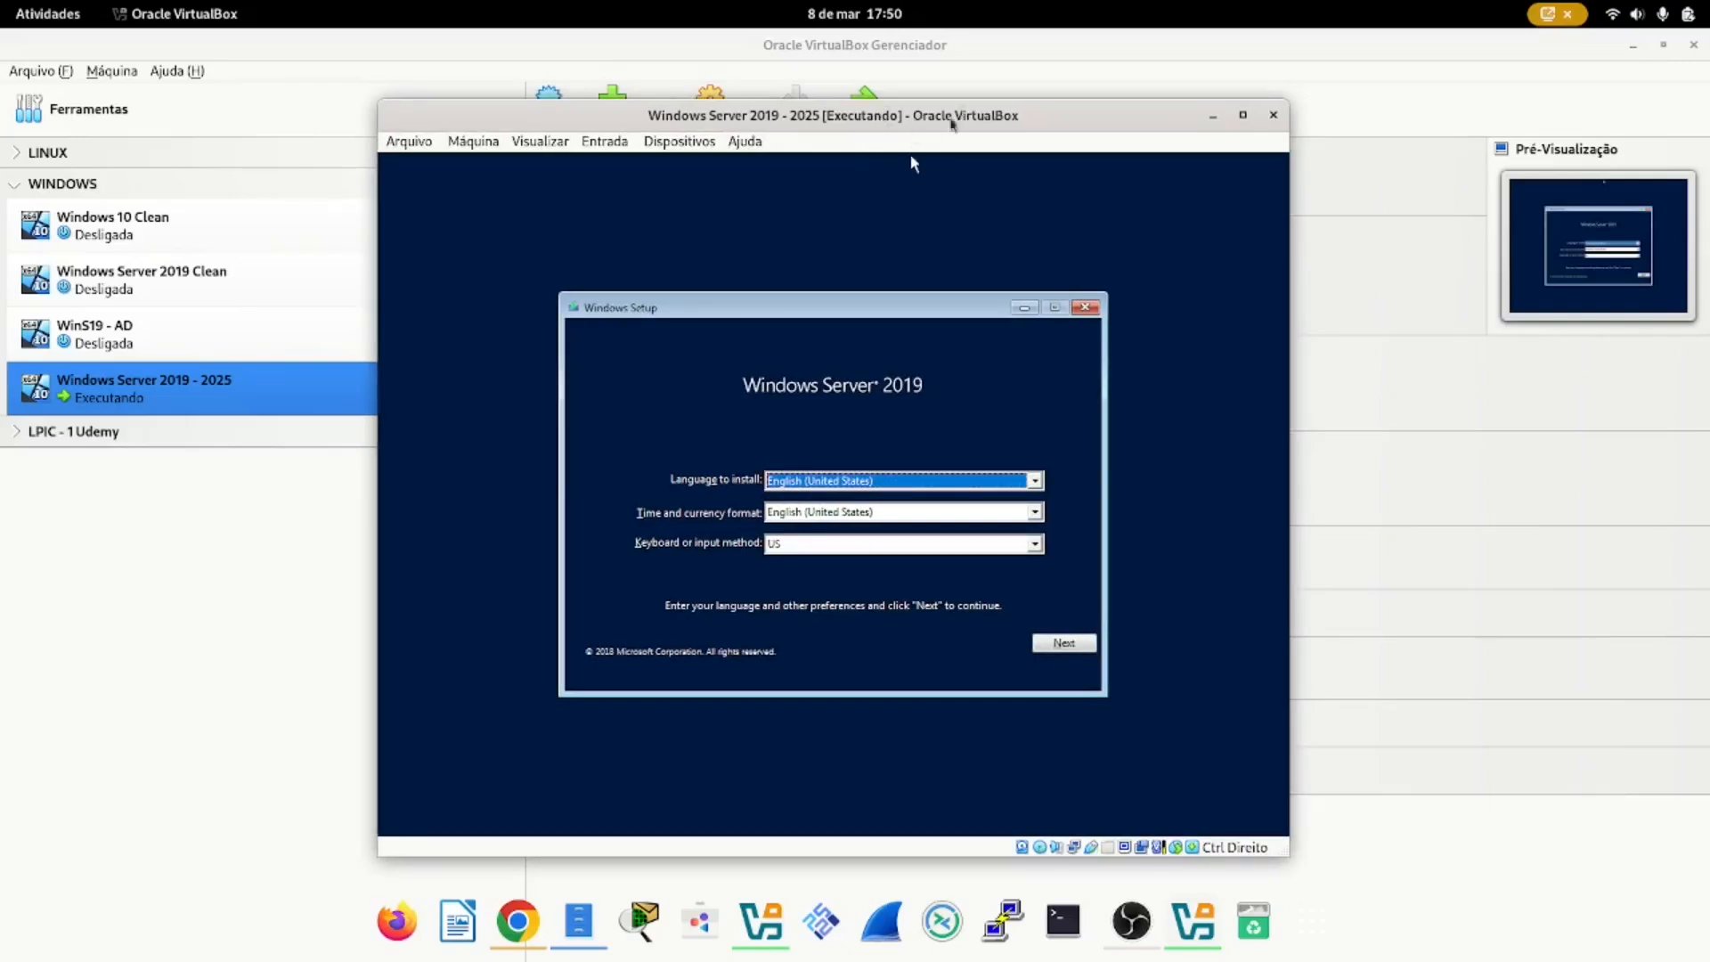
pyautogui.click(618, 138)
pyautogui.moveTo(540, 141)
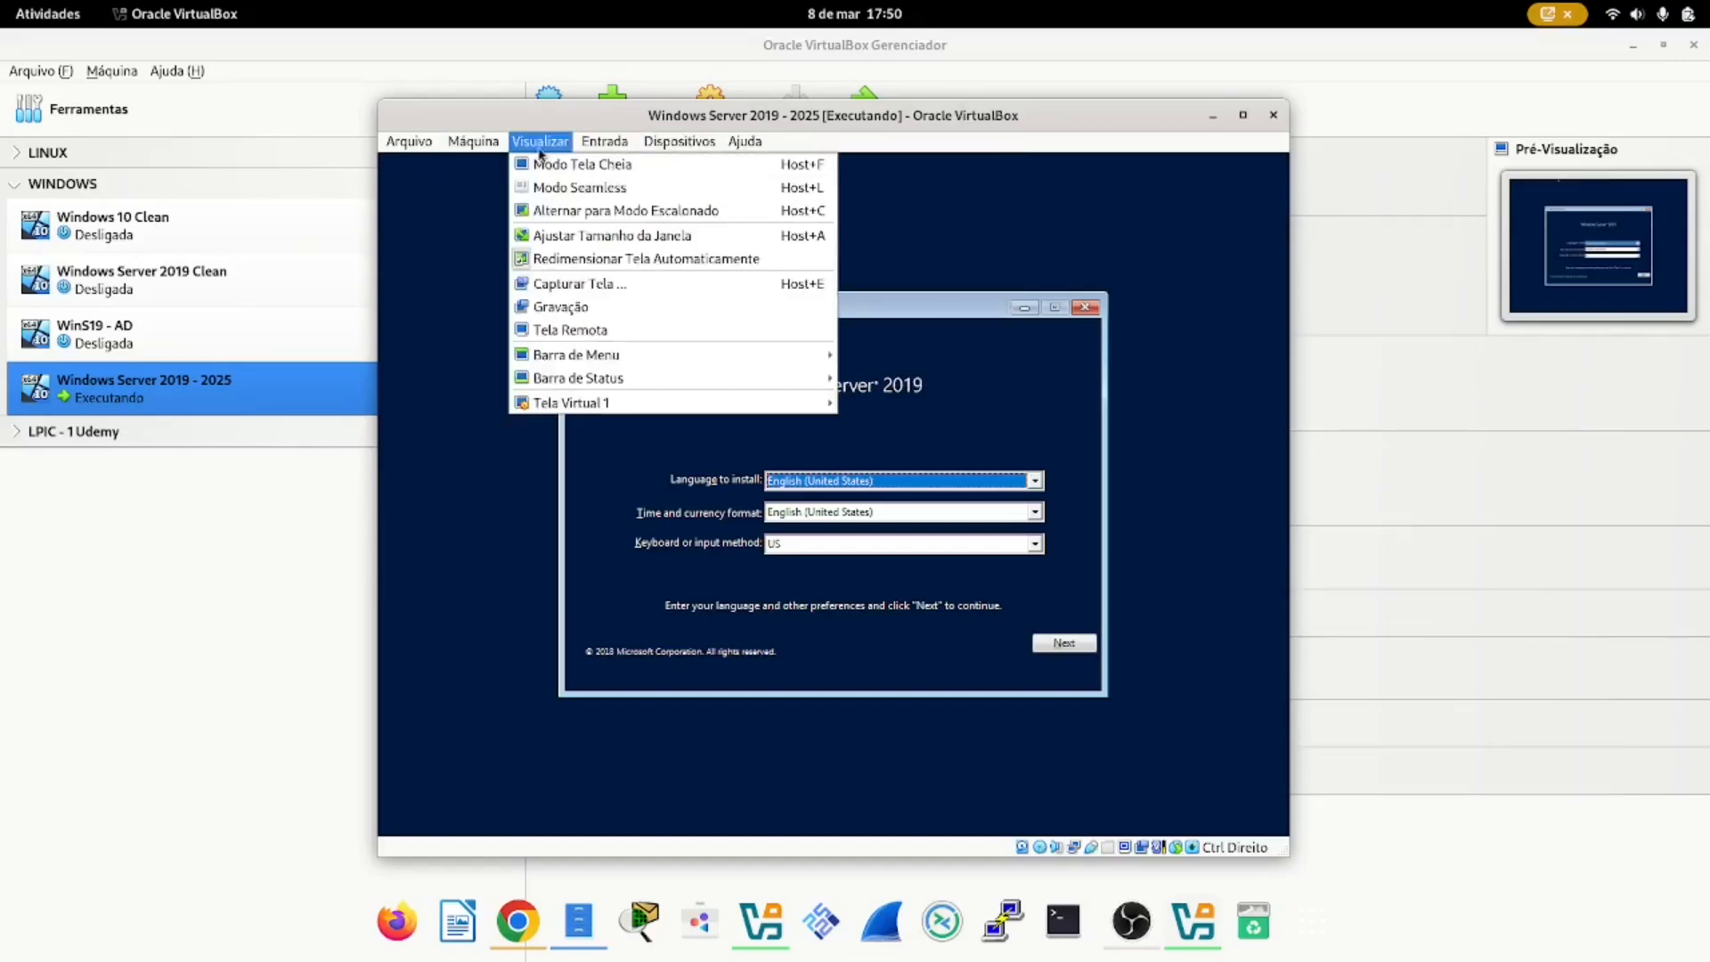
pyautogui.click(634, 212)
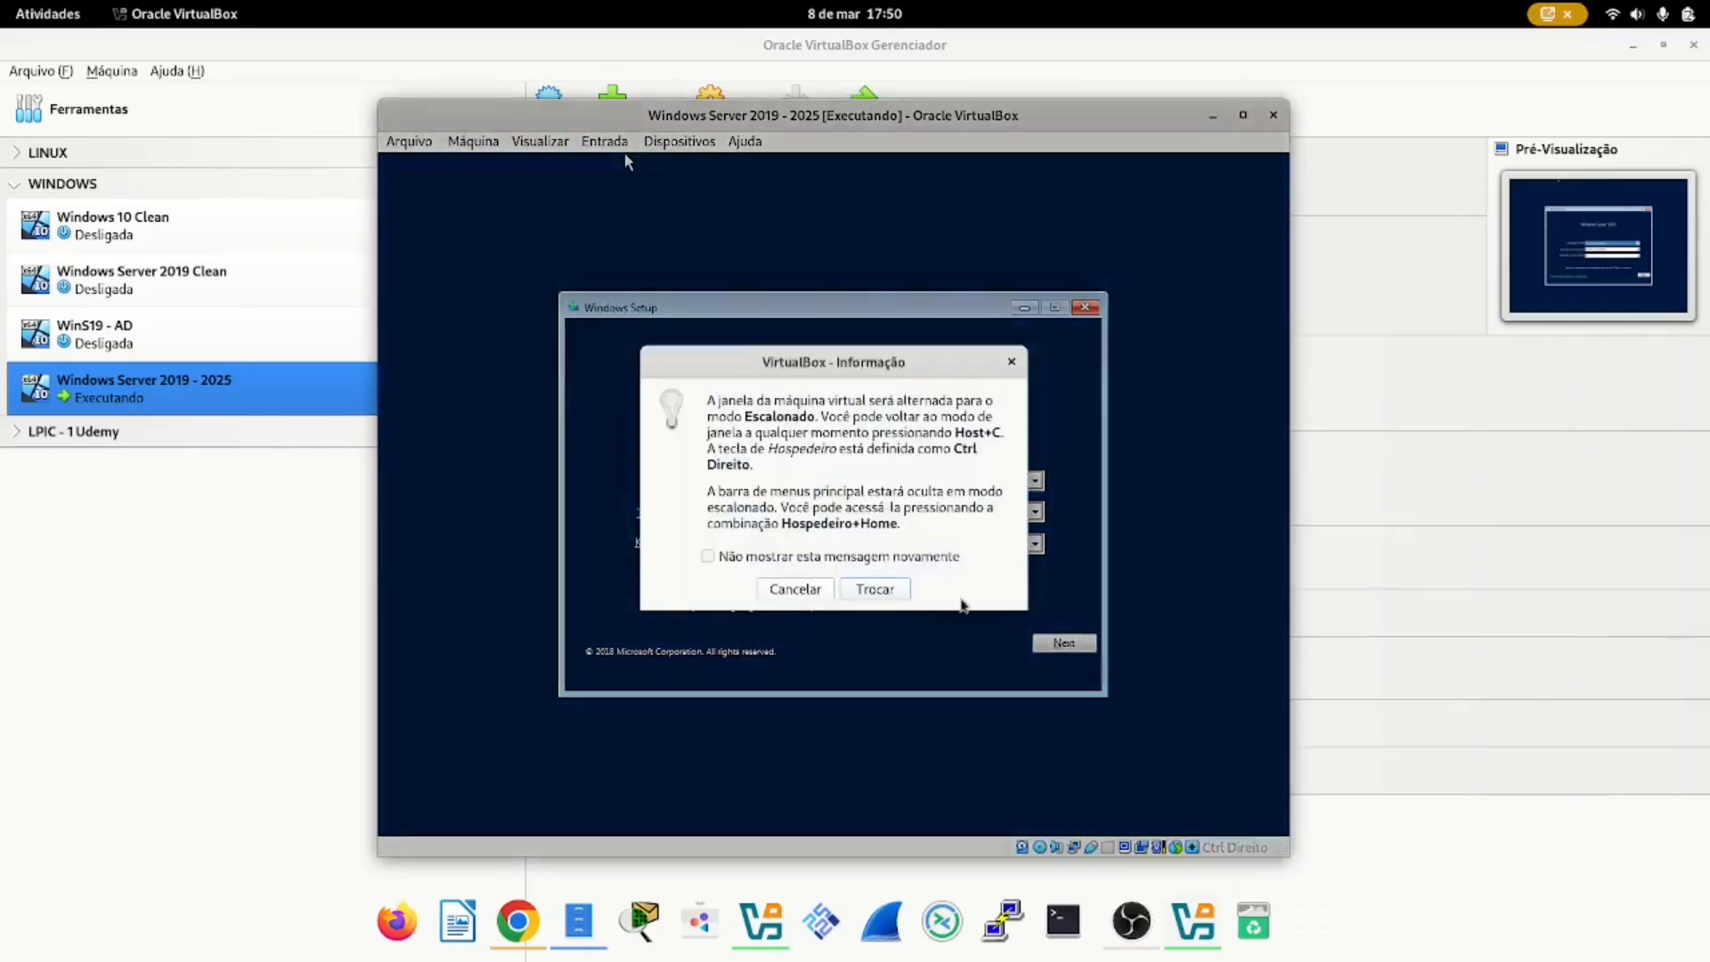
pyautogui.click(877, 591)
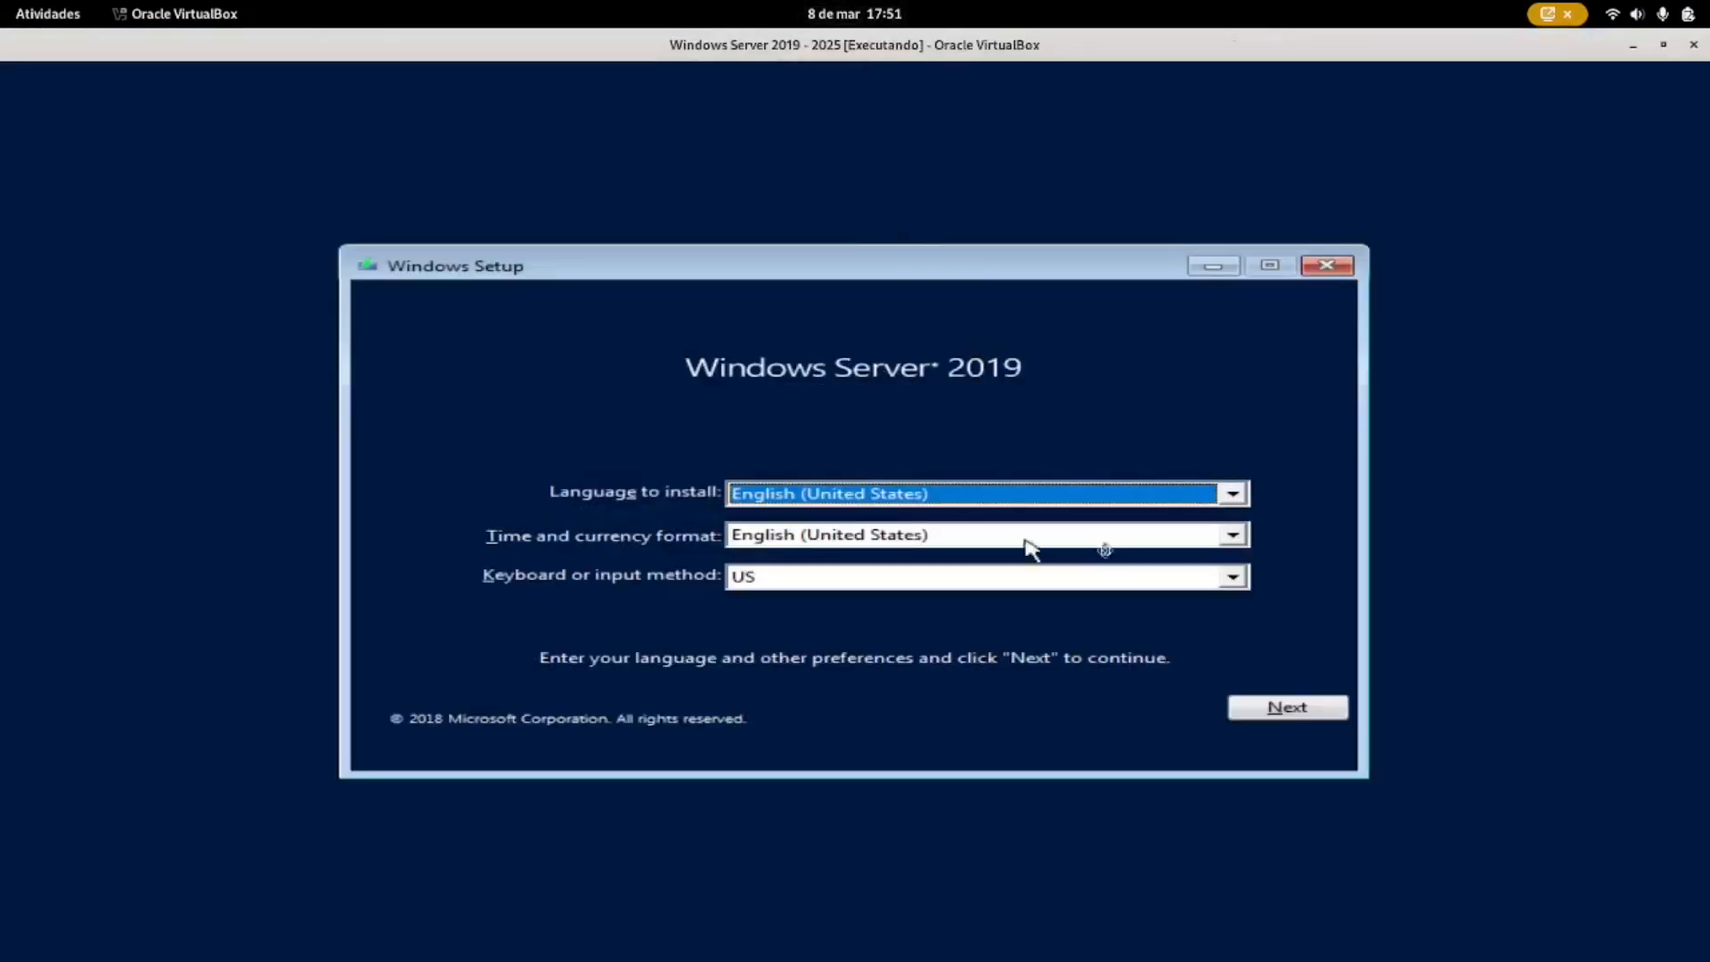
# - Set the time and currency format to Portuguese (Brazil) in Windows Setup, leaving the install language as English (United States)
pyautogui.click(1237, 495)
pyautogui.click(1236, 495)
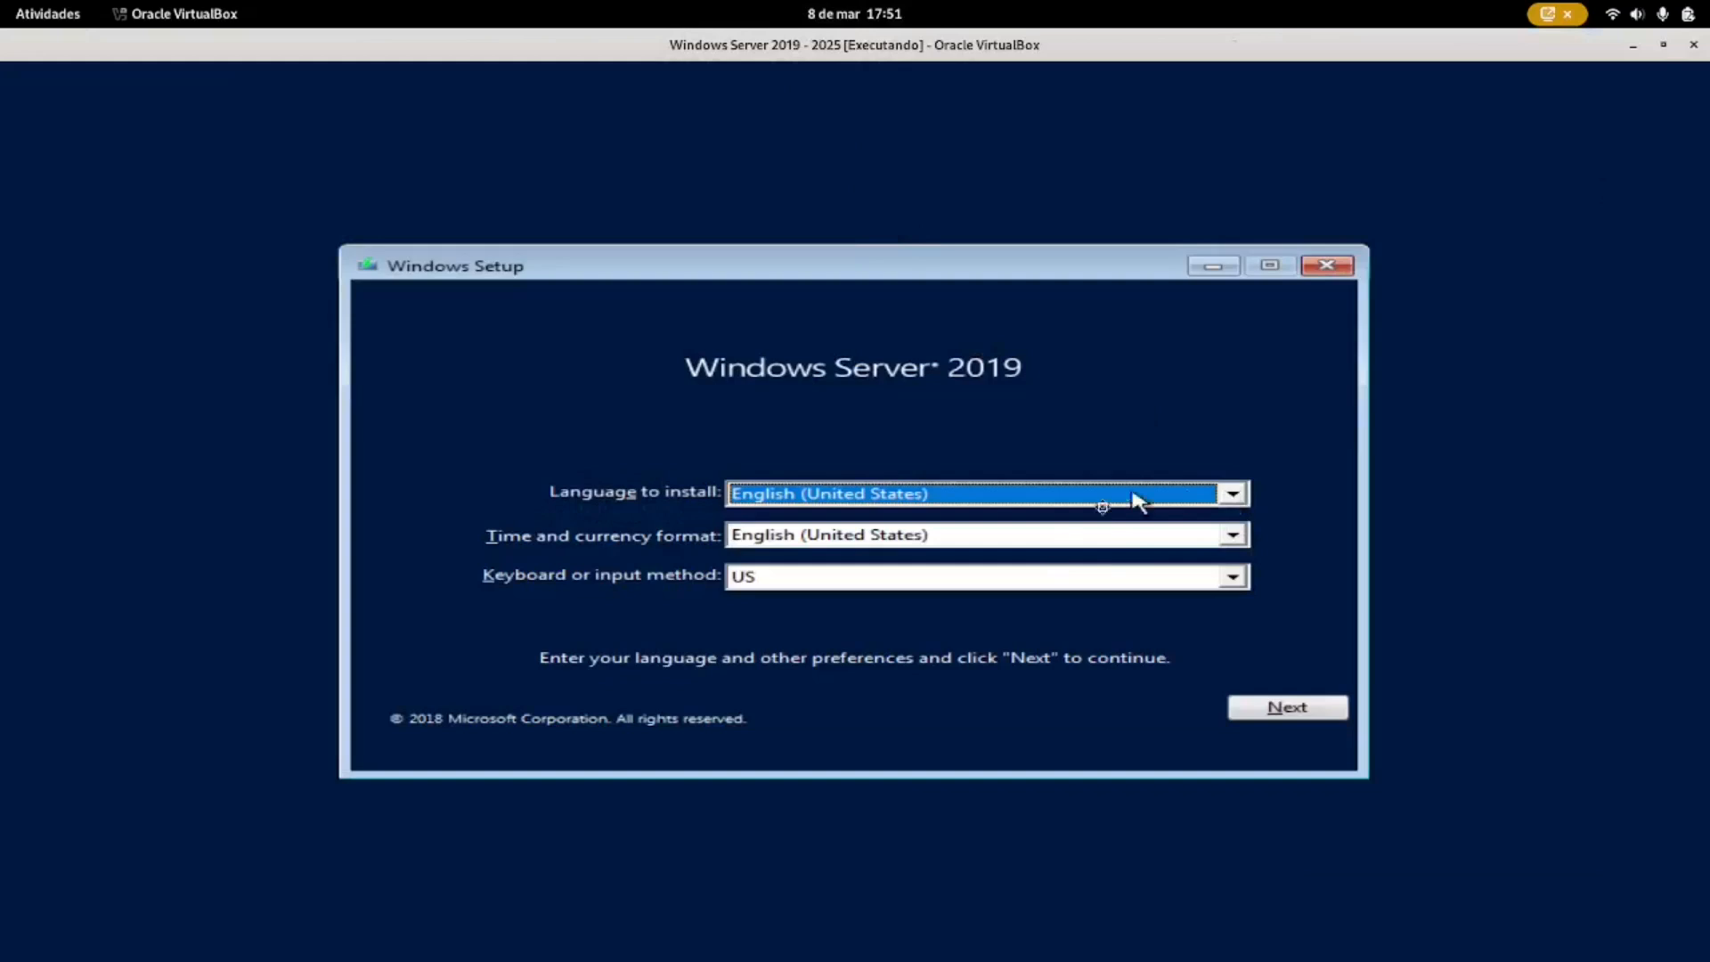
pyautogui.click(1235, 535)
pyautogui.scroll(-20, 1080, 643)
pyautogui.scroll(-13, 1097, 629)
pyautogui.scroll(-15, 1111, 636)
pyautogui.scroll(-10, 1112, 634)
pyautogui.scroll(-2, 1109, 633)
pyautogui.scroll(2, 1108, 633)
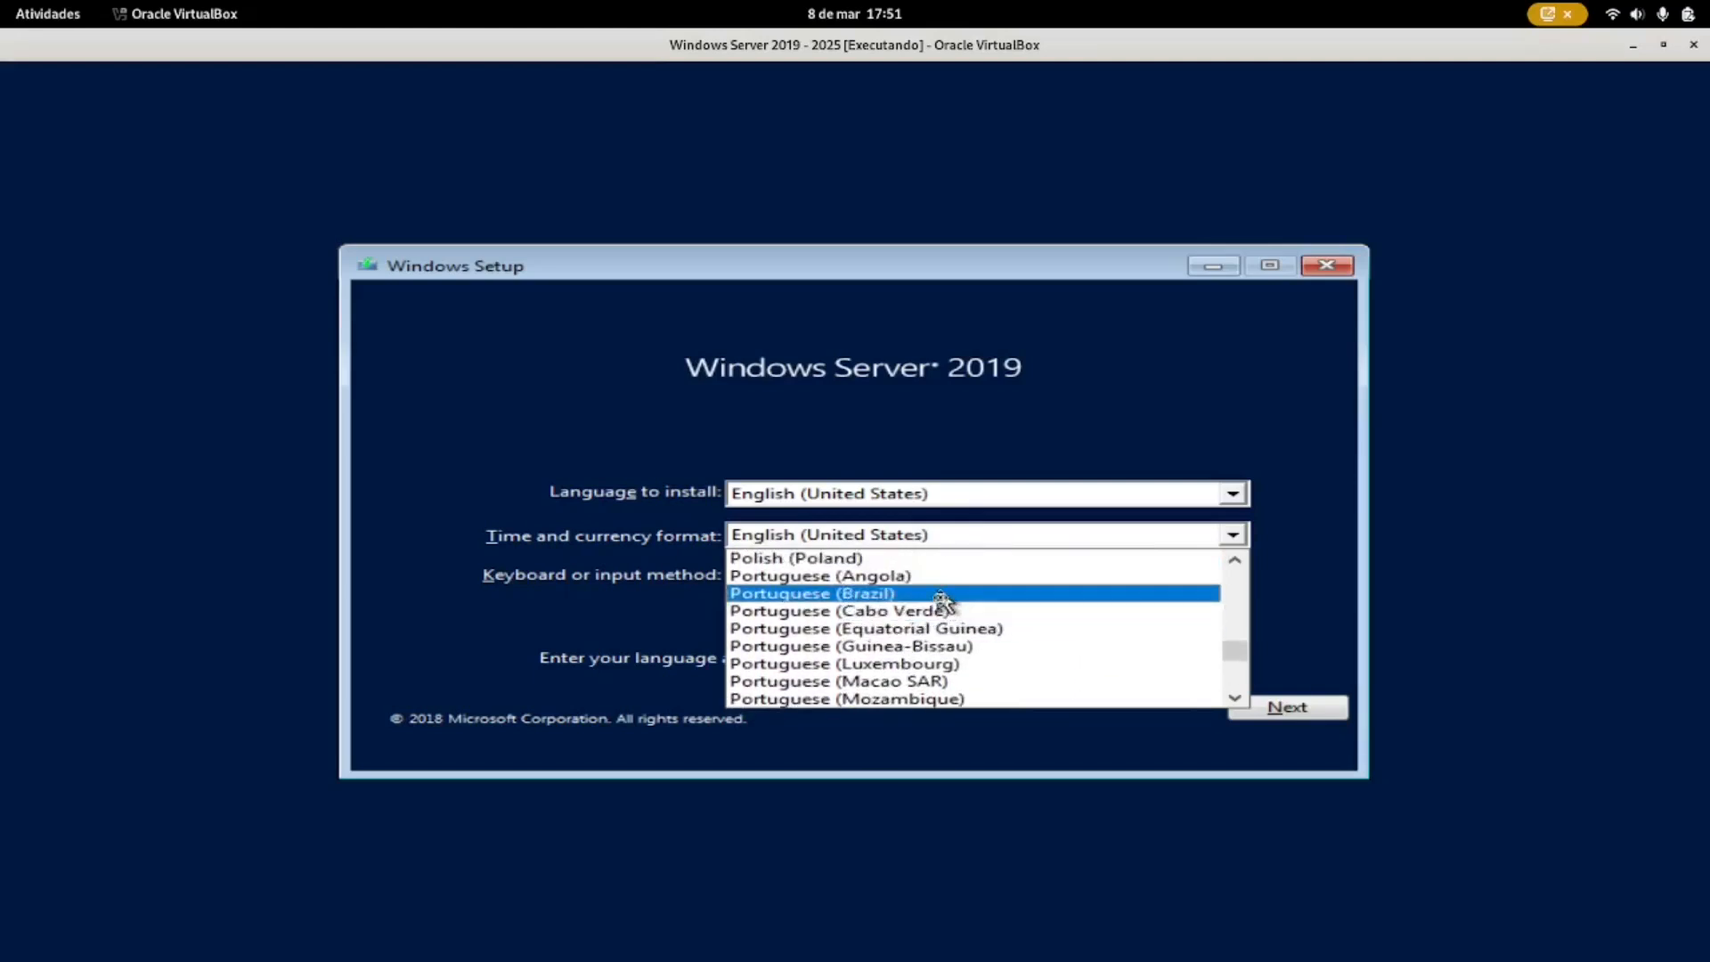
pyautogui.click(940, 595)
# - Set the keyboard or input method to Portuguese (Brazil ABNT2) and start the Windows installation
pyautogui.click(1232, 579)
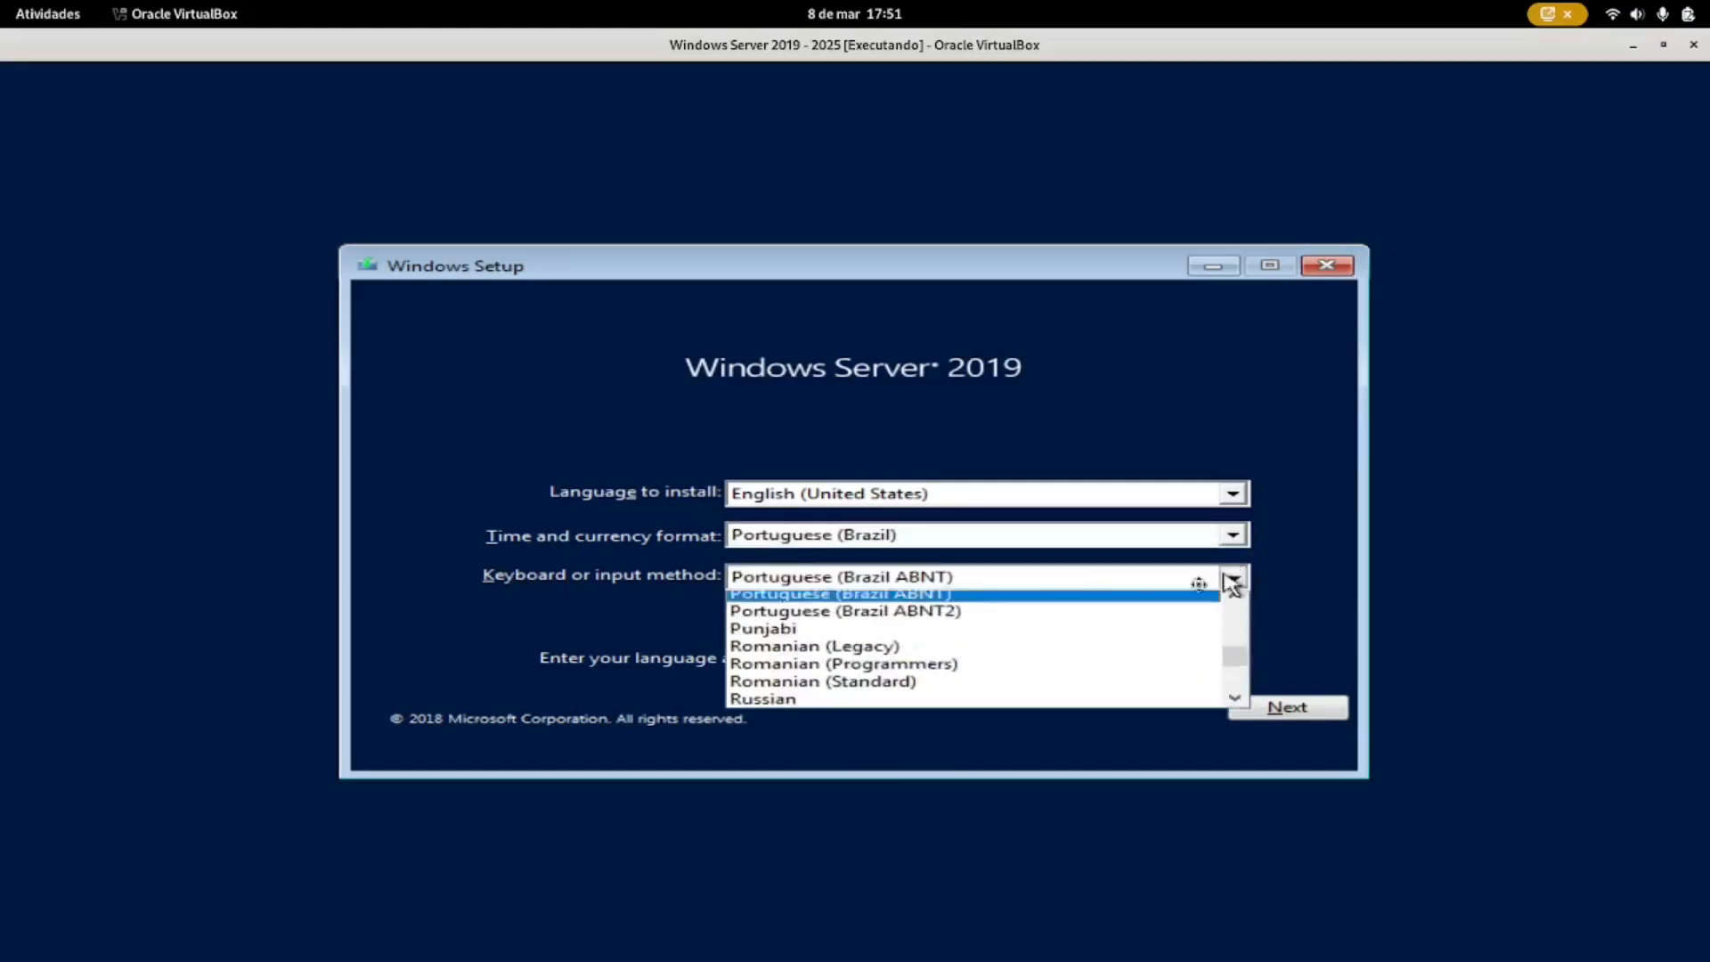
pyautogui.click(936, 616)
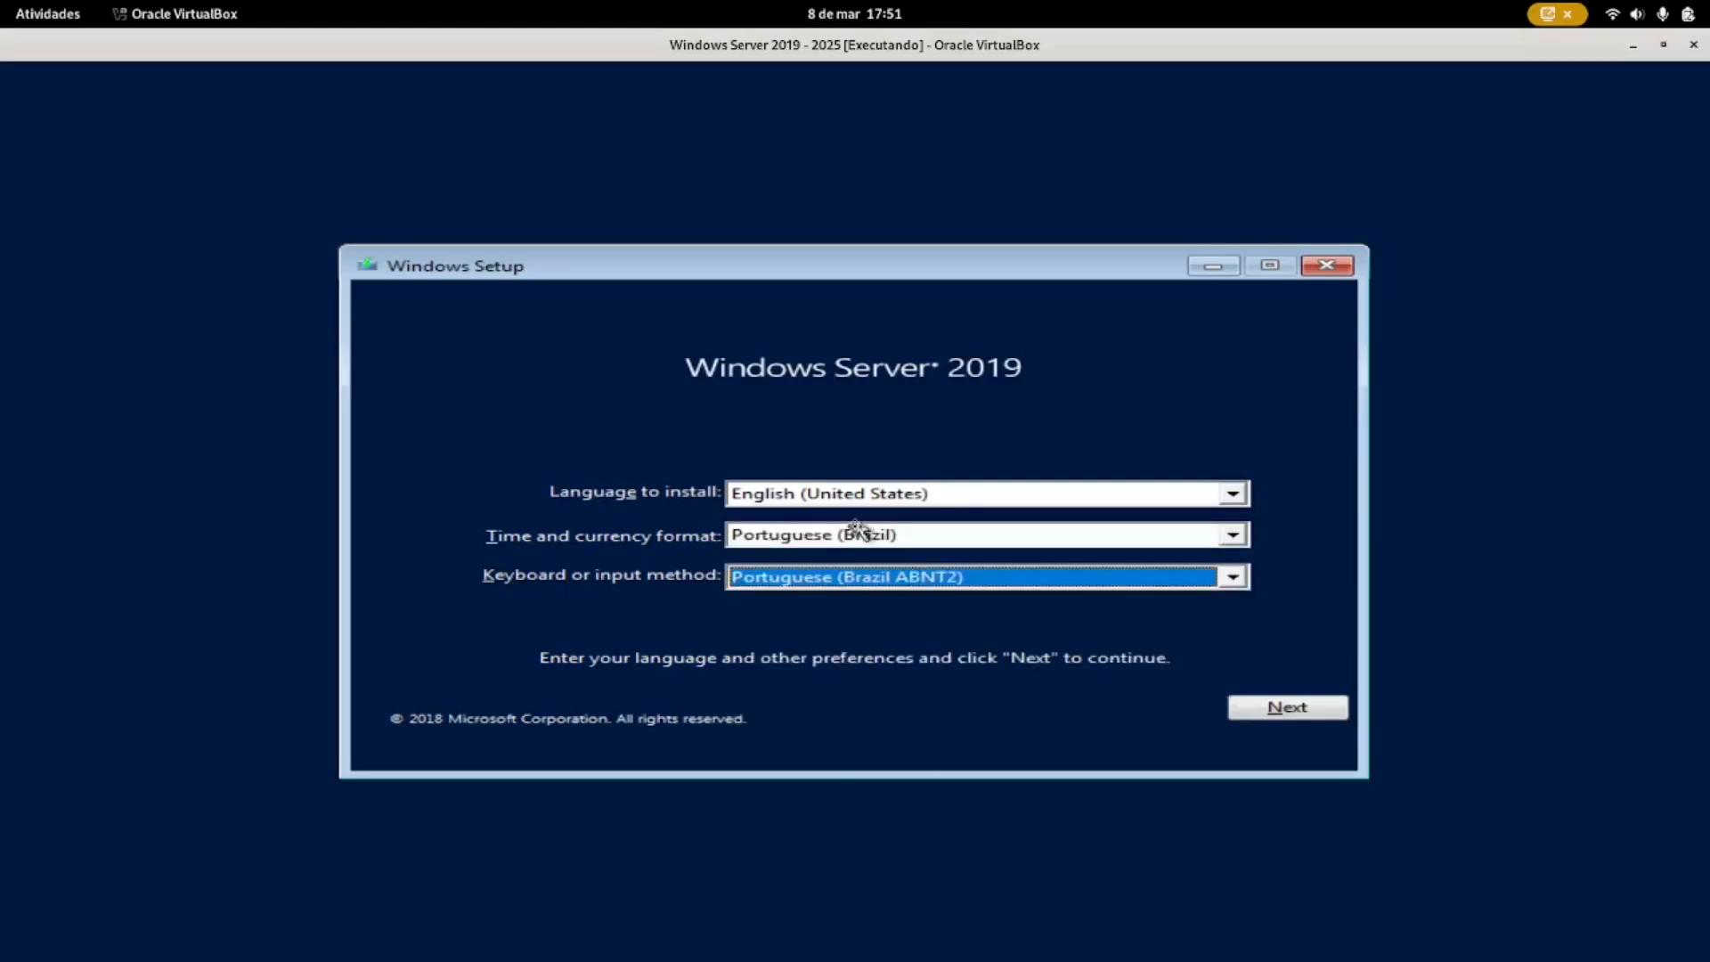
pyautogui.click(1303, 710)
pyautogui.click(887, 532)
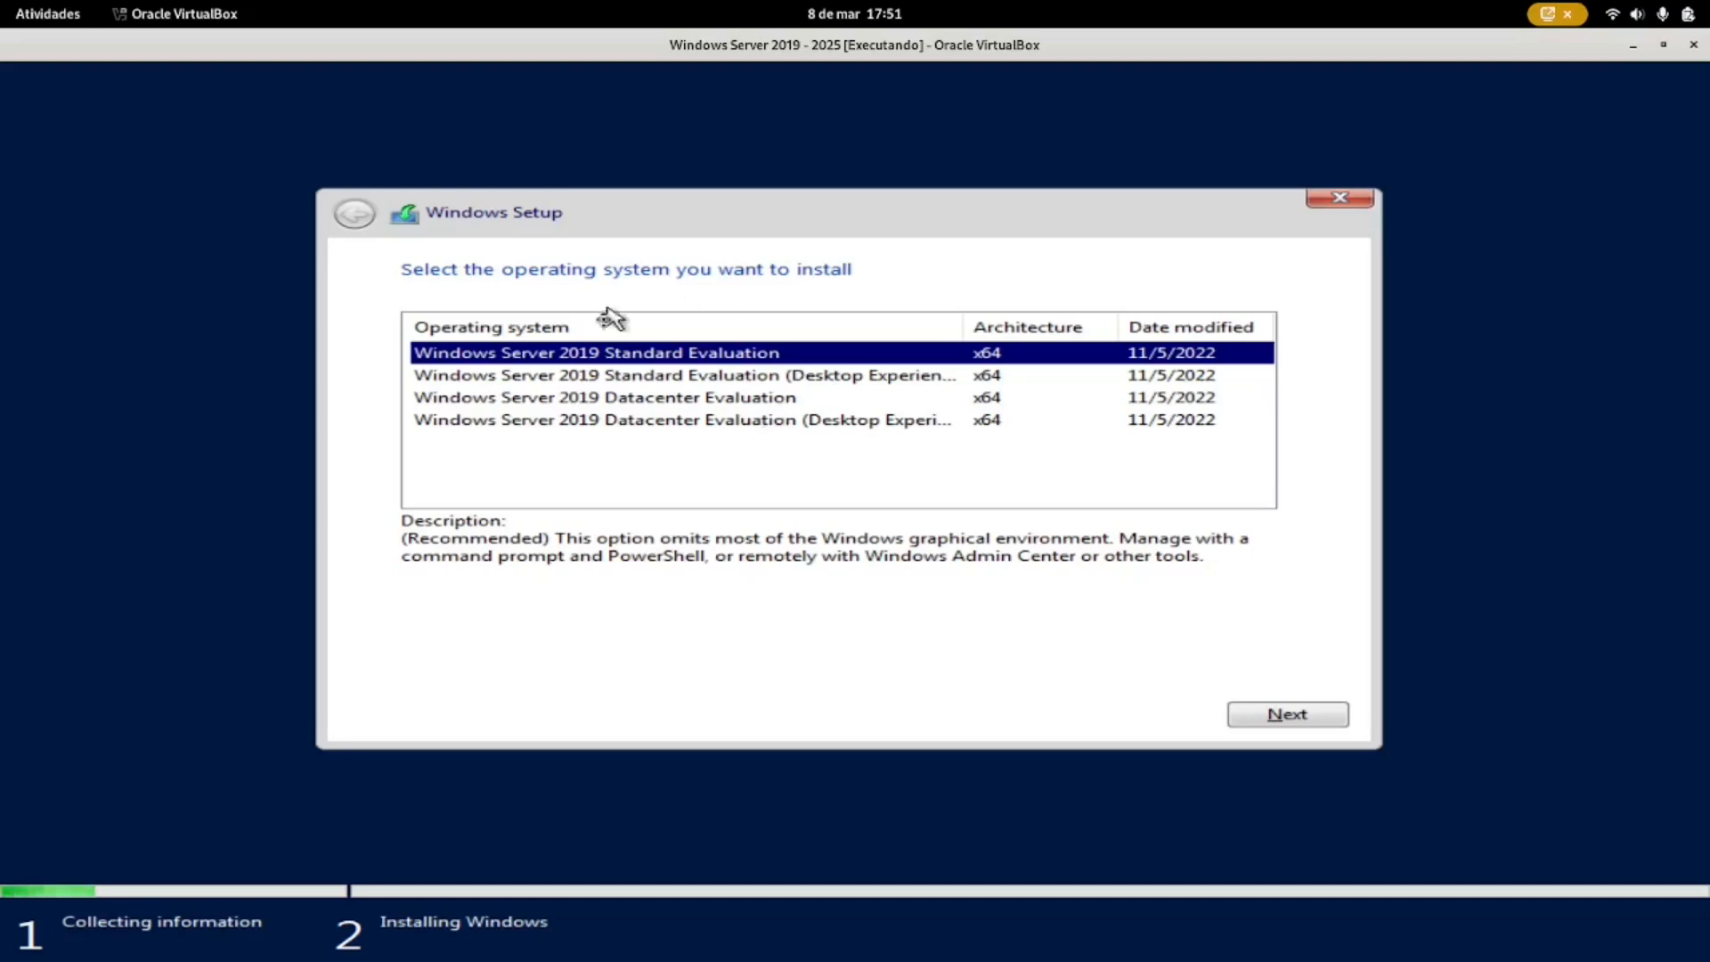
# - Choose Windows Server 2019 Standard Evaluation (Desktop Experience) as the operating system and accept the license terms
pyautogui.click(664, 378)
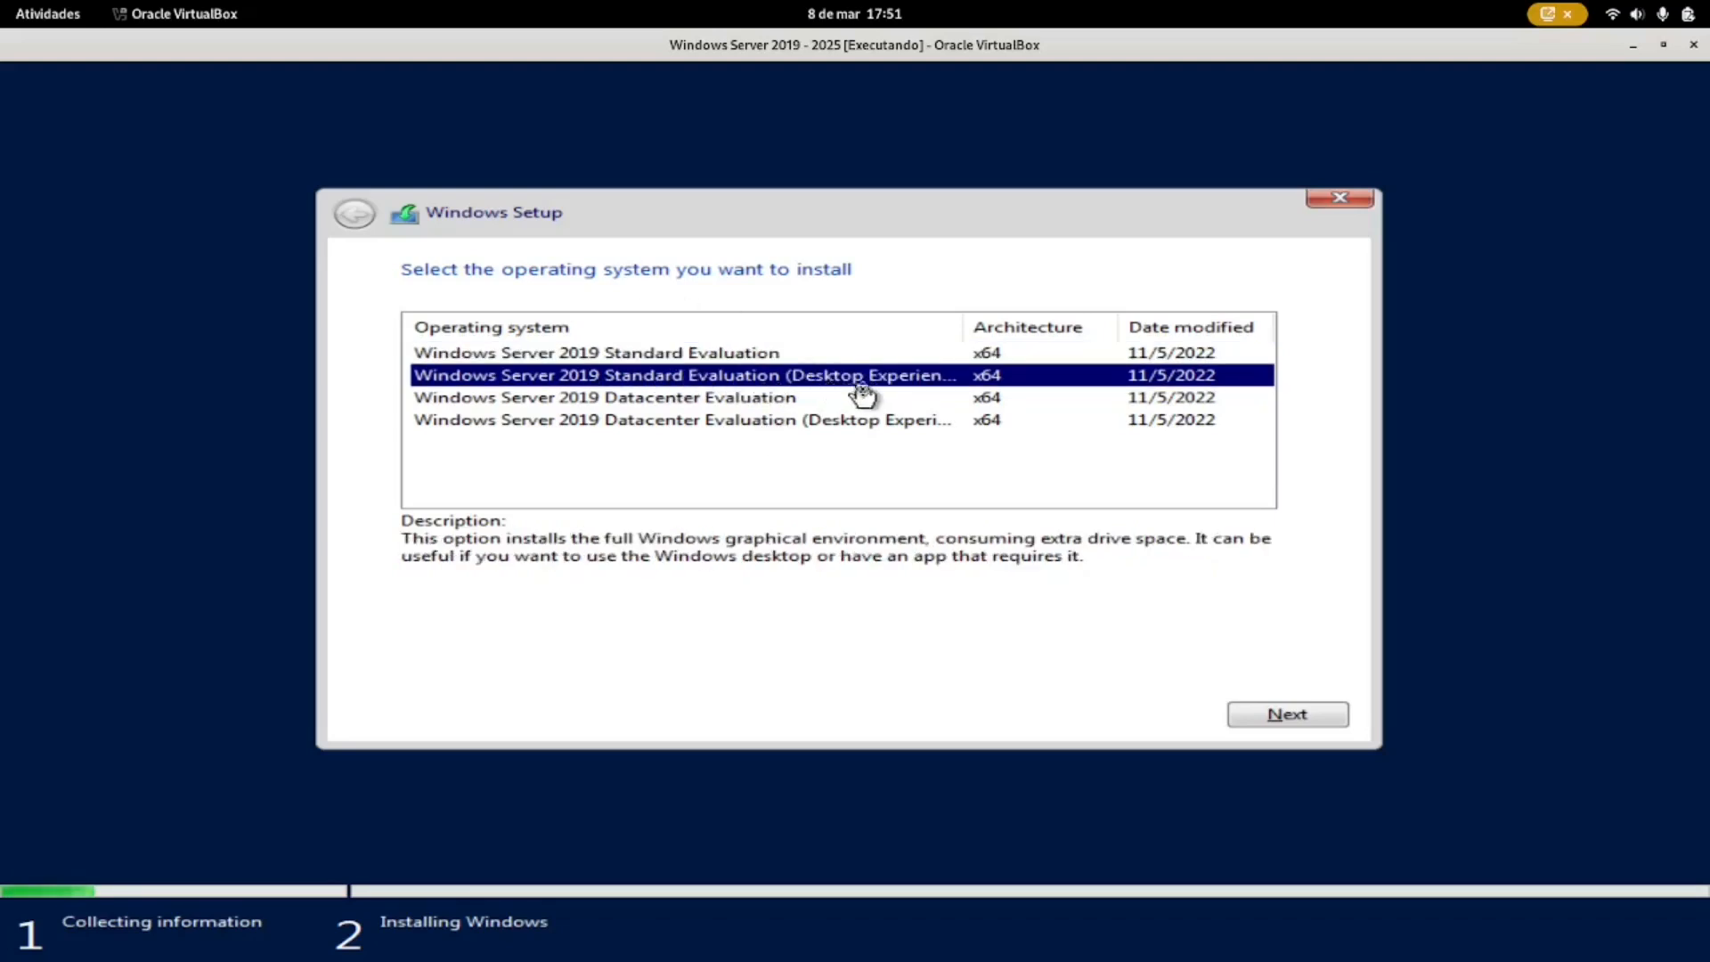
pyautogui.click(1298, 720)
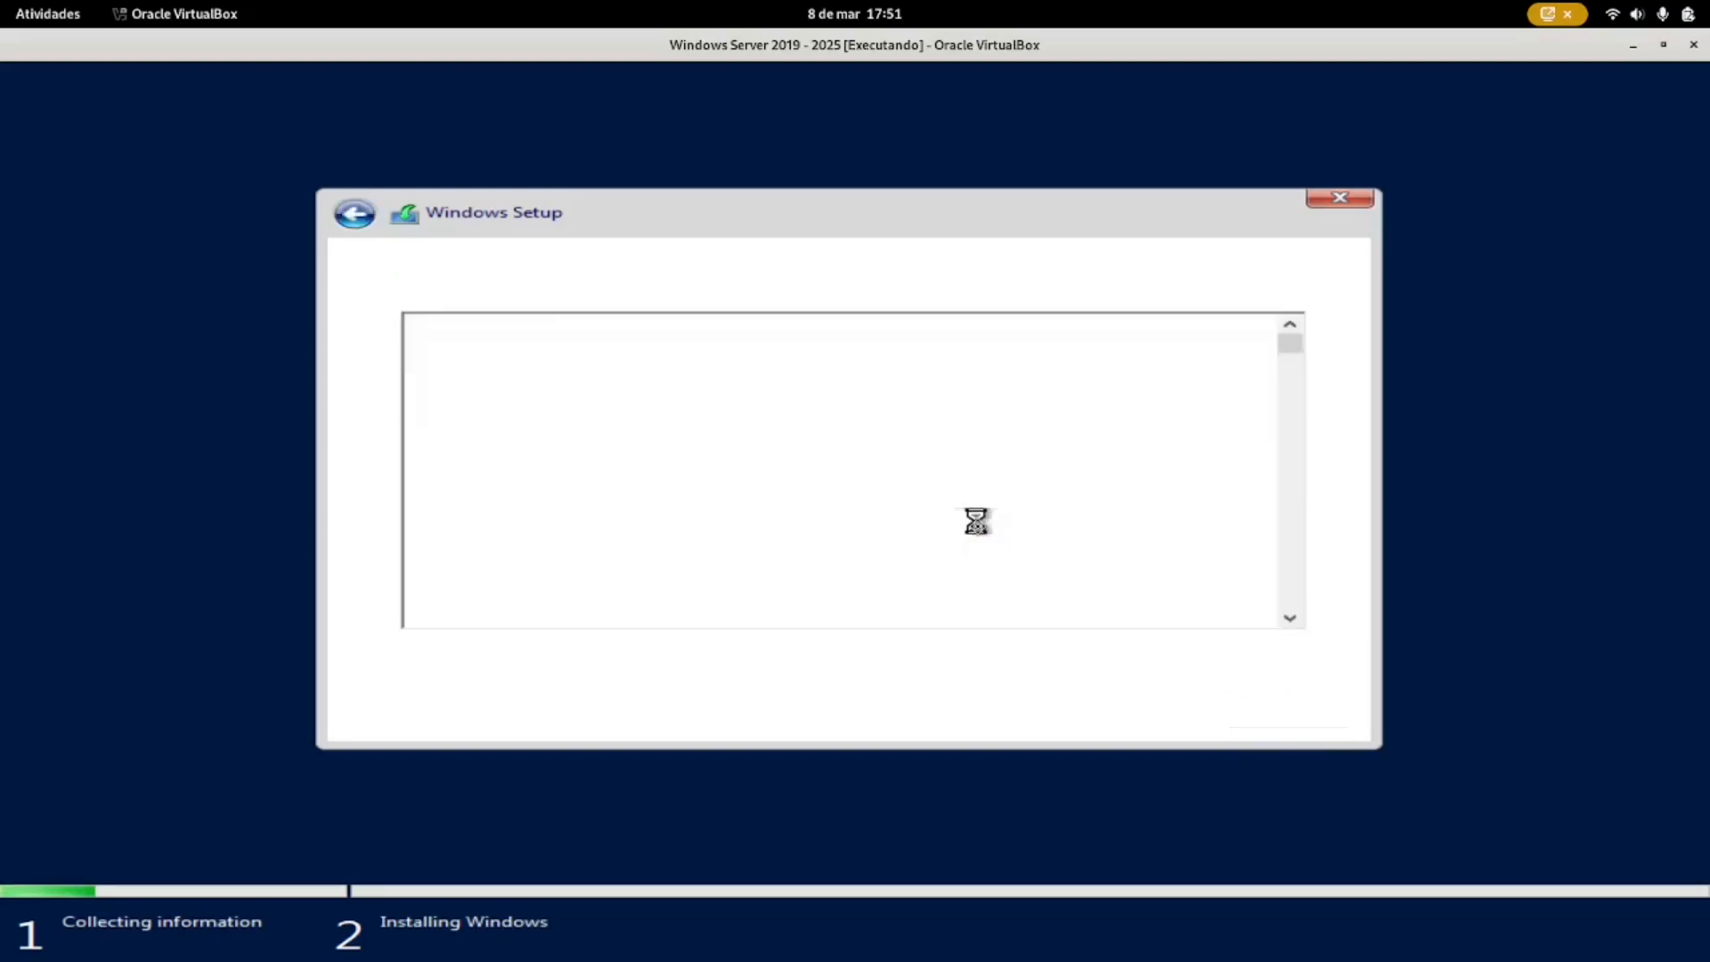
pyautogui.click(615, 664)
pyautogui.click(1347, 722)
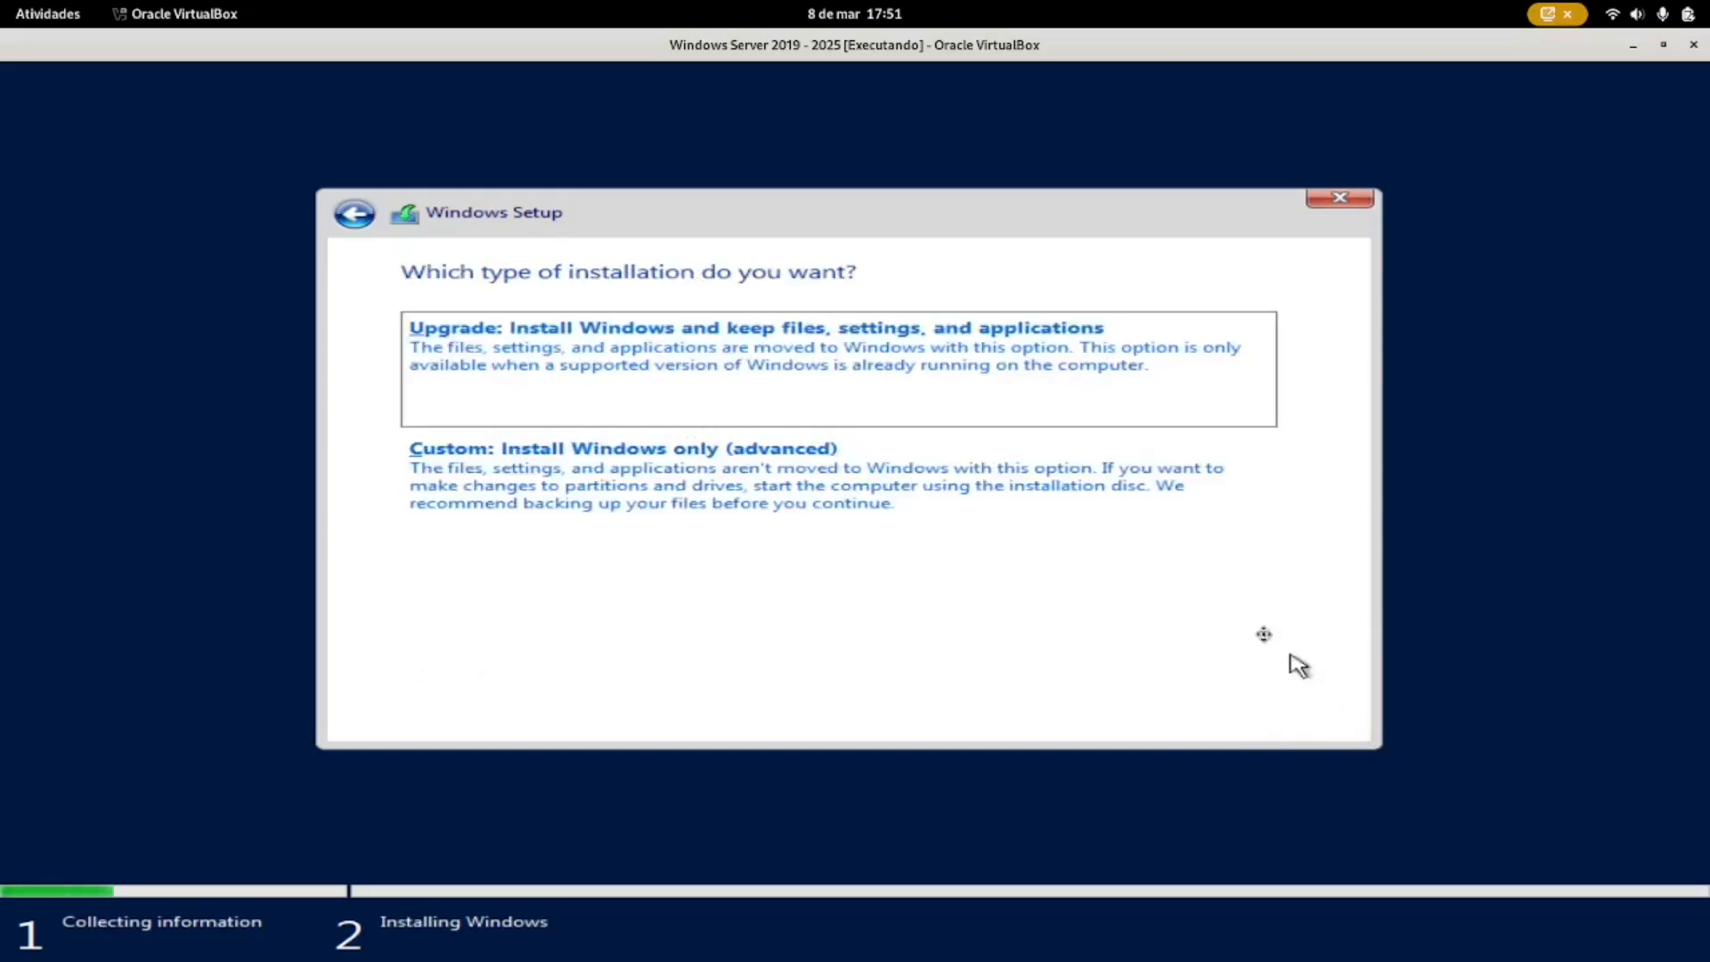
# - Run a custom installation of Windows on the Drive 0 unallocated space and restart when the files are installed
pyautogui.click(959, 483)
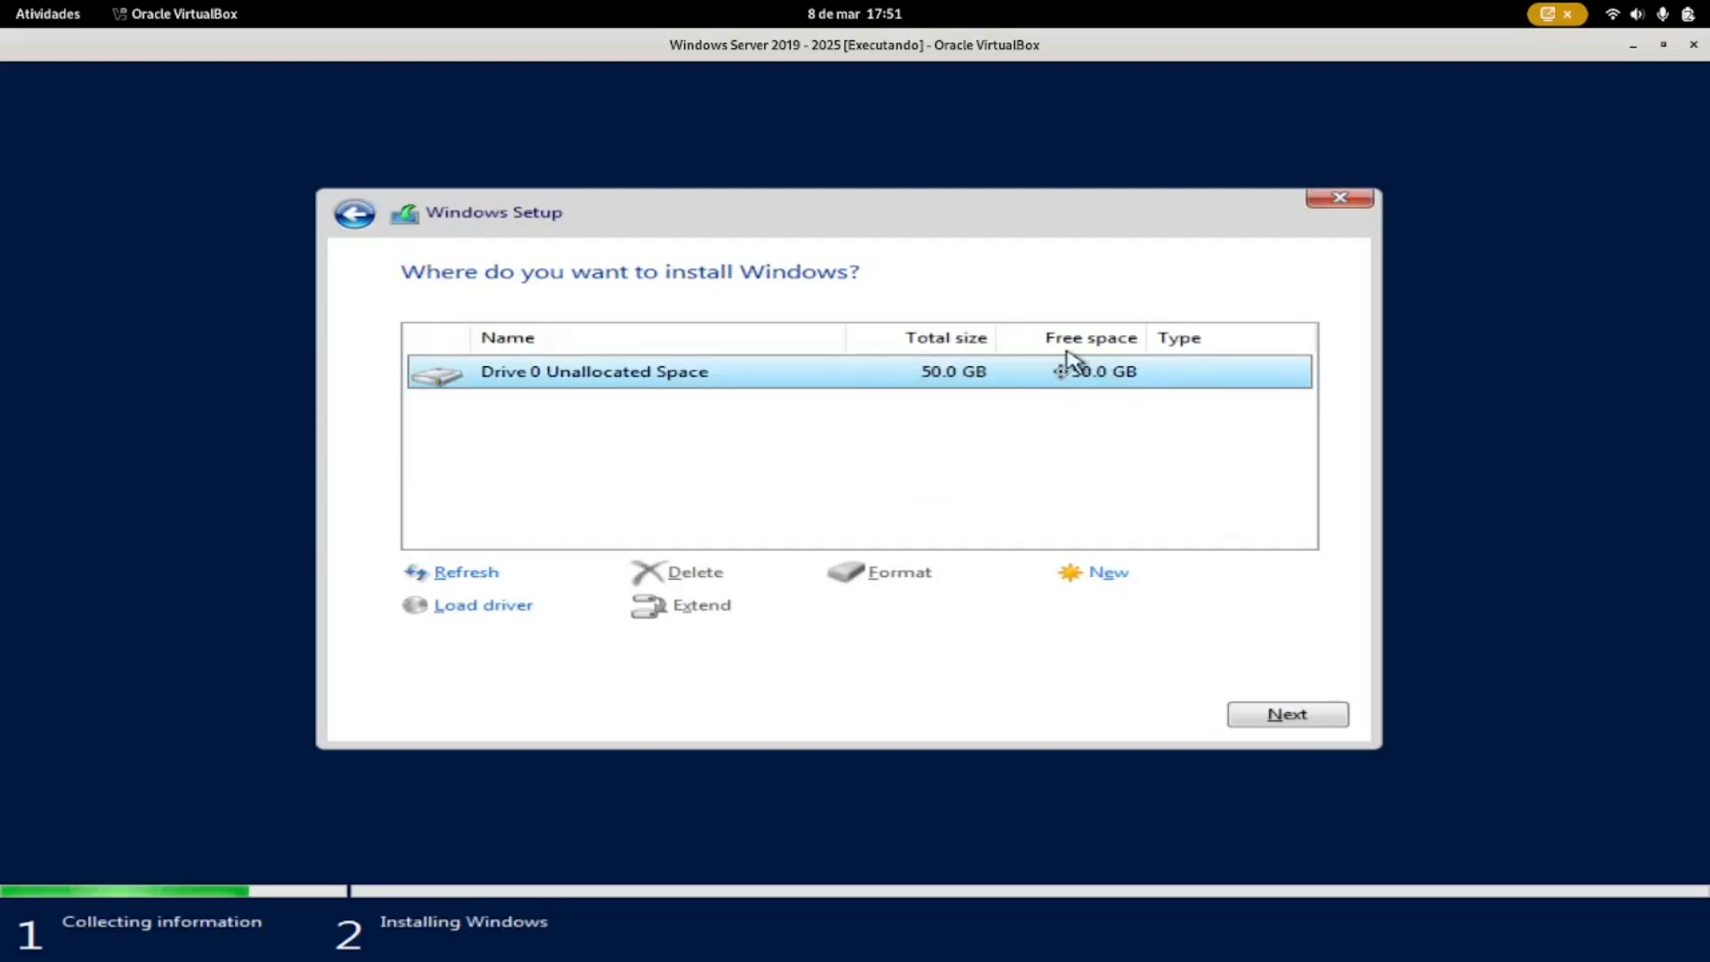
pyautogui.click(1315, 718)
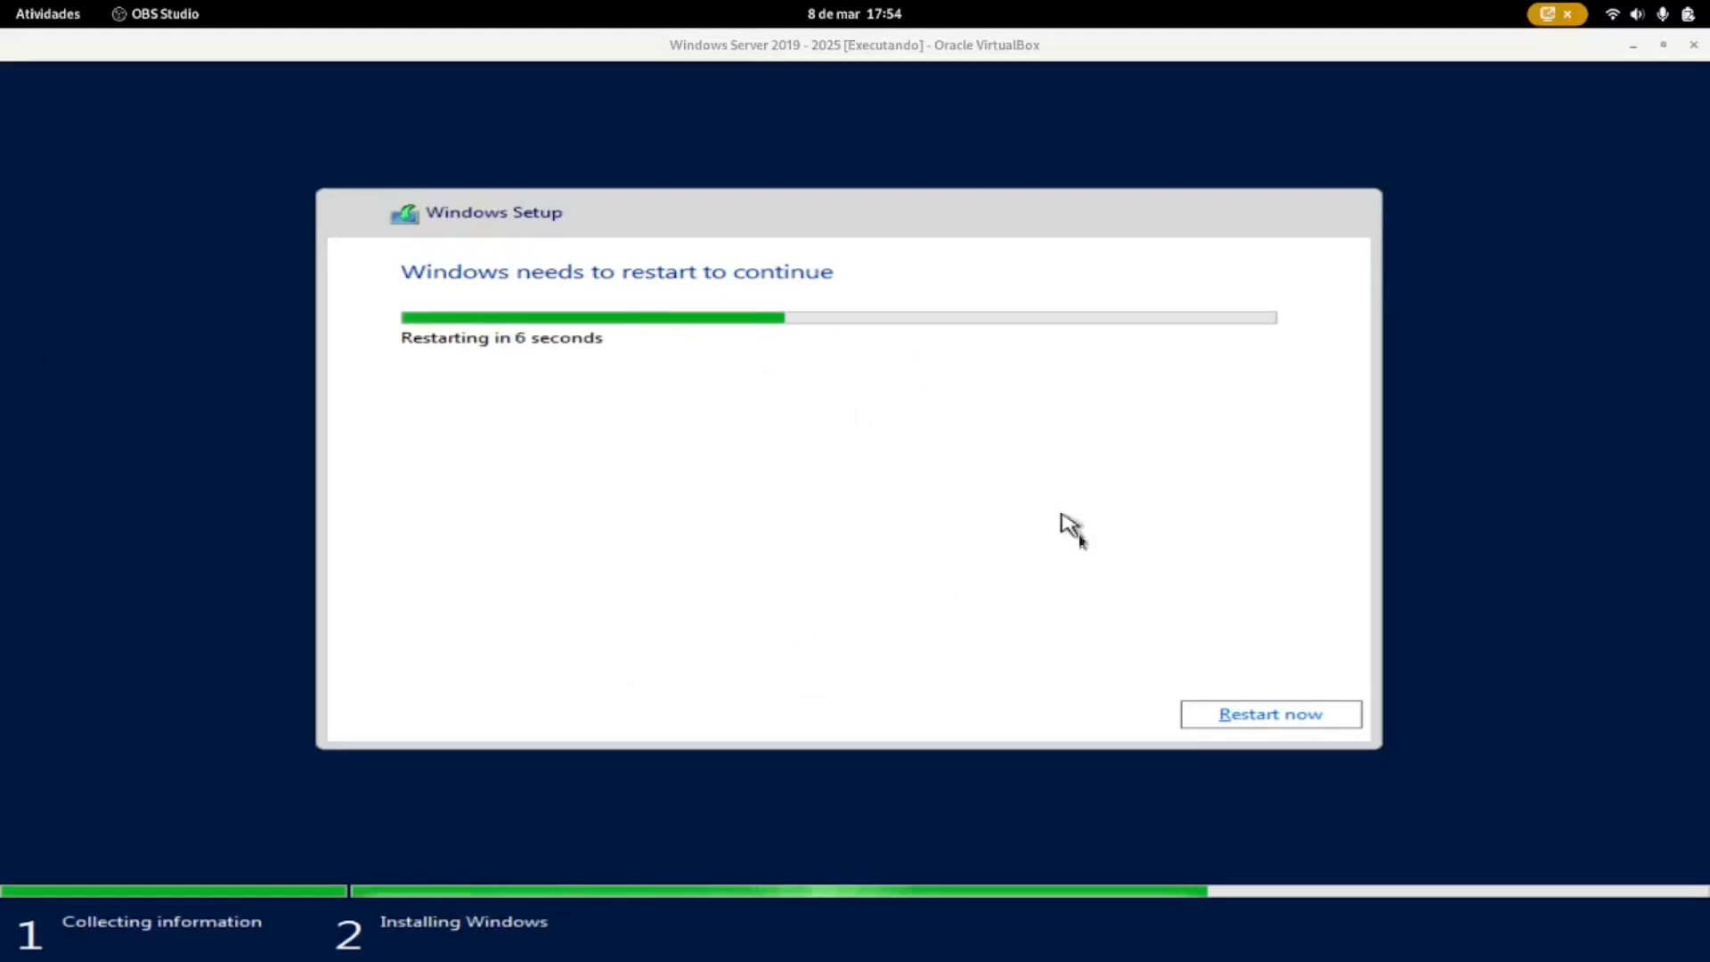
pyautogui.click(1263, 717)
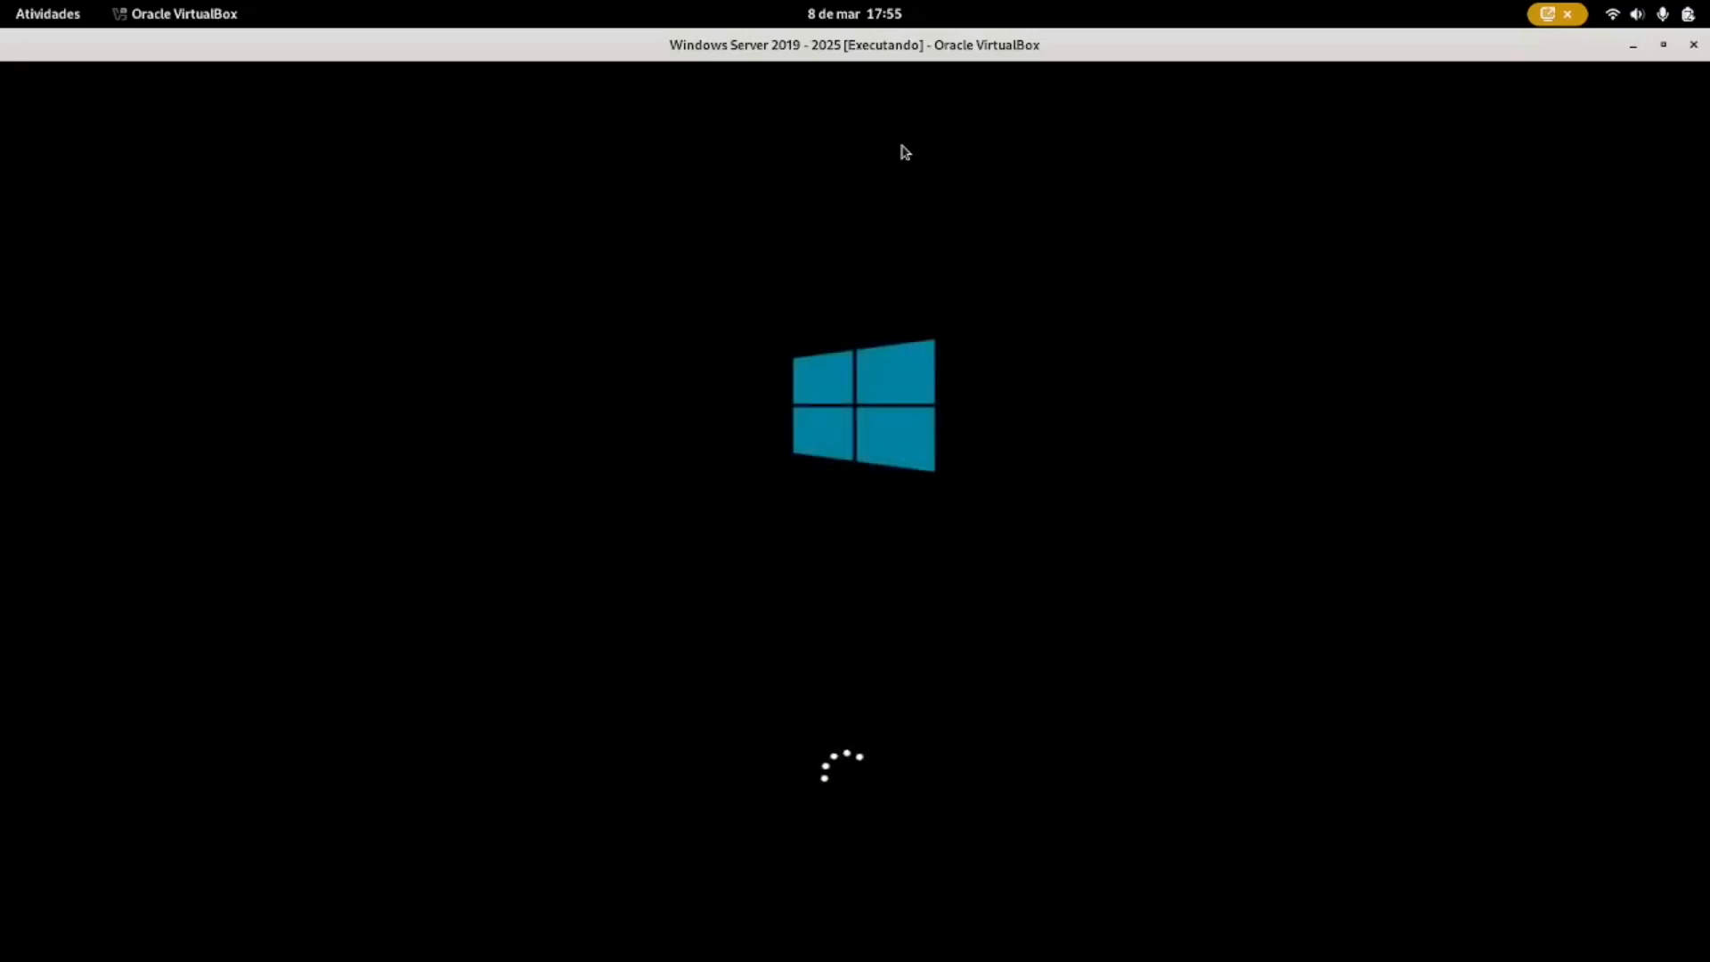
# - Return the virtual machine from scaled mode to windowed mode and remove the installation disc from its virtual optical drive
pyautogui.hotkey('ctrl', 'f')
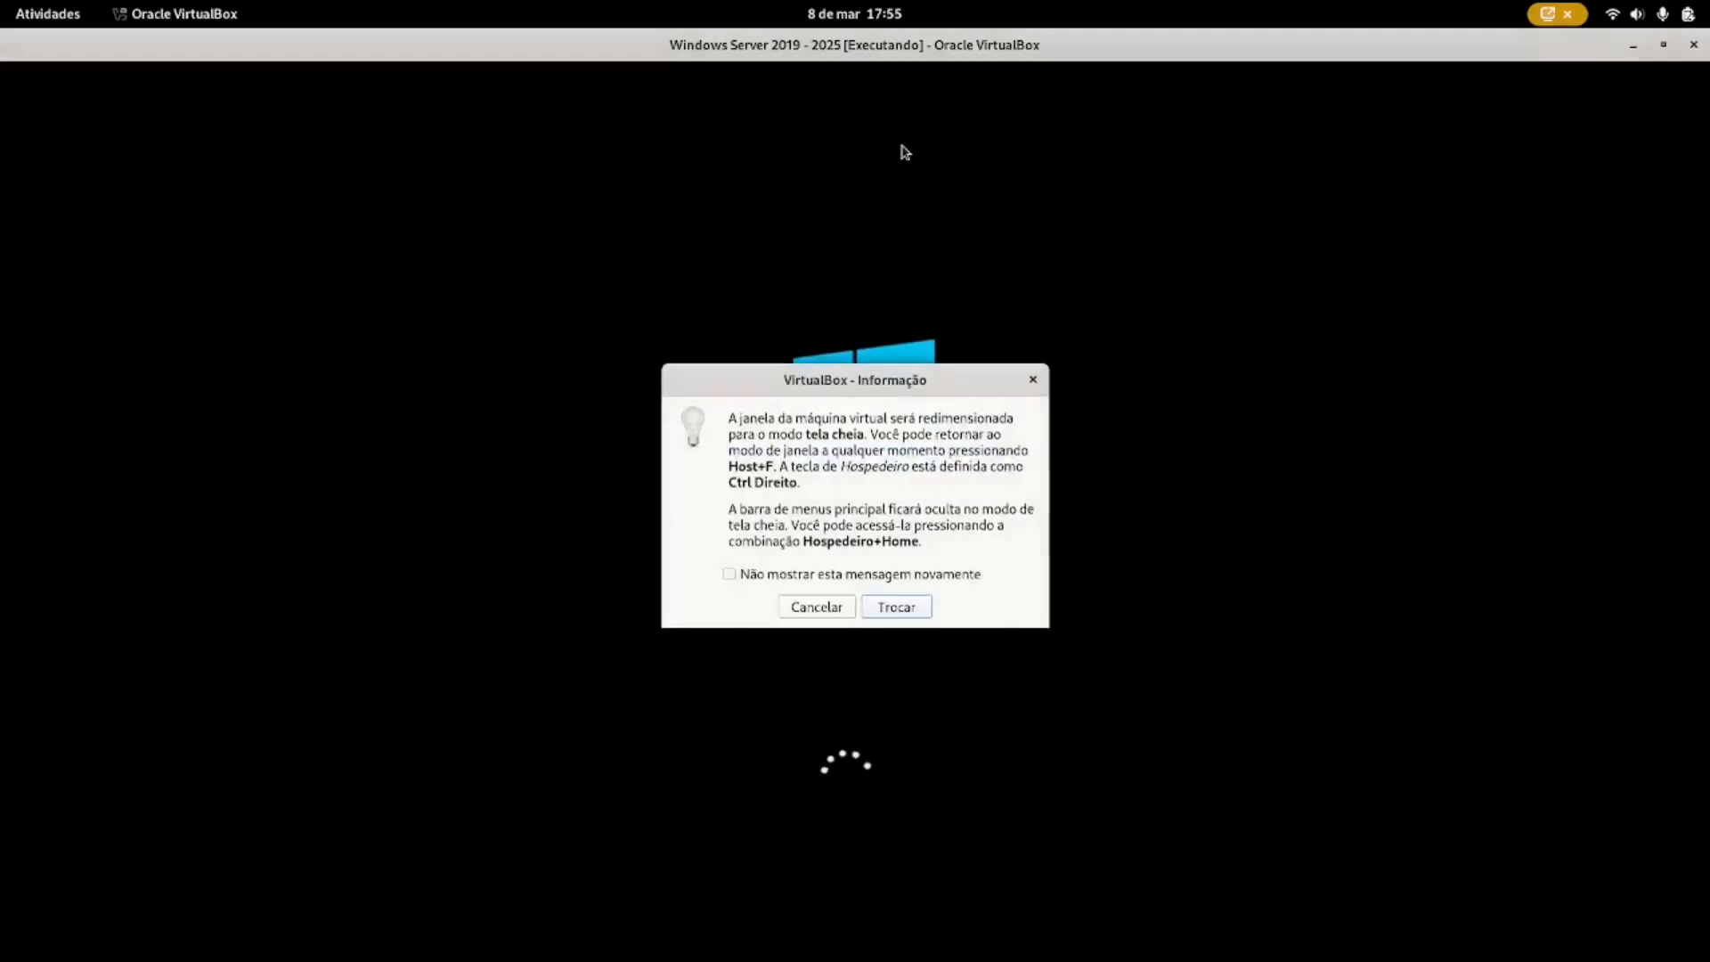
pyautogui.press('Return')
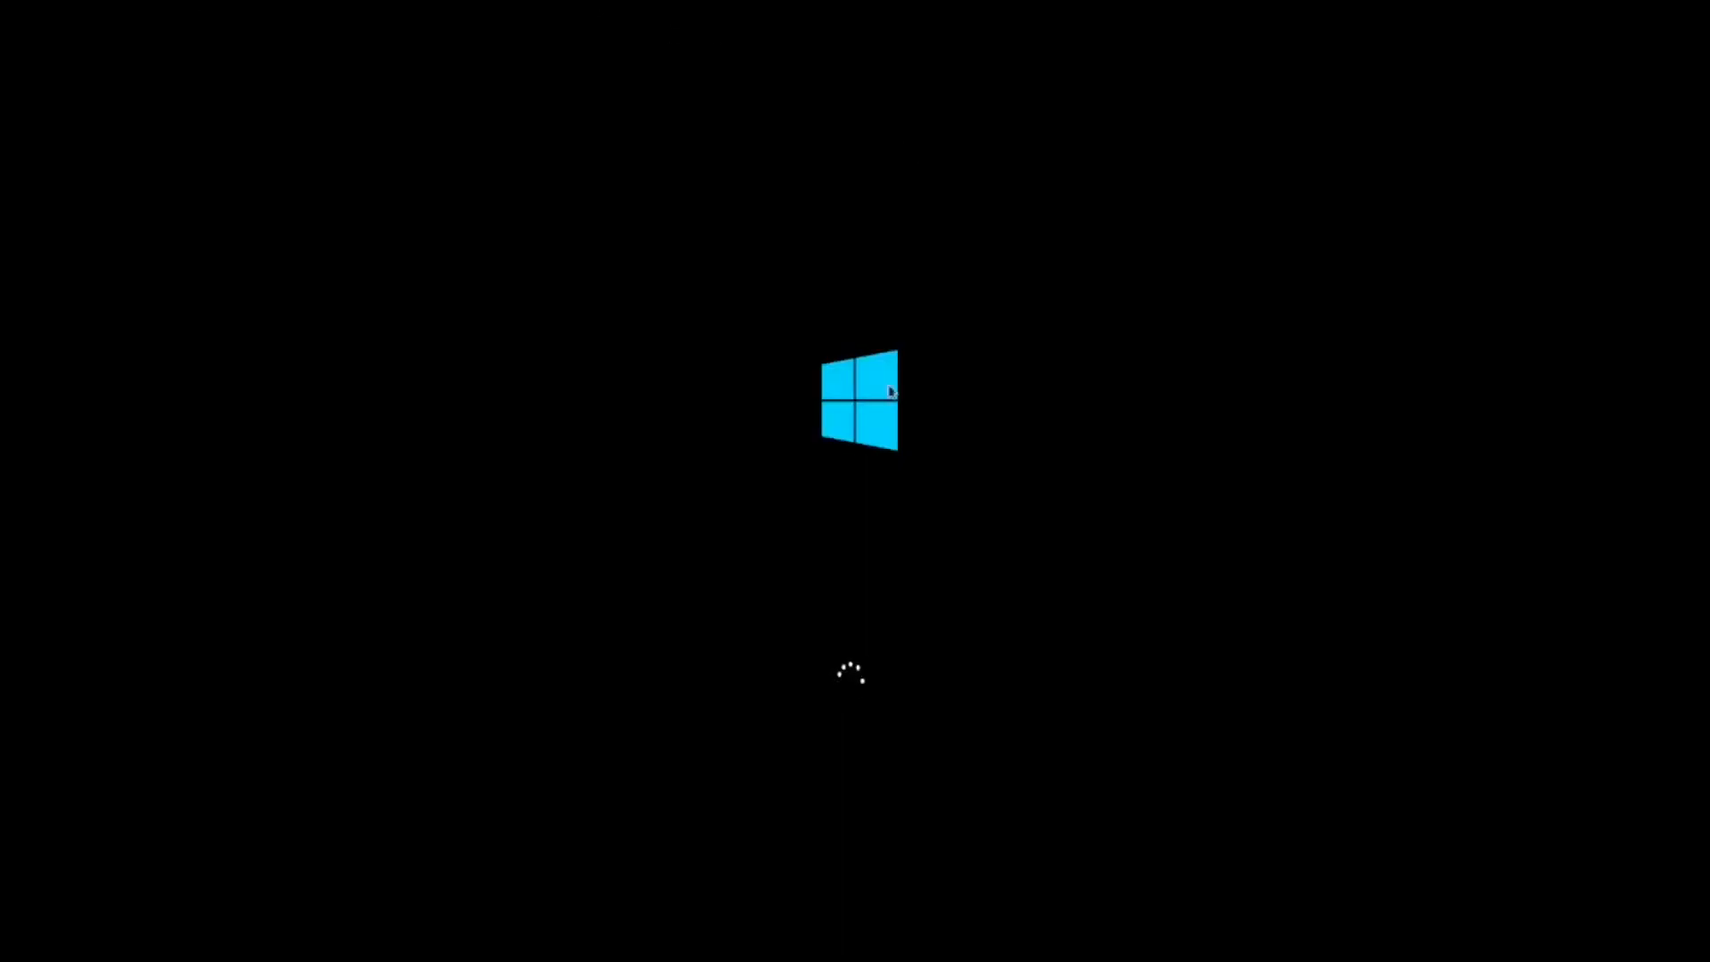
pyautogui.hotkey('ctrl', 'f')
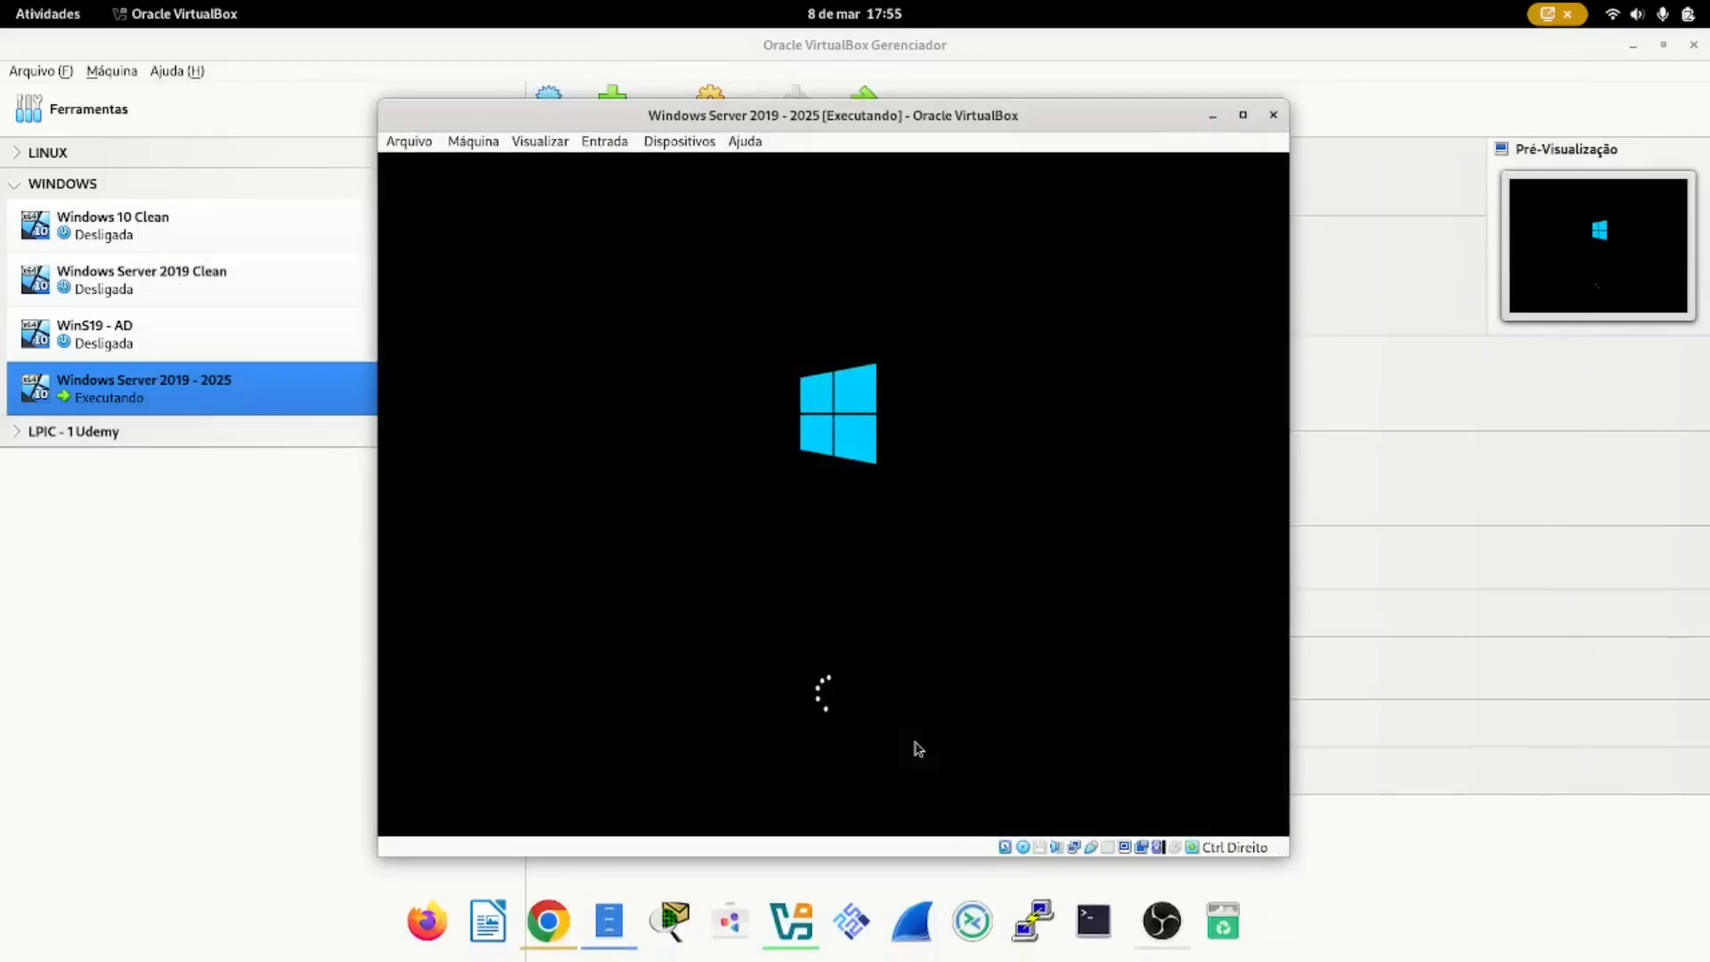
pyautogui.click(683, 143)
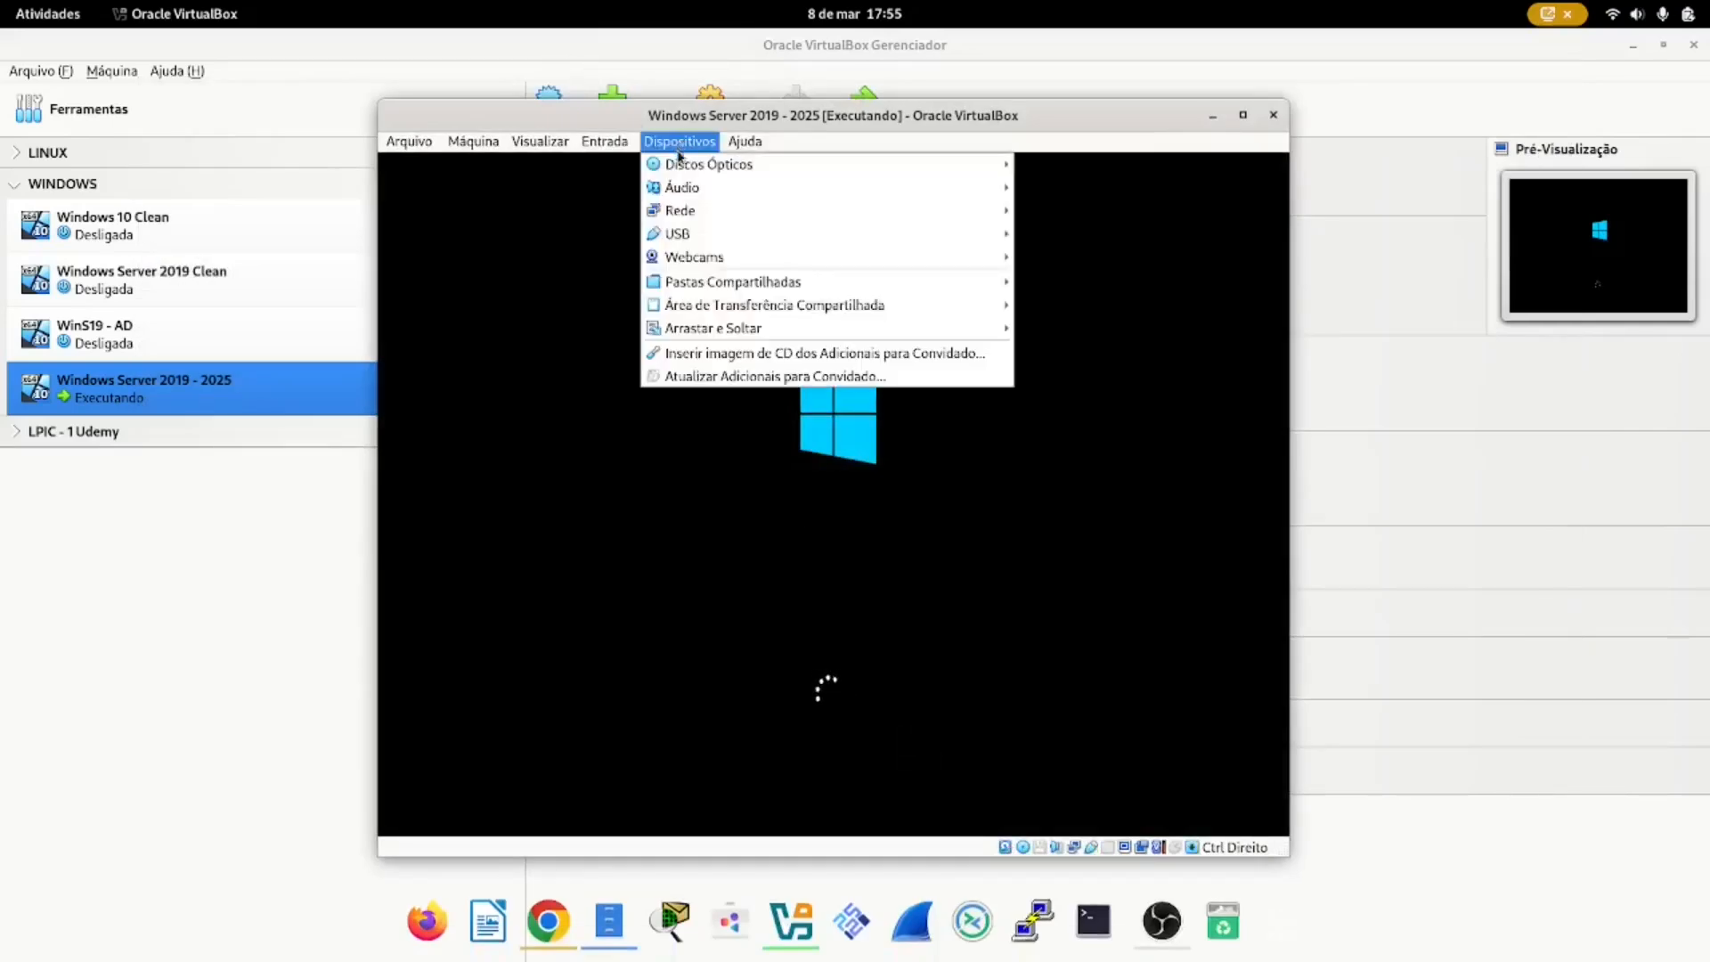
pyautogui.moveTo(859, 164)
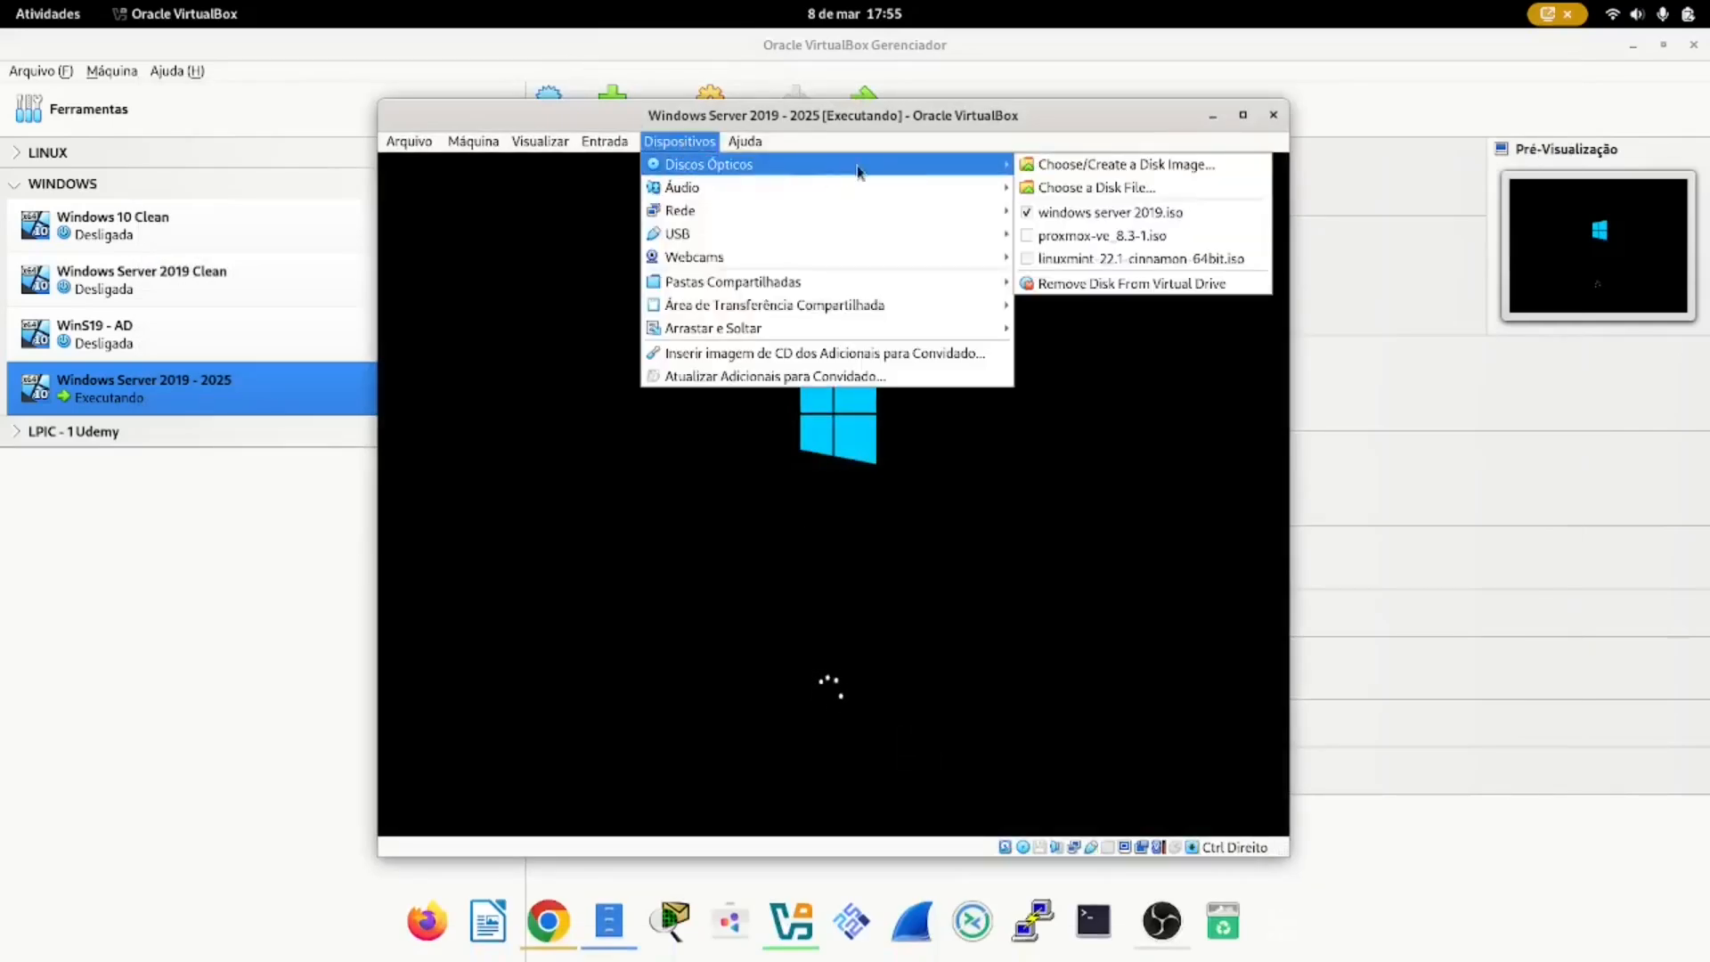
pyautogui.click(1078, 285)
# - Switch the virtual machine's display back to scaled mode and accept the mode change
pyautogui.click(538, 144)
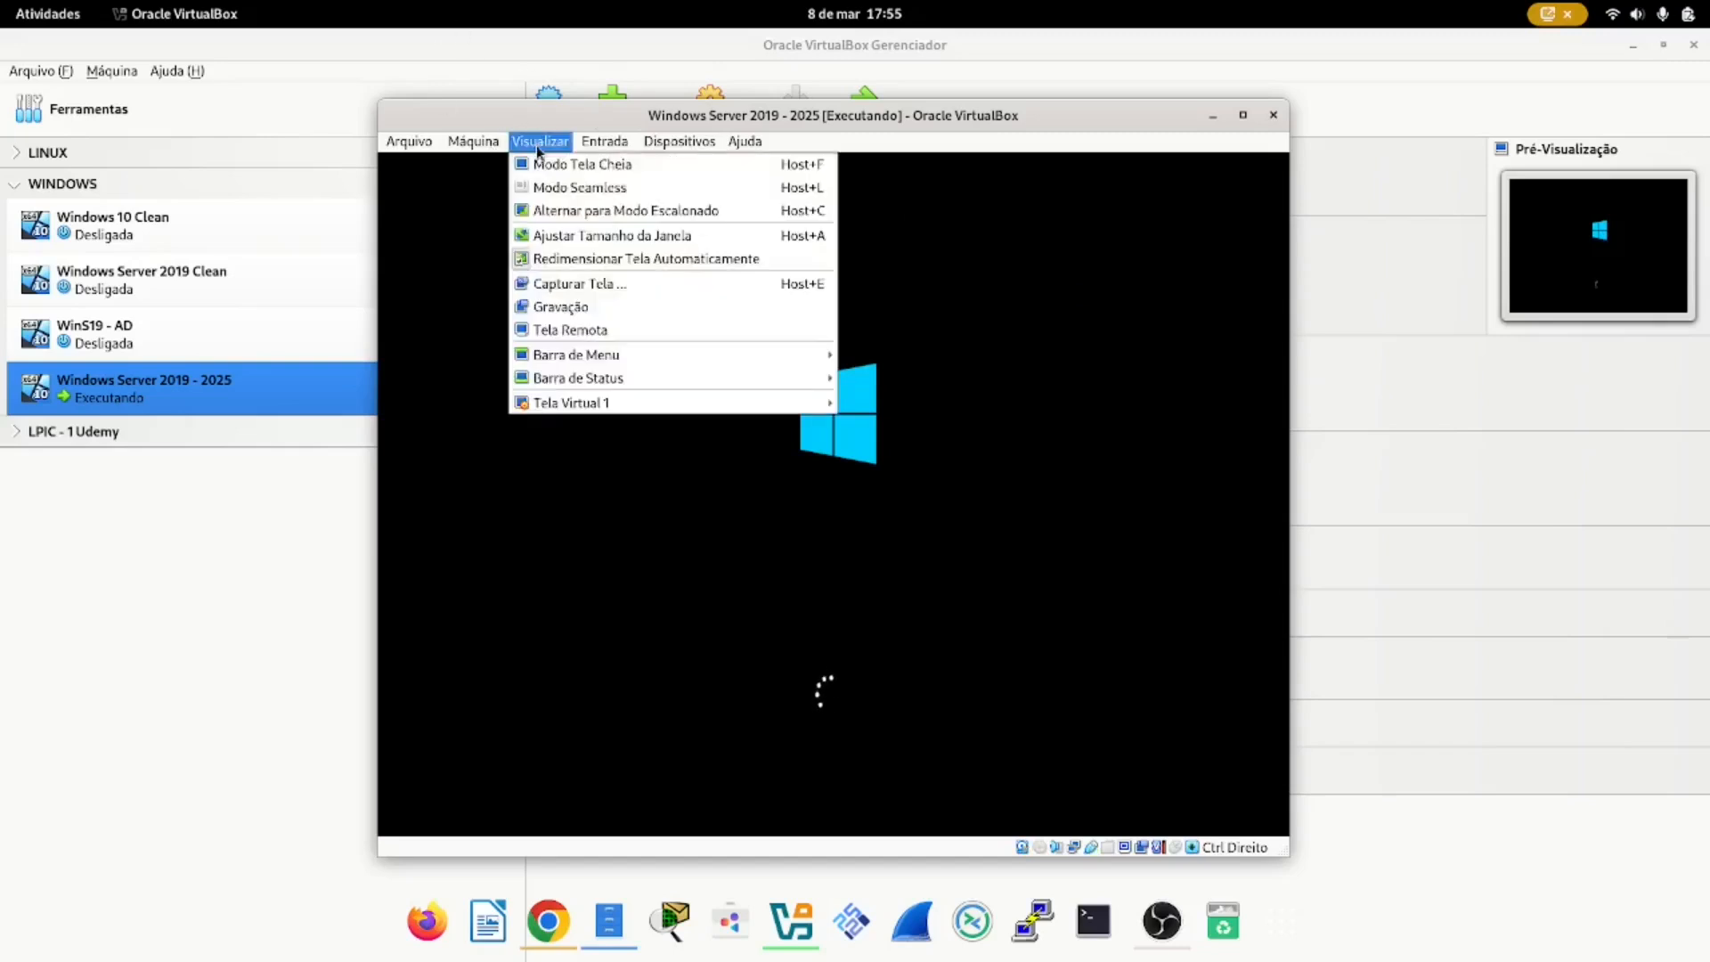
pyautogui.click(573, 211)
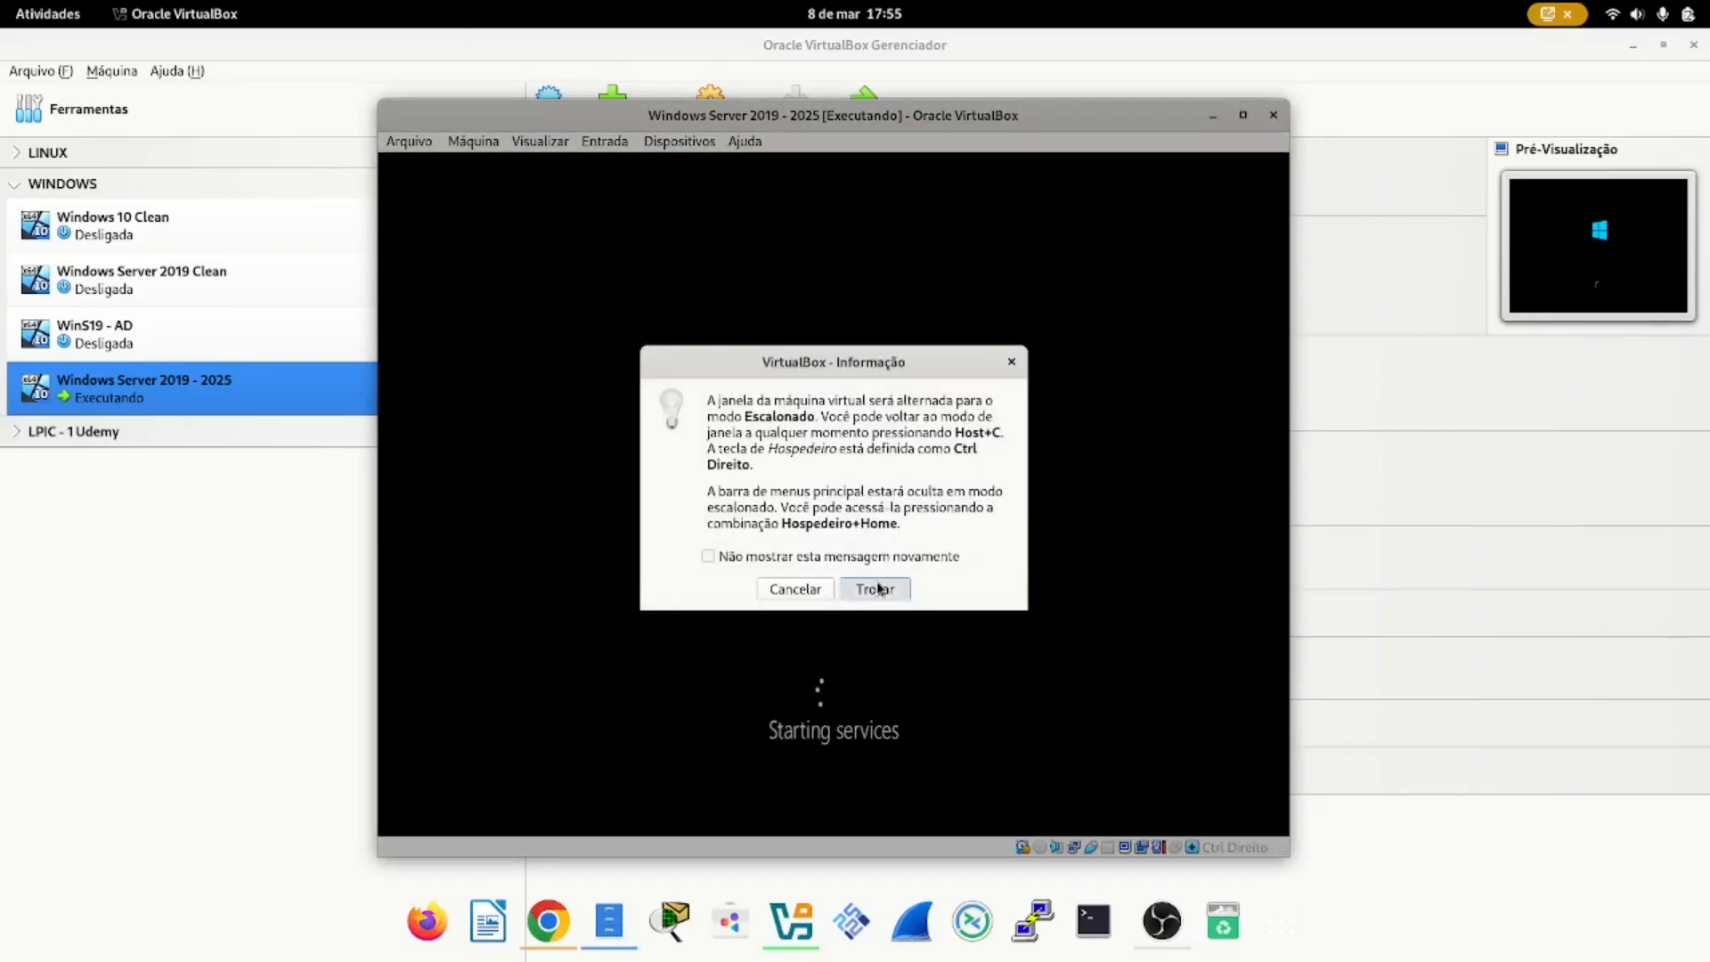
pyautogui.click(878, 589)
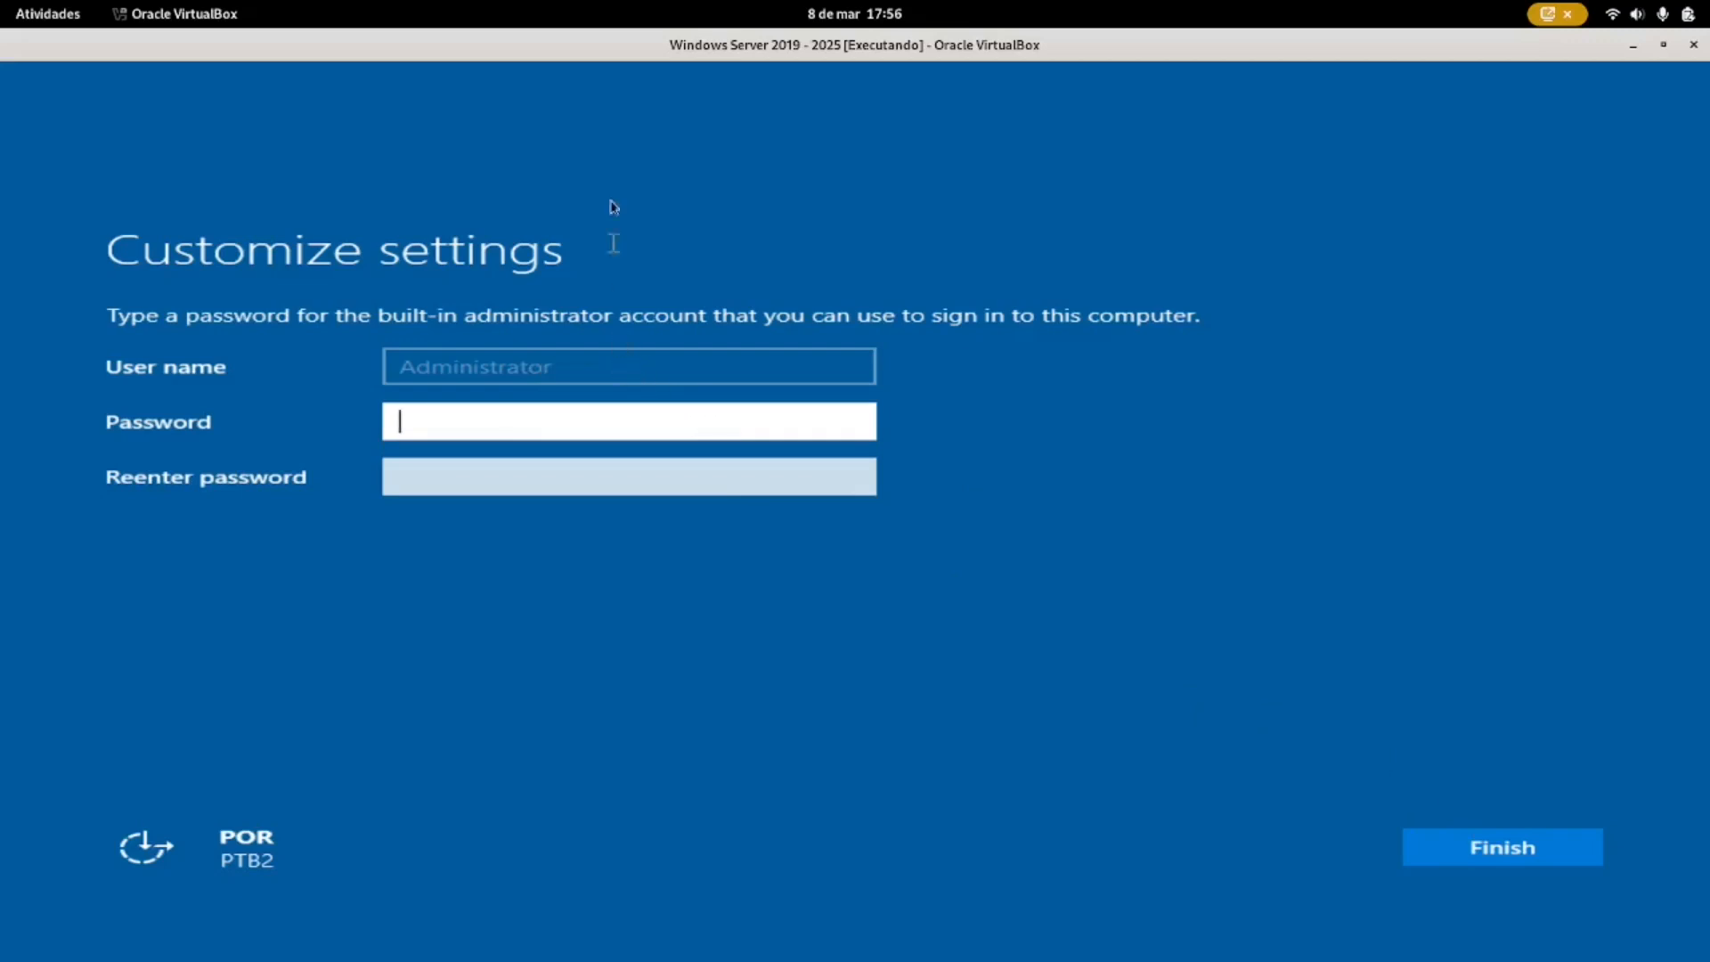
# - Enter and re-enter the password for the built-in administrator account and finish customizing the settings
pyautogui.write('•')
pyautogui.write('••••••••••')
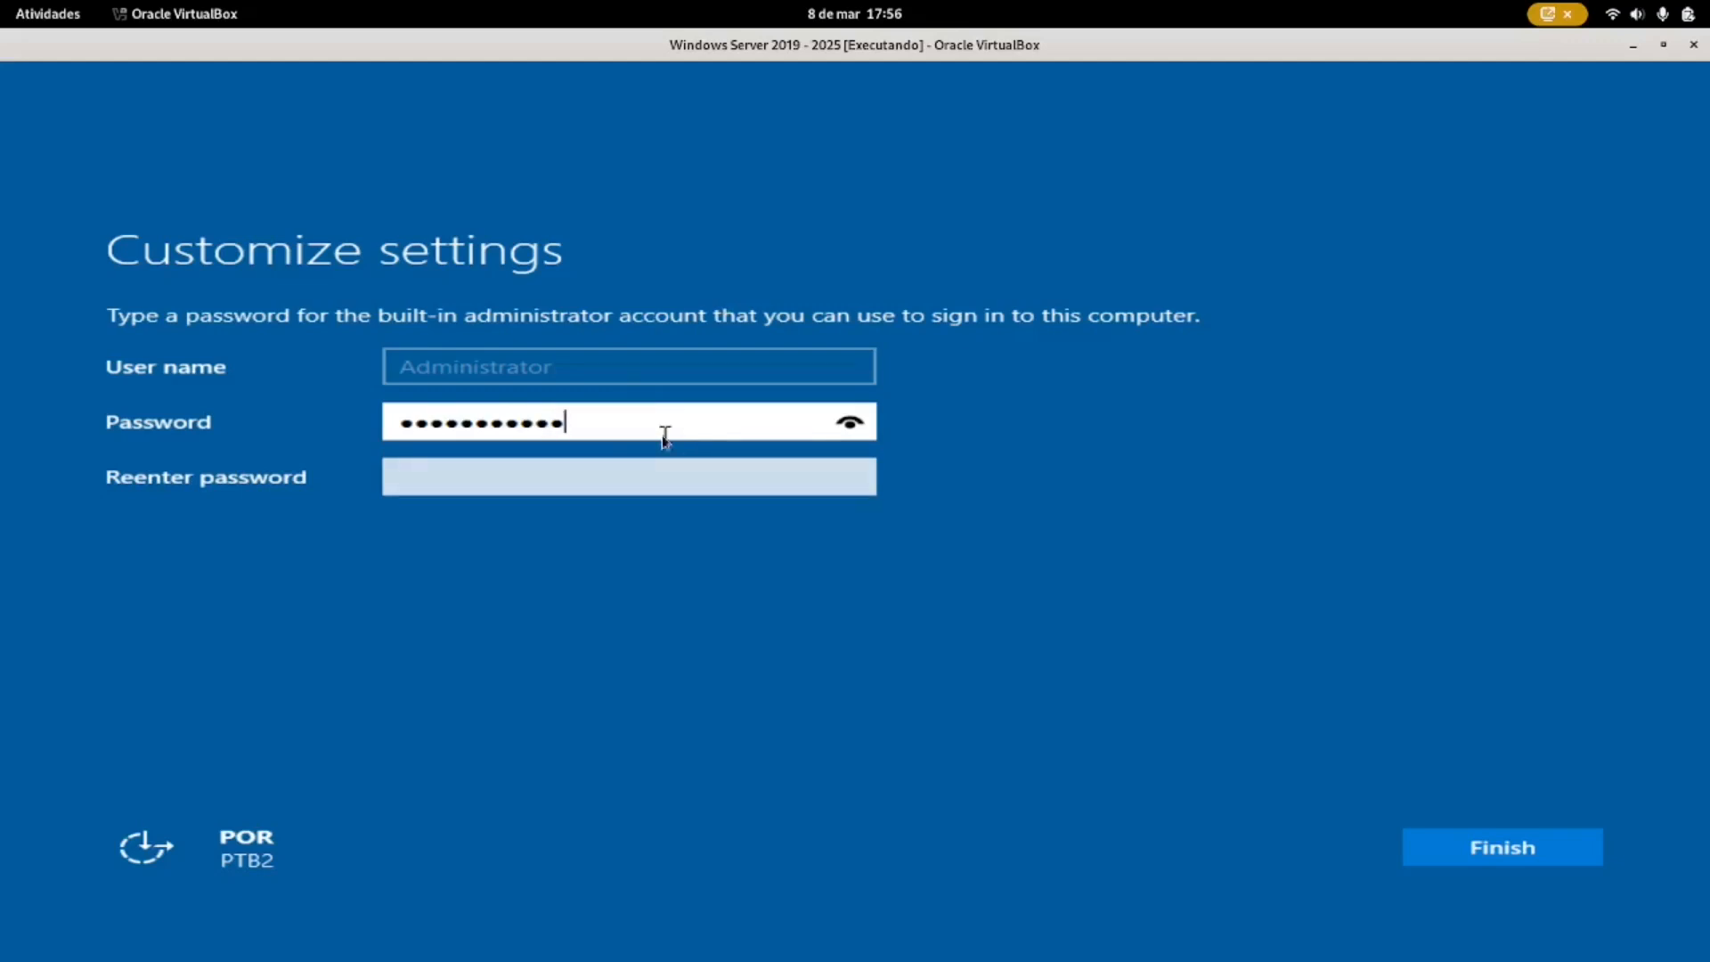
pyautogui.press('Tab')
pyautogui.write('••••••••••')
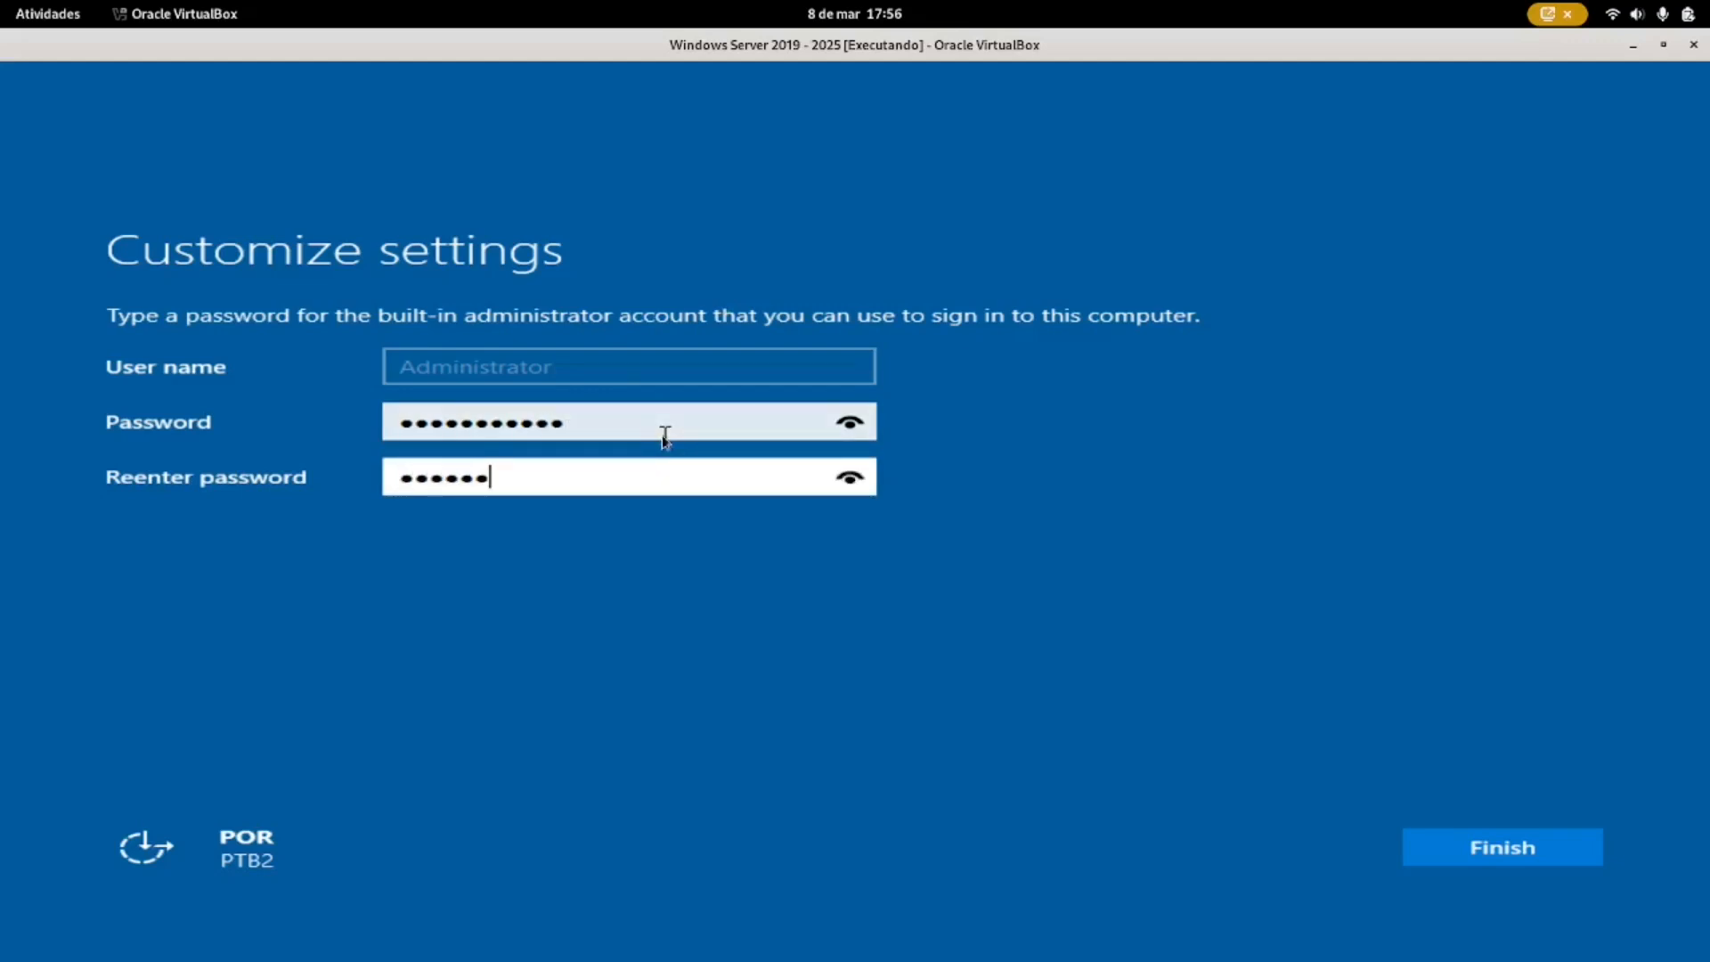
pyautogui.write('•')
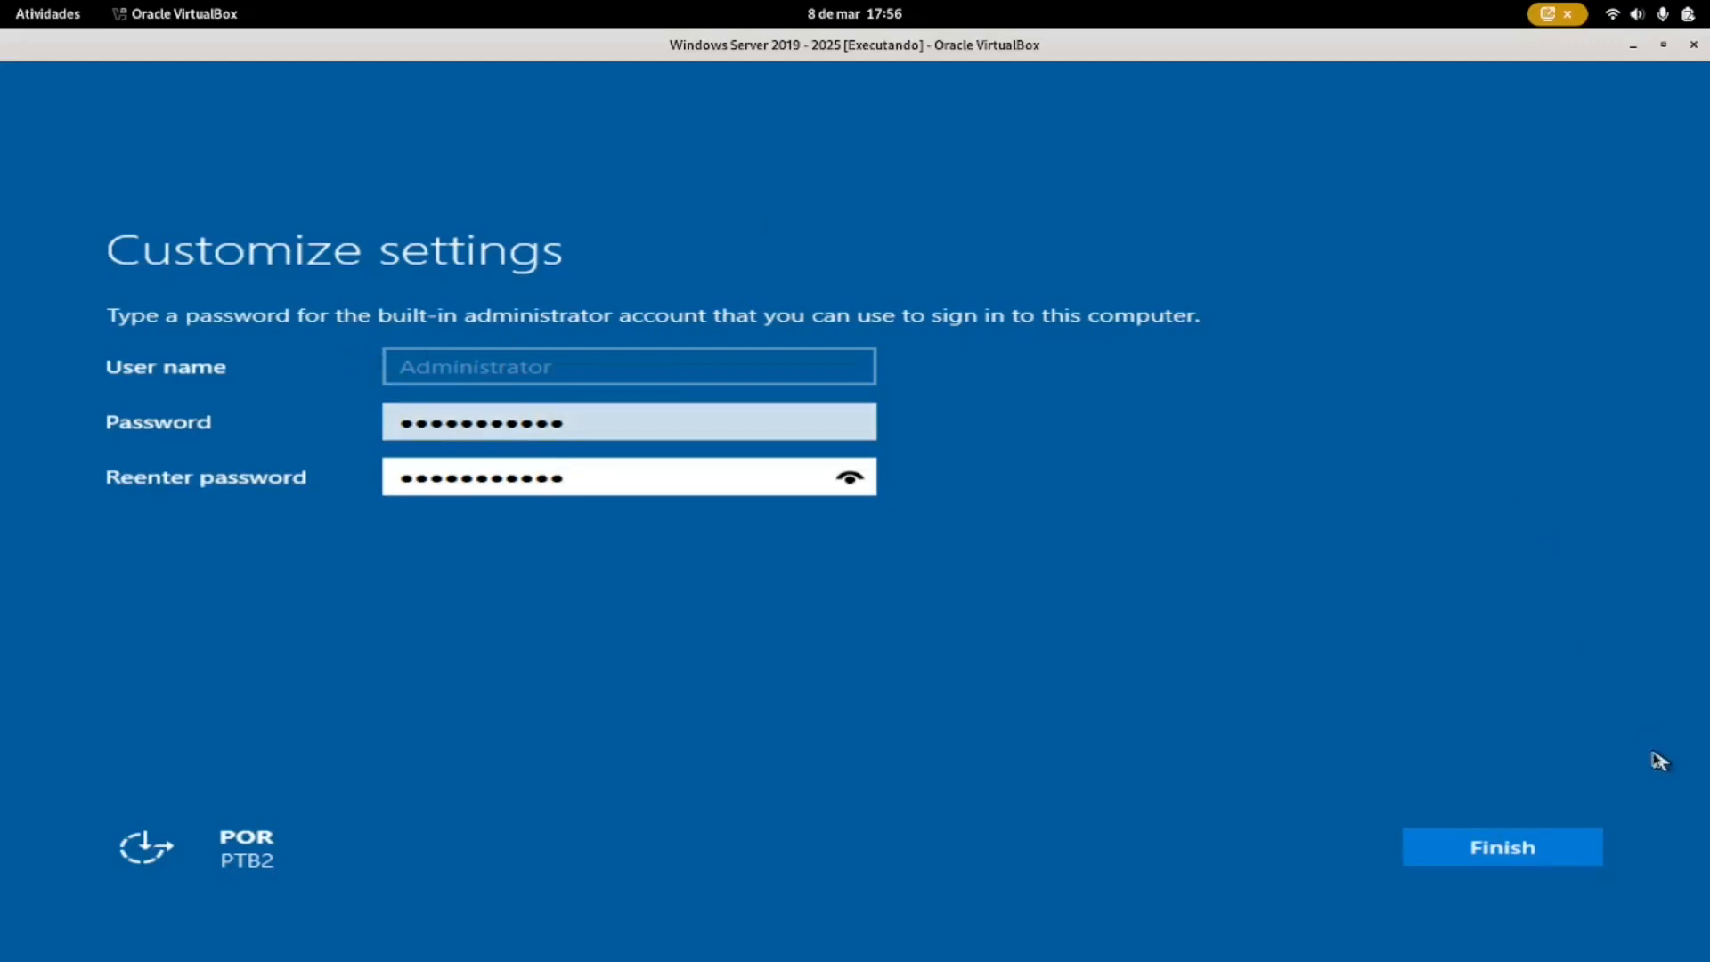
pyautogui.click(1550, 858)
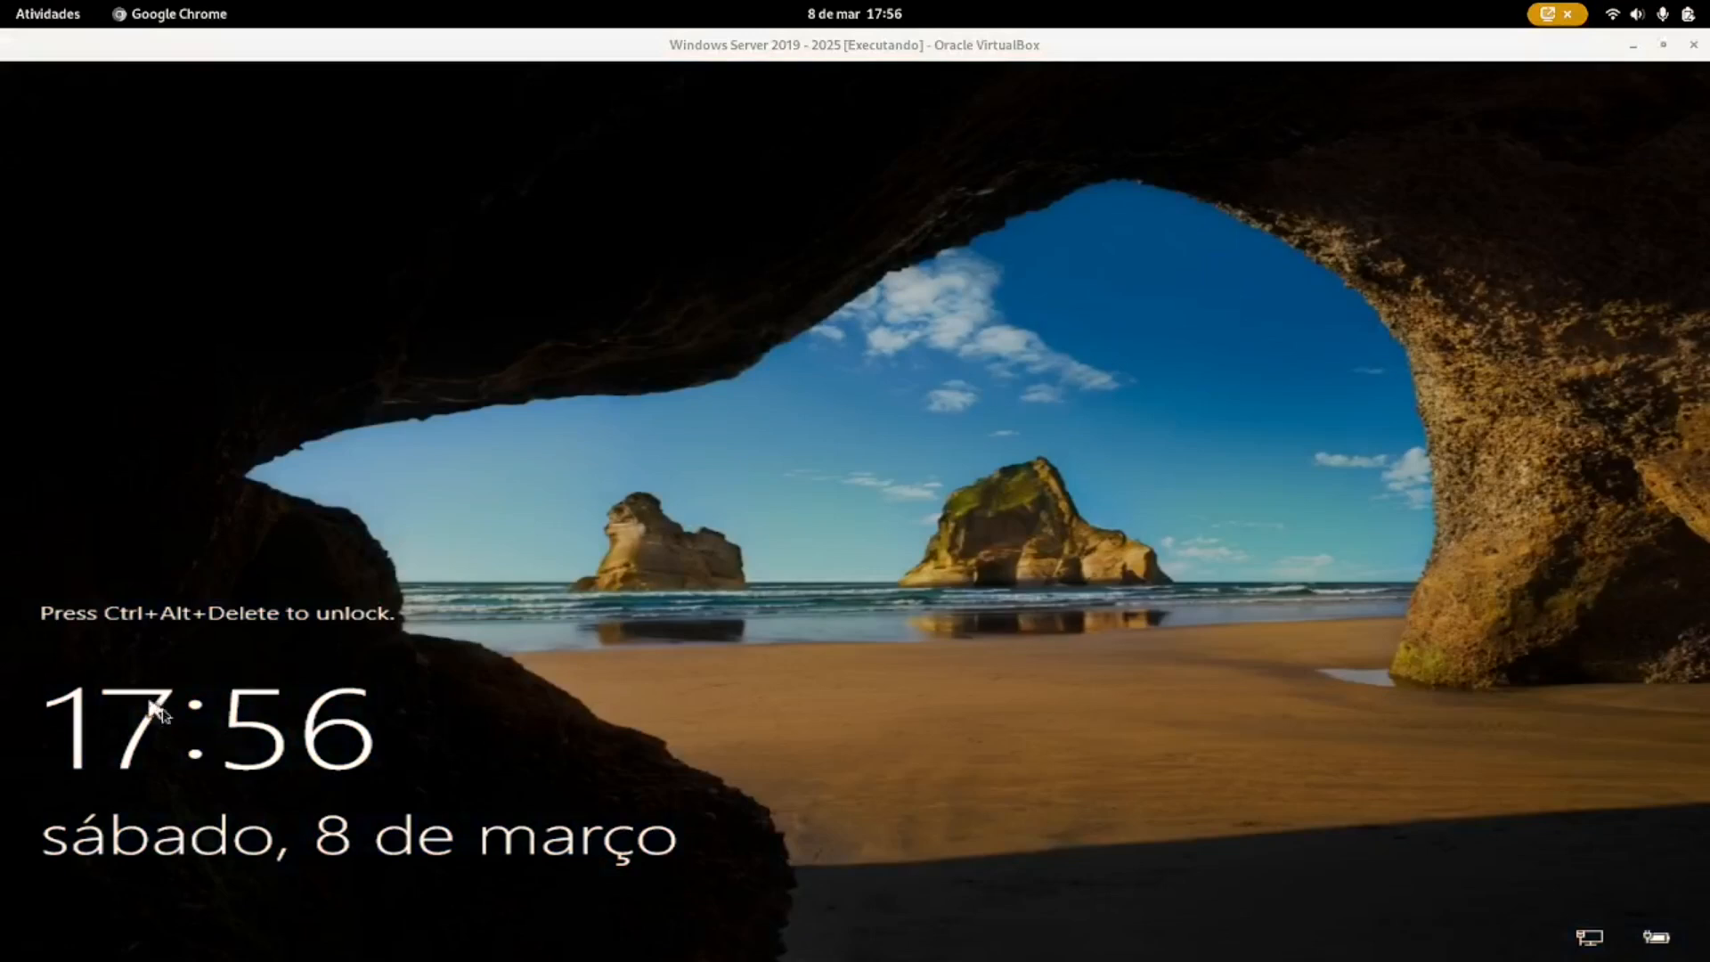
# - Unlock the Windows Server lock screen and sign in as Administrator with the account password
pyautogui.click(990, 527)
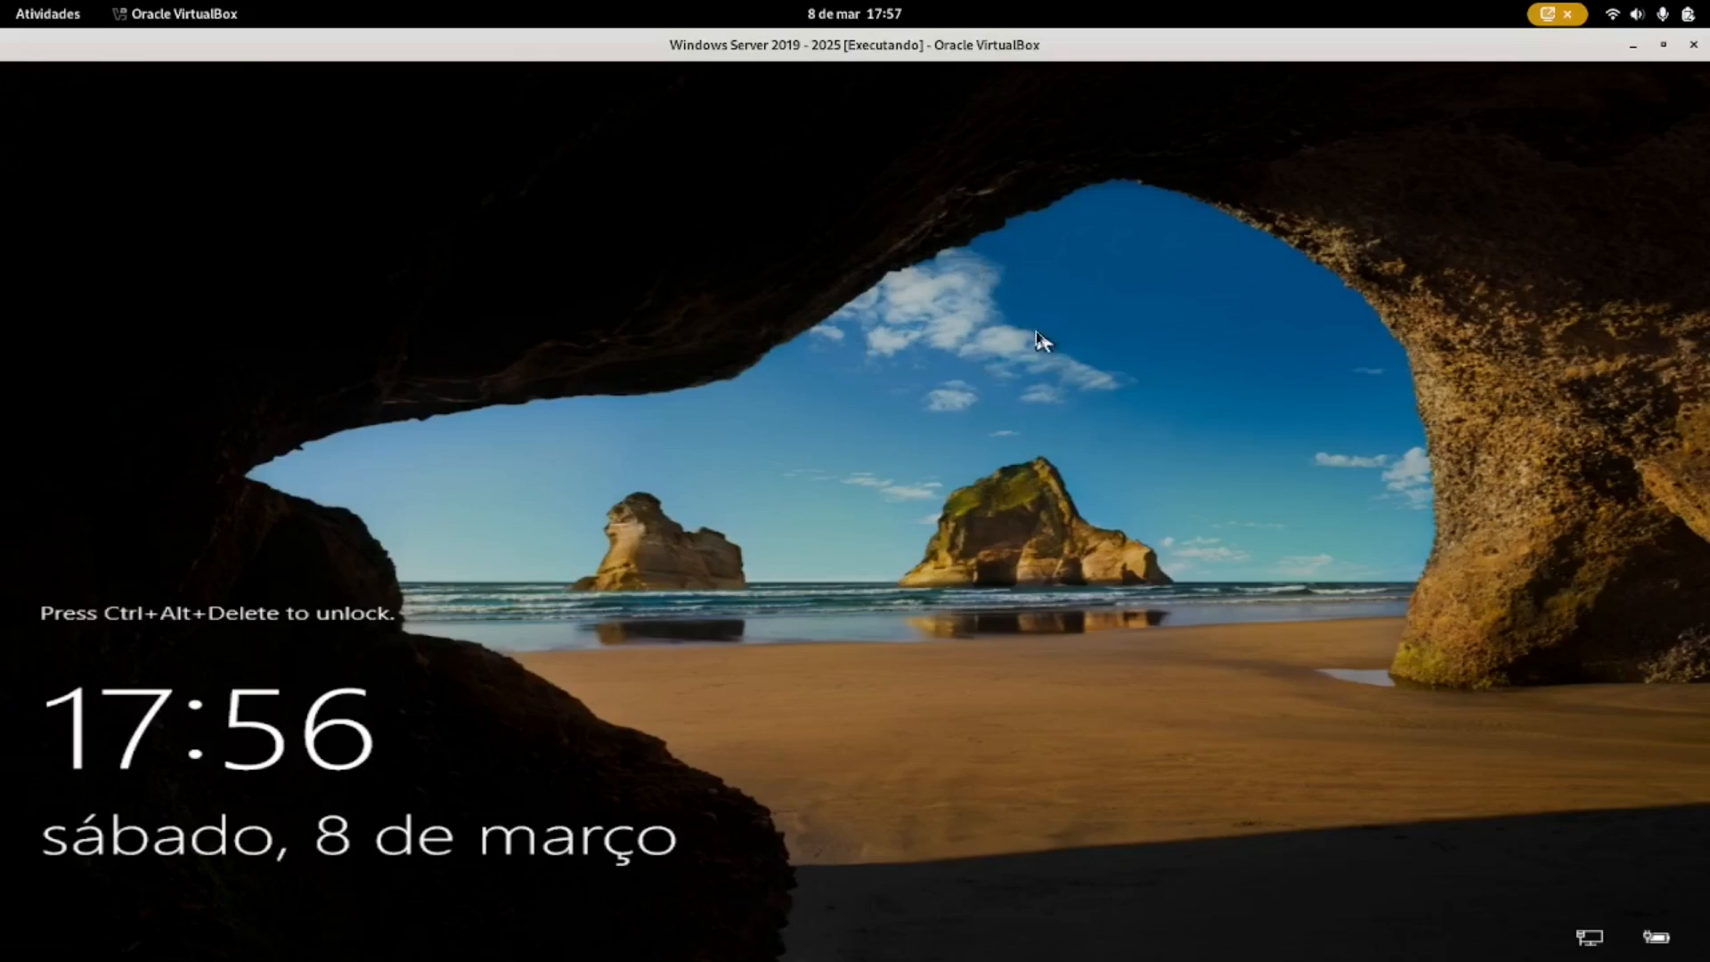
pyautogui.click(1131, 925)
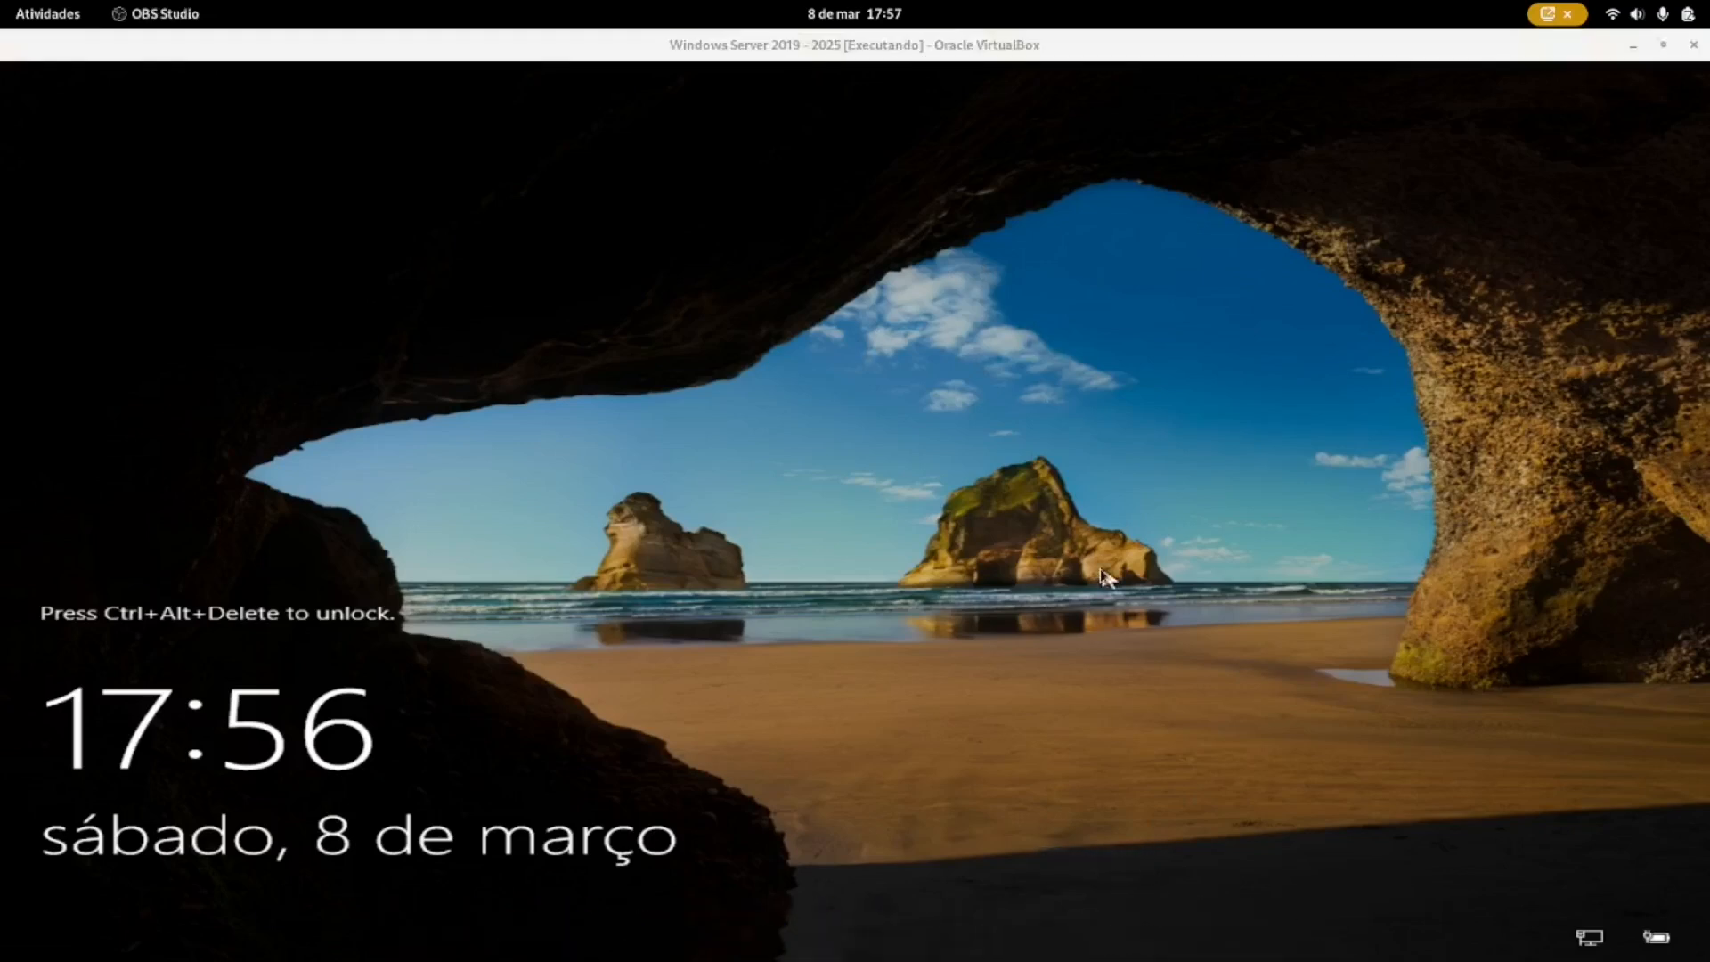
pyautogui.click(989, 556)
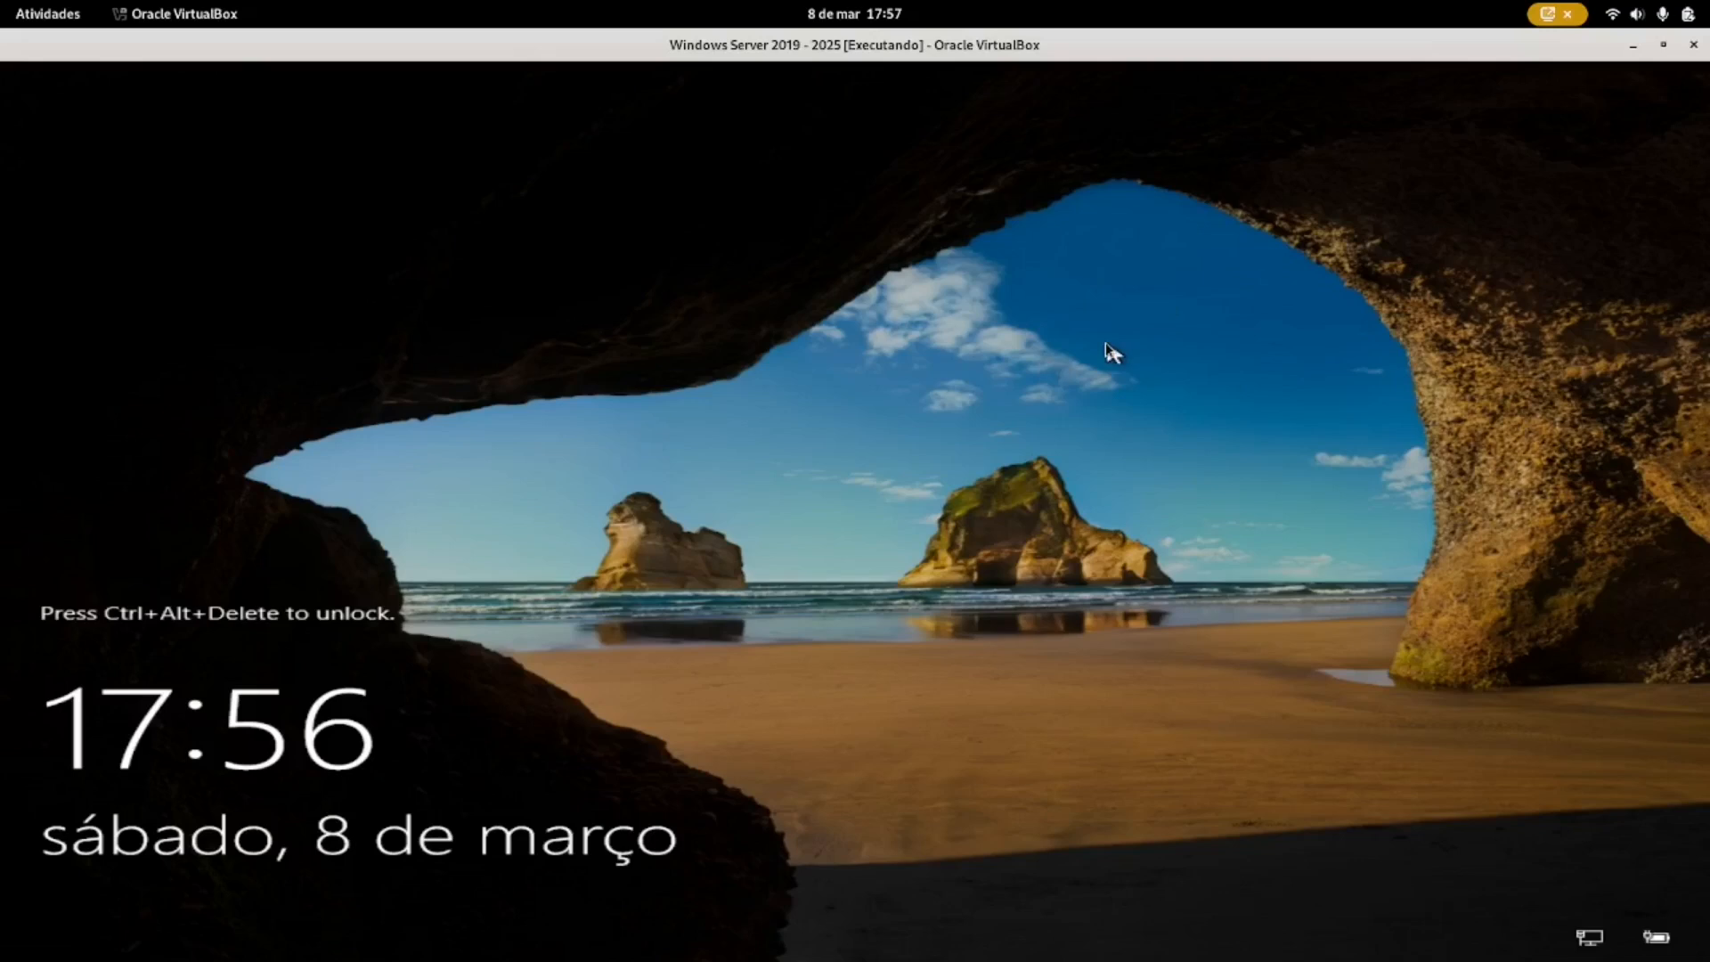
pyautogui.hotkey('ctrl', 'alt', 'Delete')
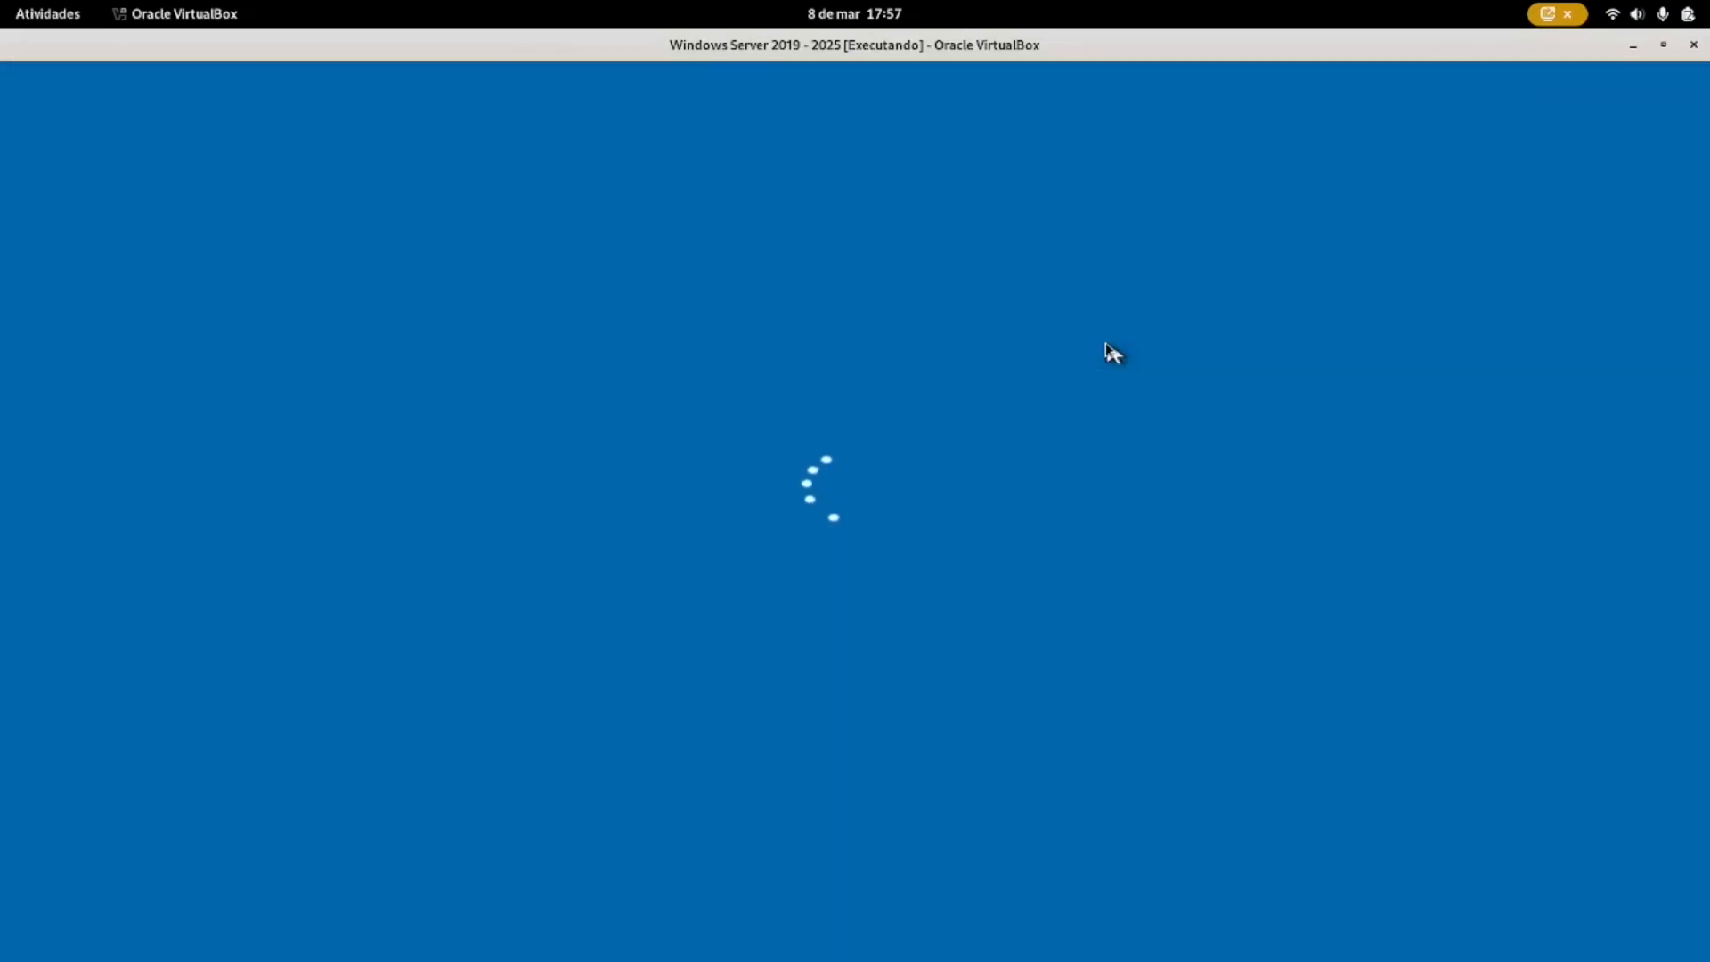
pyautogui.write('***********')
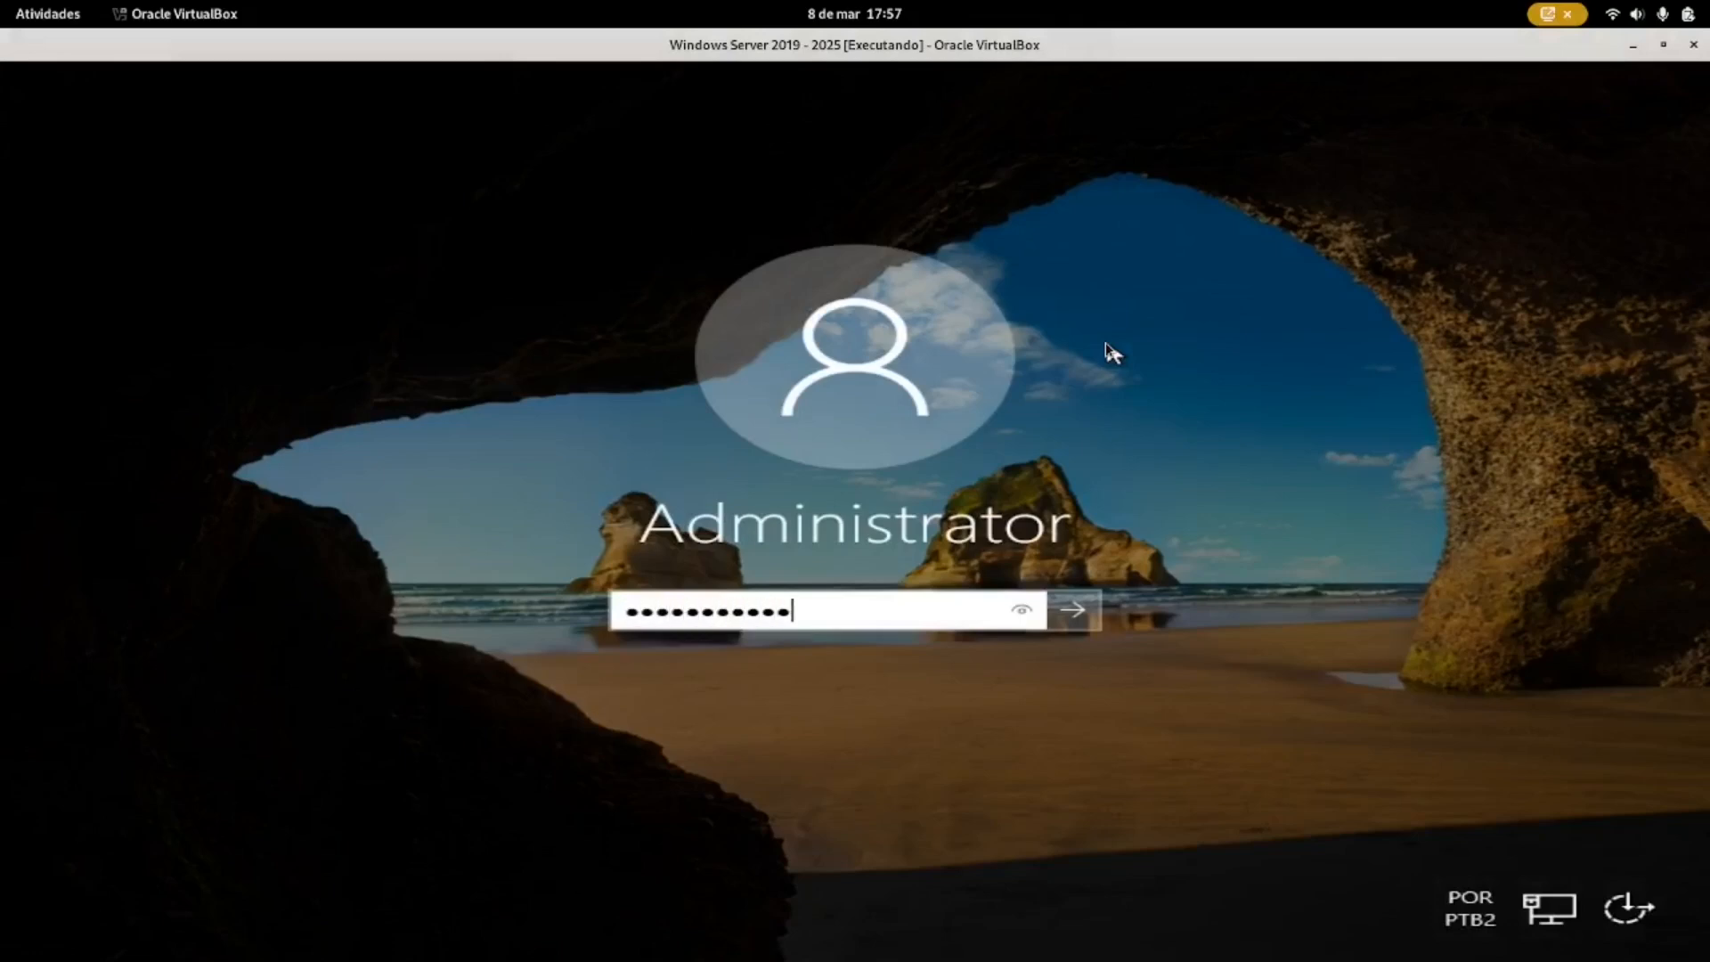
pyautogui.press('Return')
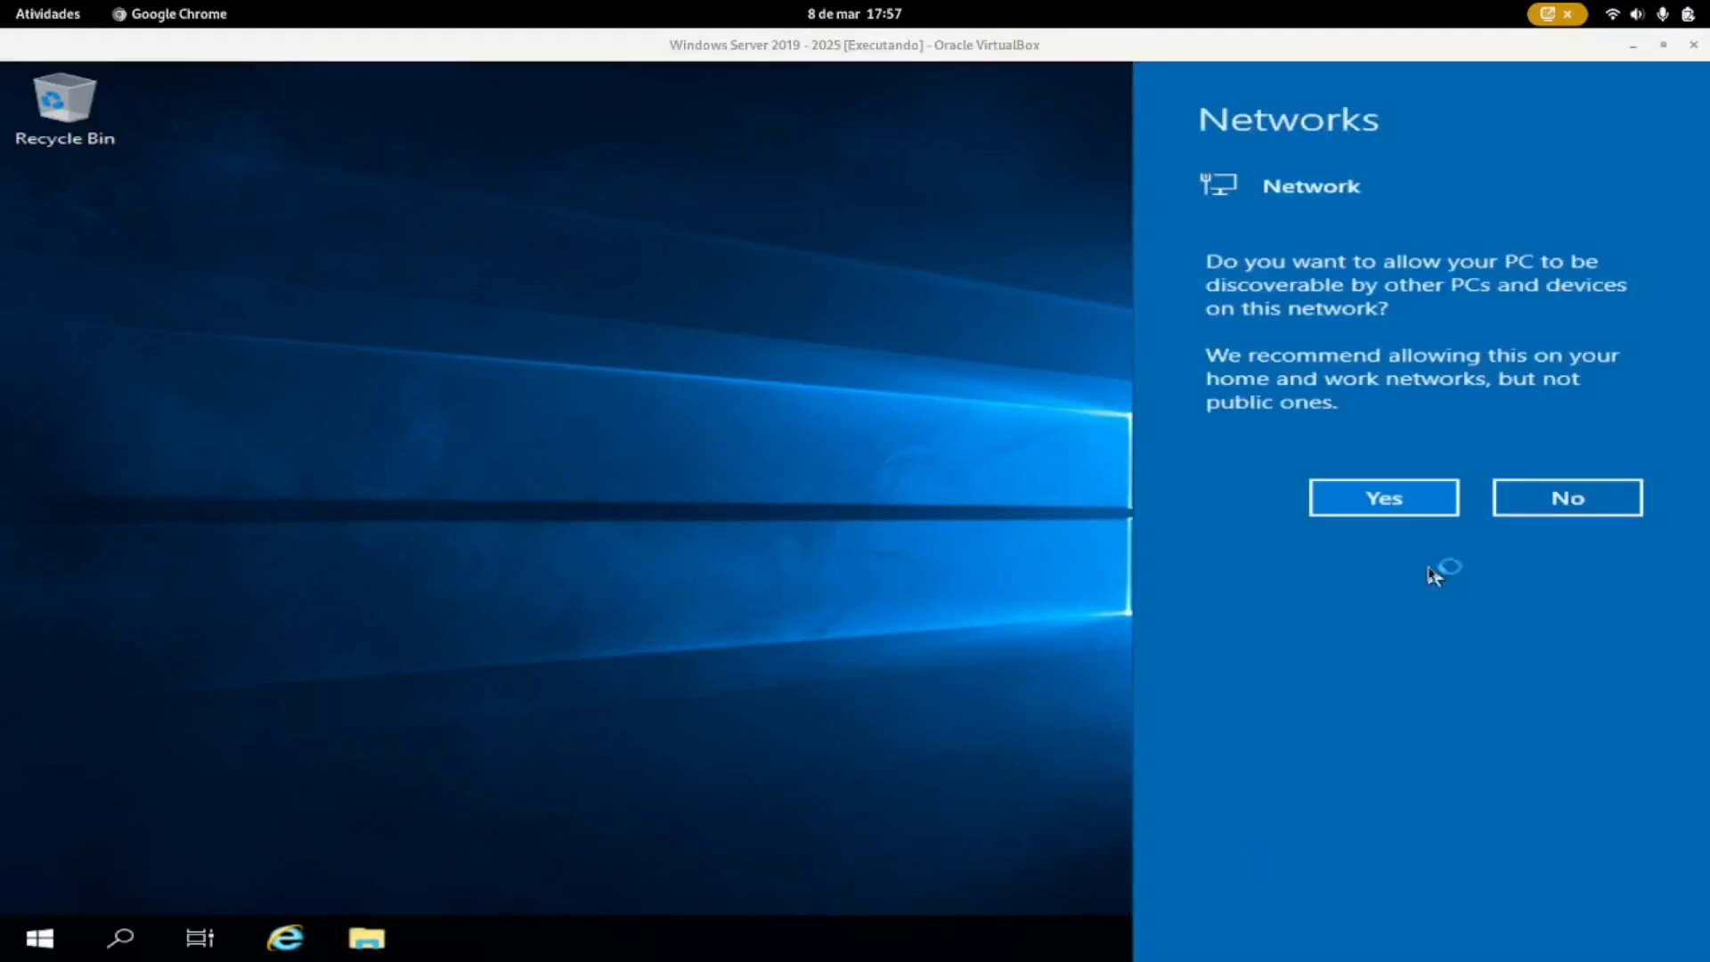
# - Allow the PC to be discoverable by other devices on the network and open Server Manager
pyautogui.click(1382, 499)
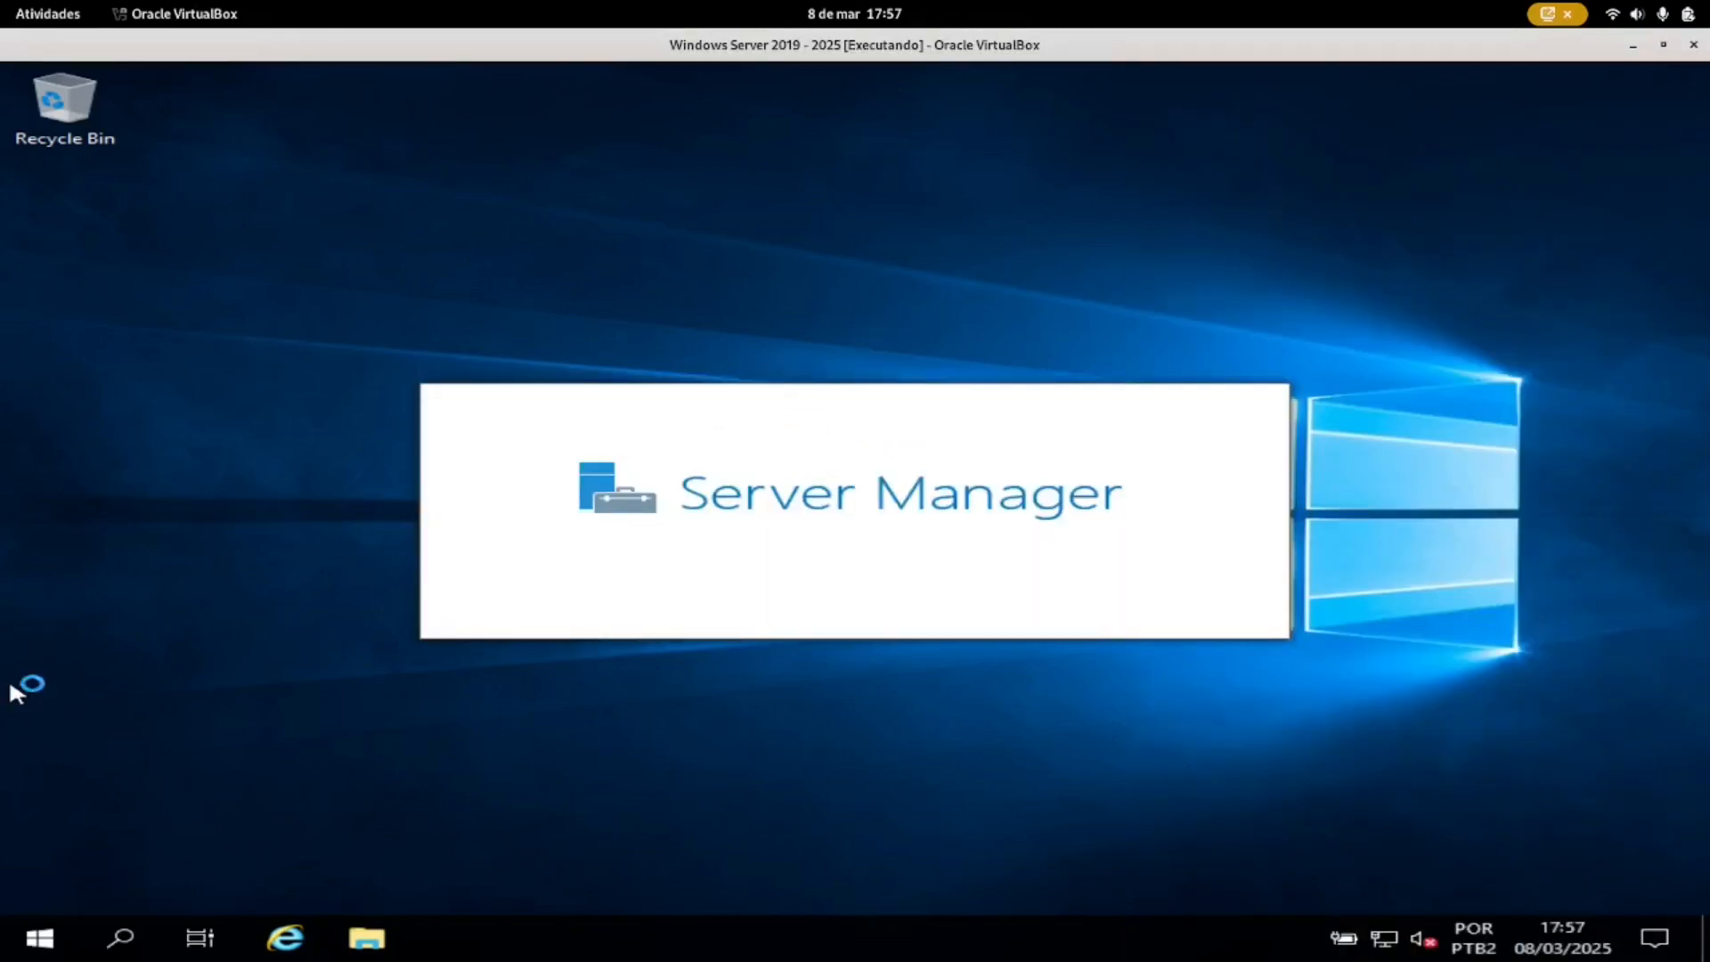
pyautogui.hotkey('alt', 'Tab')
pyautogui.hotkey('alt', 'Tab')
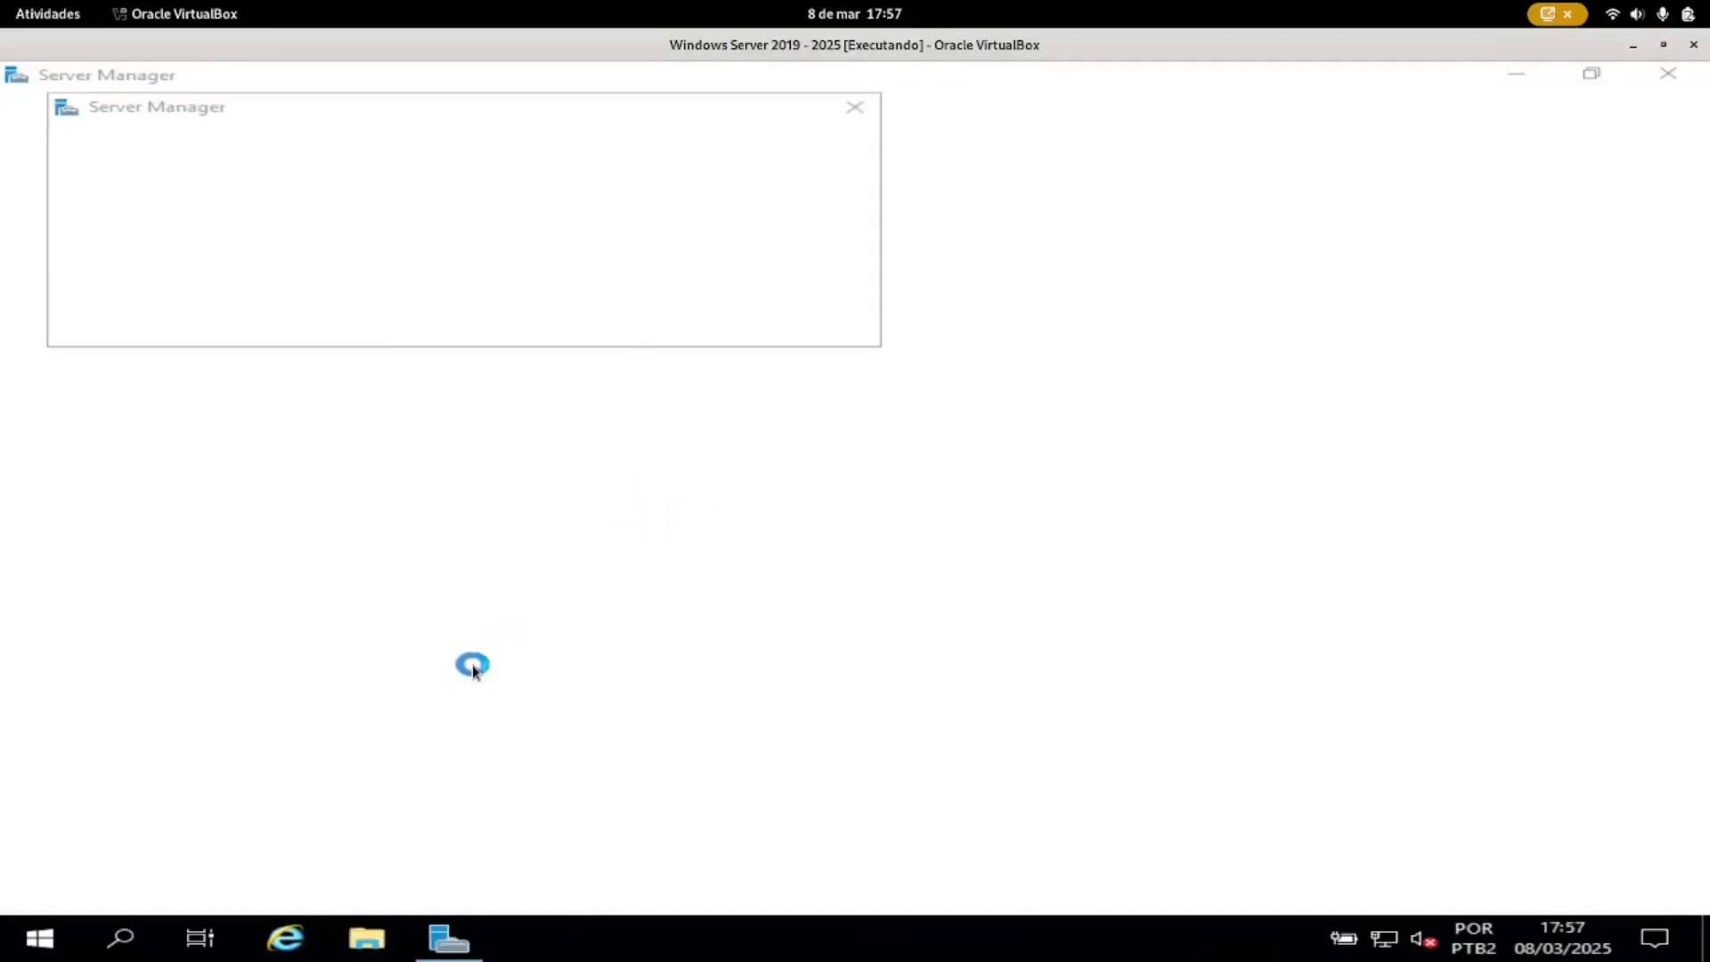
pyautogui.click(40, 939)
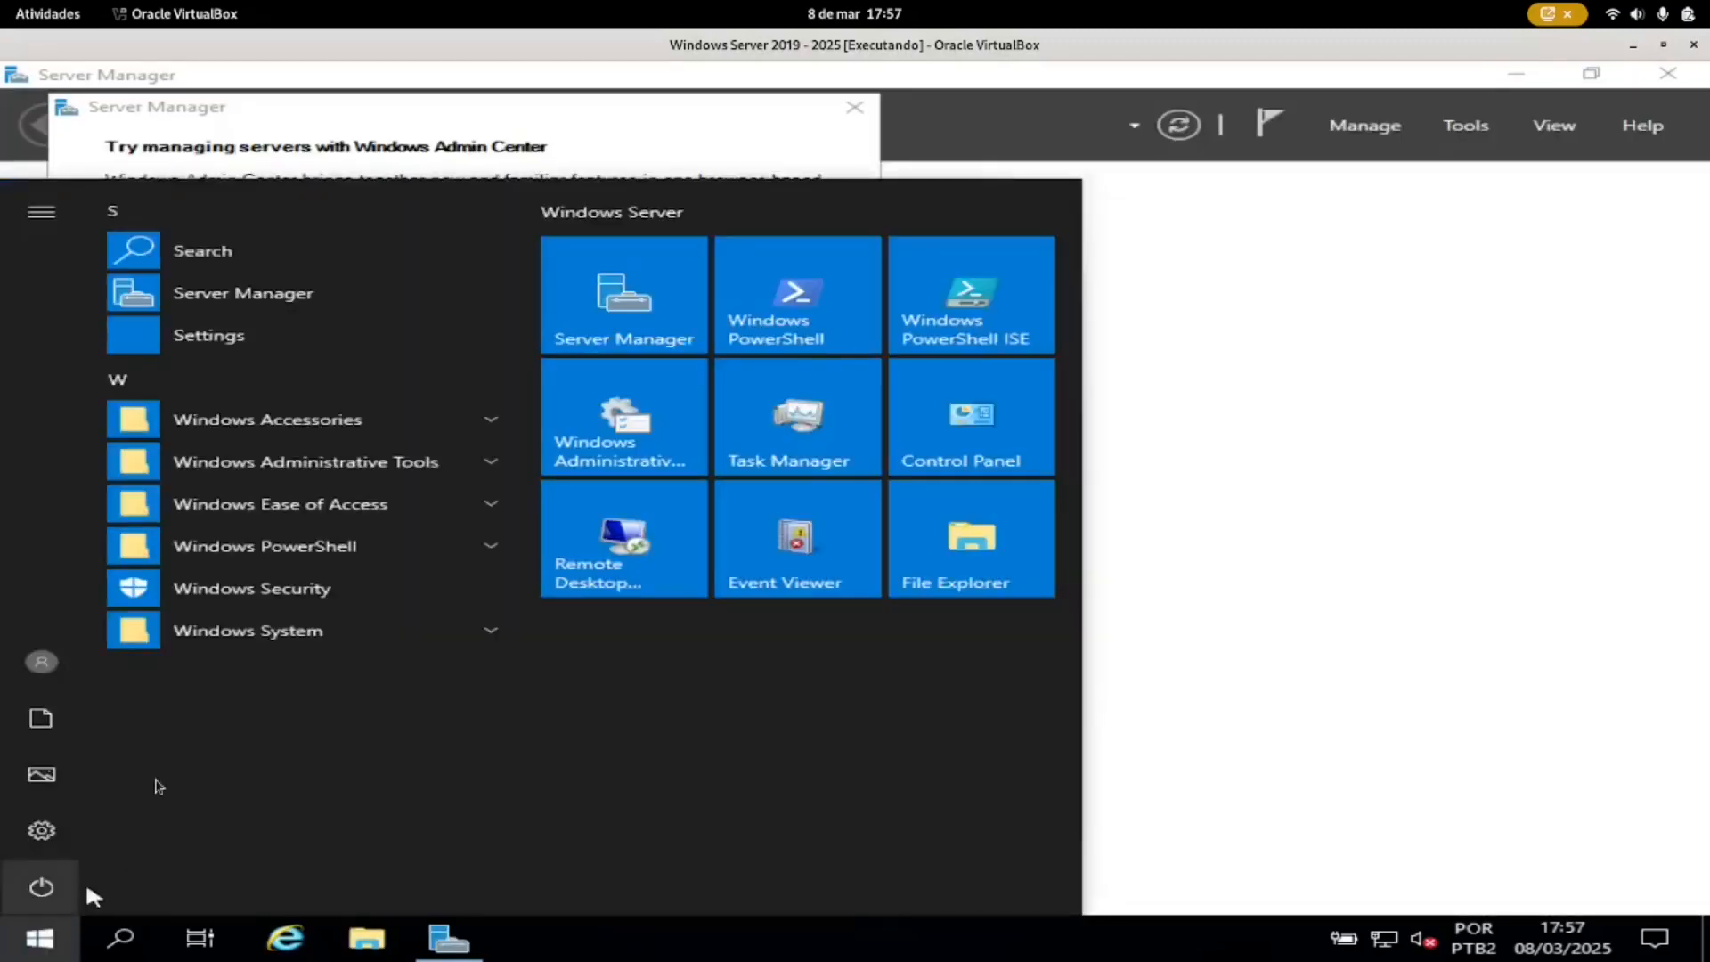
pyautogui.click(648, 319)
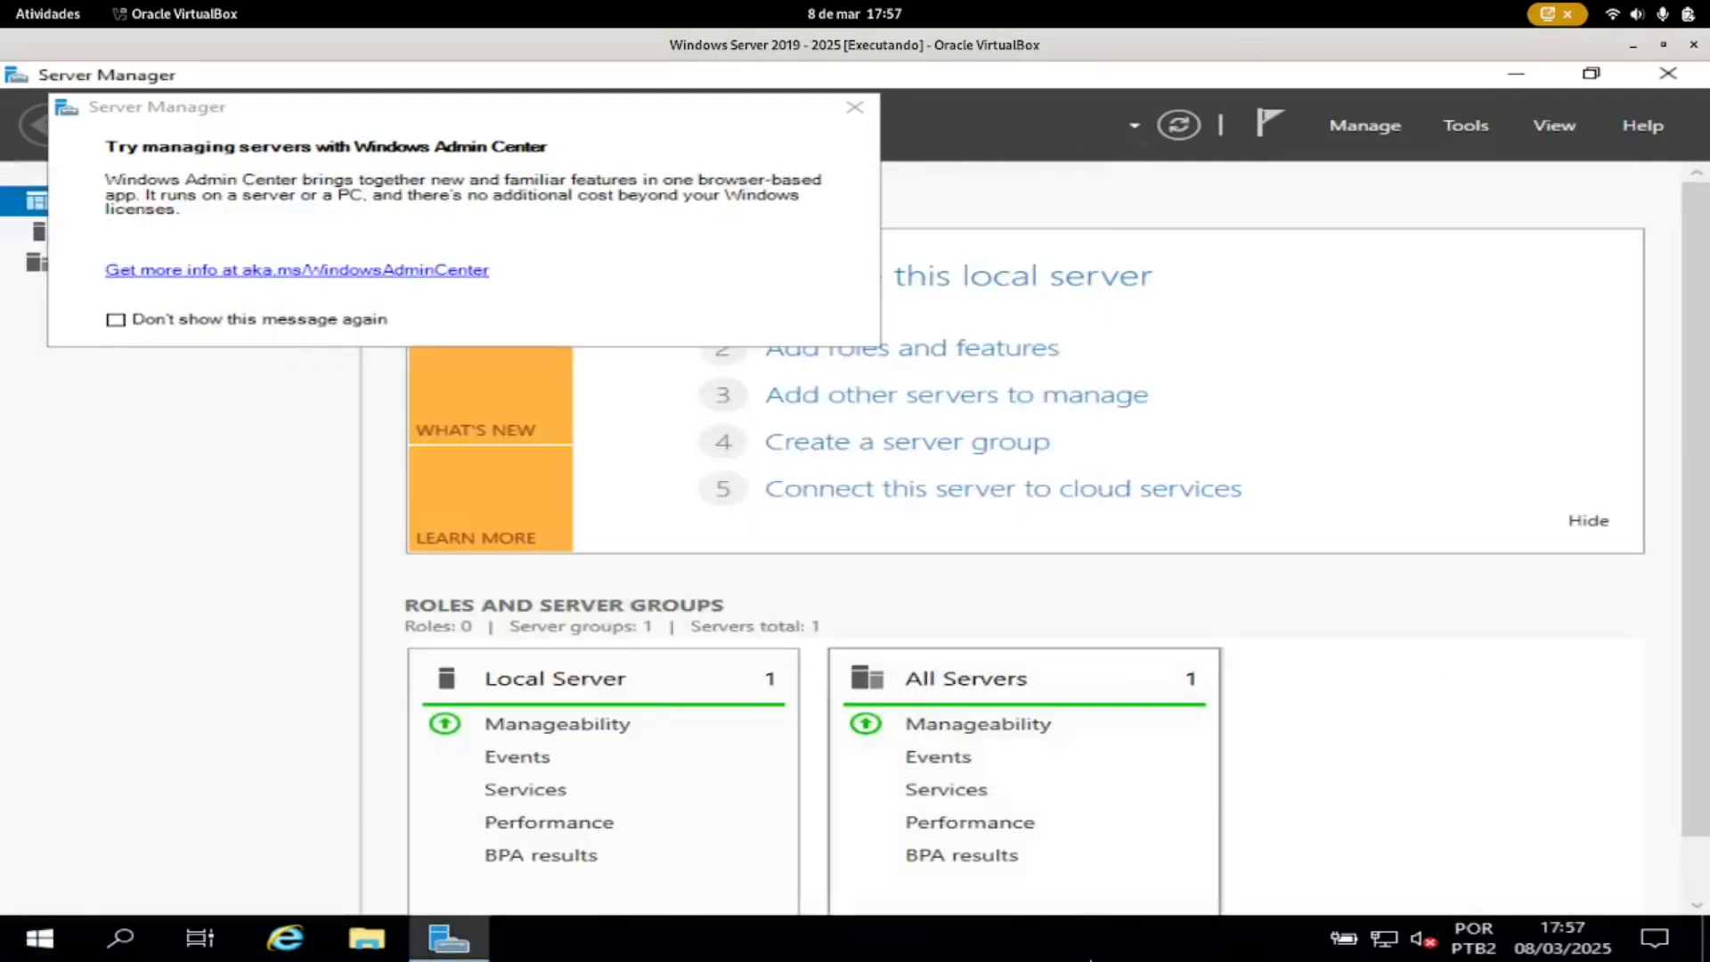